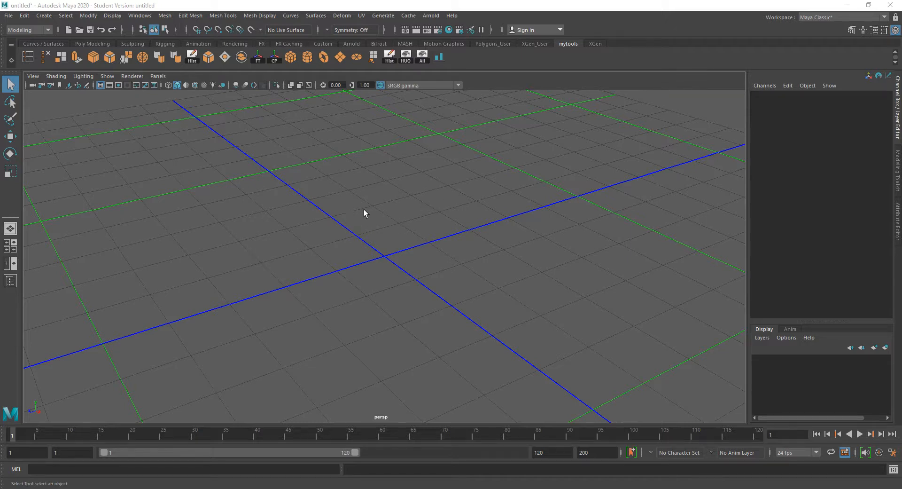
Step: Create a polygon cube at the centre of the grid
scroll(364, 210, down, 4)
scroll(364, 209, up, 3)
scroll(383, 184, up, 6)
scroll(402, 281, up, 3)
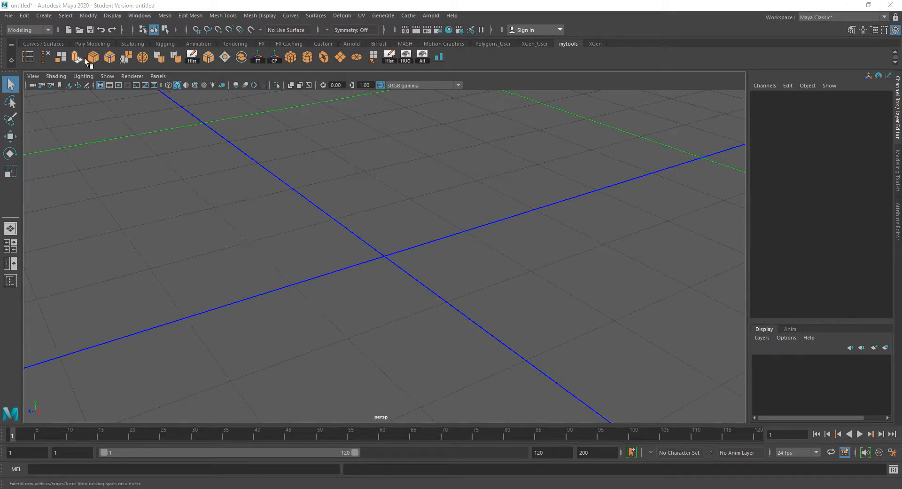
click(51, 17)
mouse_move(69, 50)
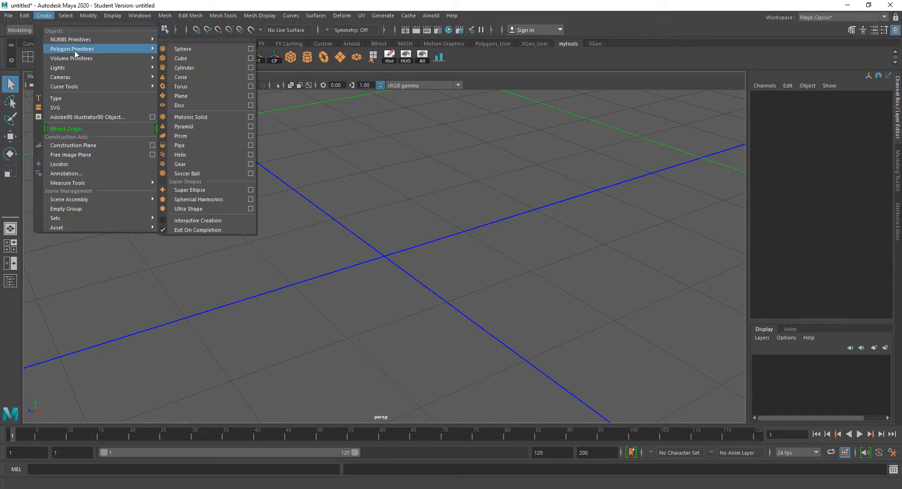
click(182, 61)
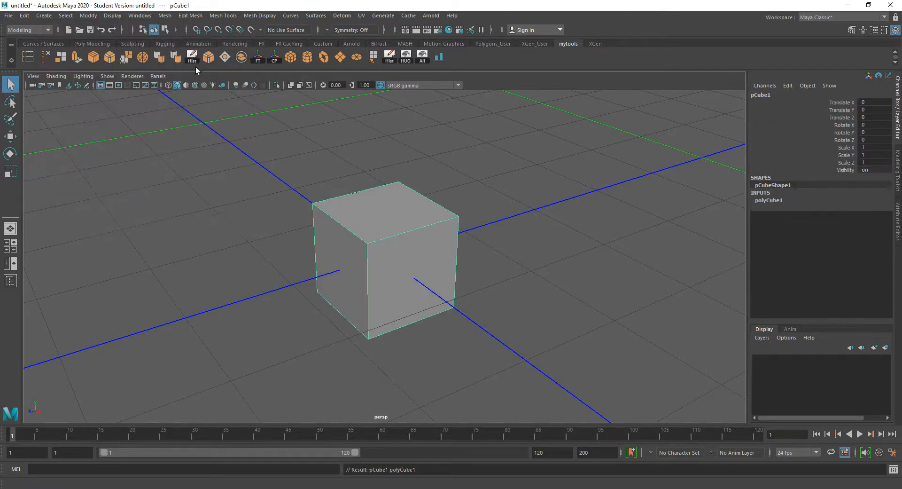
scroll(414, 232, up, 2)
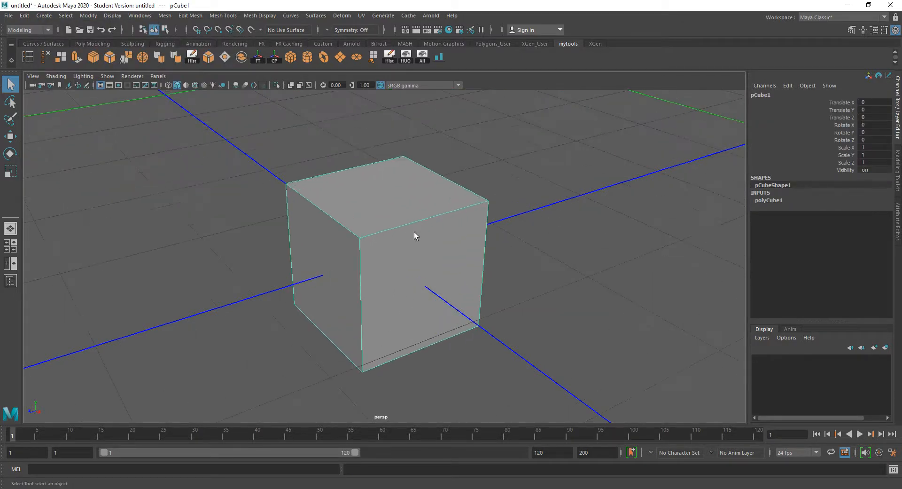
scroll(418, 229, down, 3)
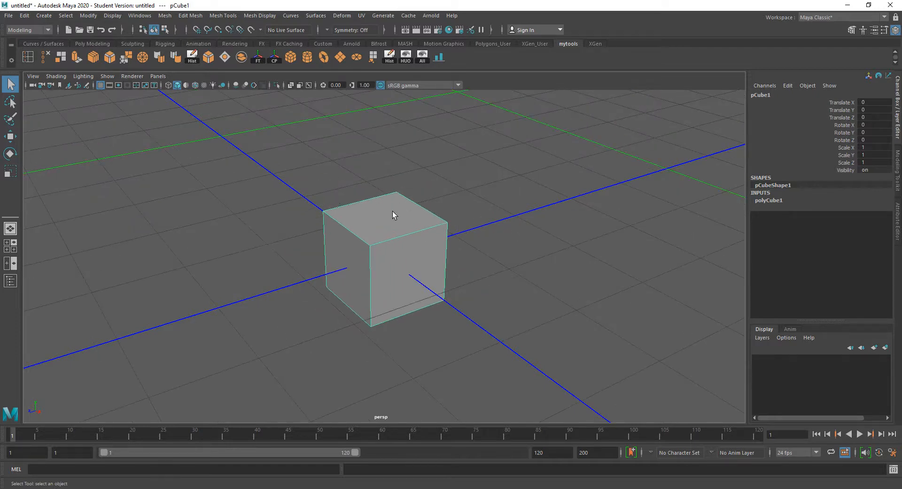
Step: Examine the cube in the four-view layout, then enlarged in the top and side views
alt+drag(393, 212, 417, 207)
key(space)
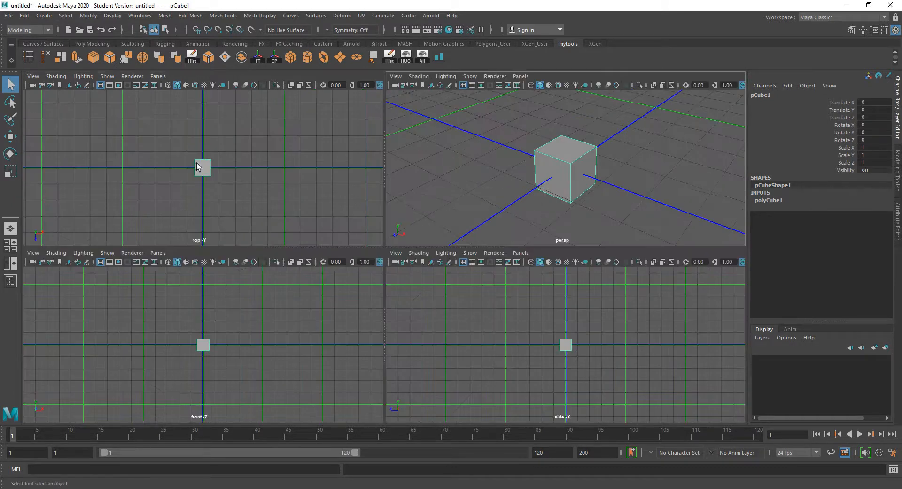
key(space)
scroll(331, 219, up, 2)
scroll(346, 219, down, 3)
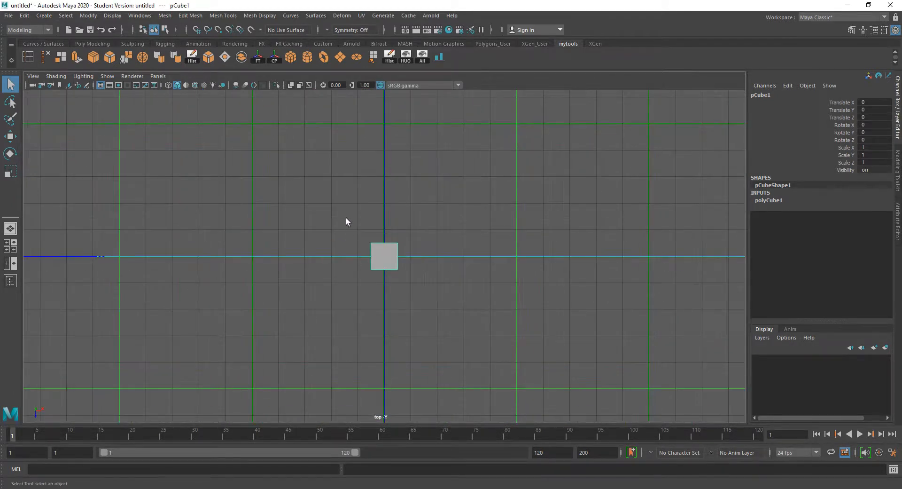
scroll(447, 234, up, 2)
key(space)
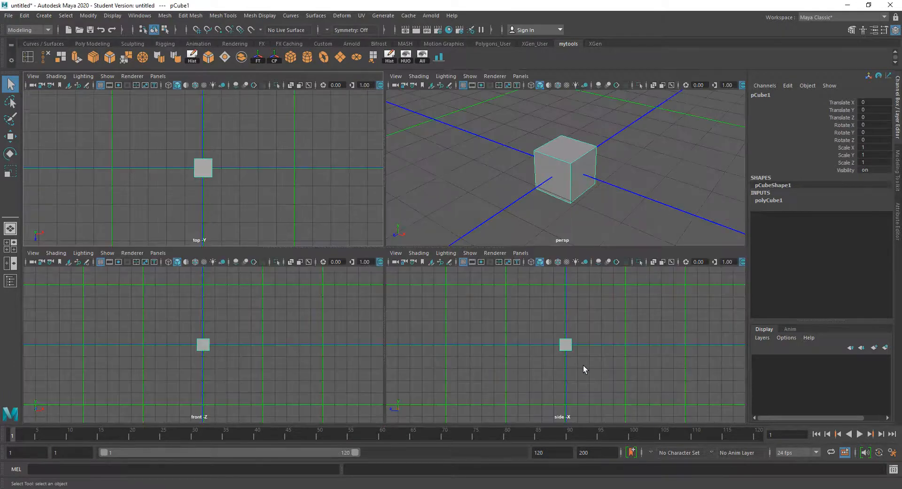
key(space)
scroll(425, 251, up, 2)
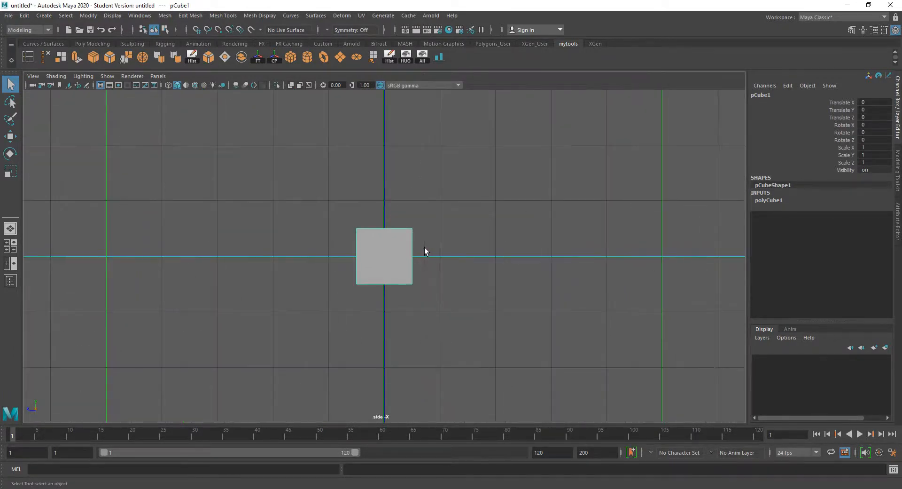
Step: Return to the perspective view and look over the cube from a lower angle
key(space)
click(425, 250)
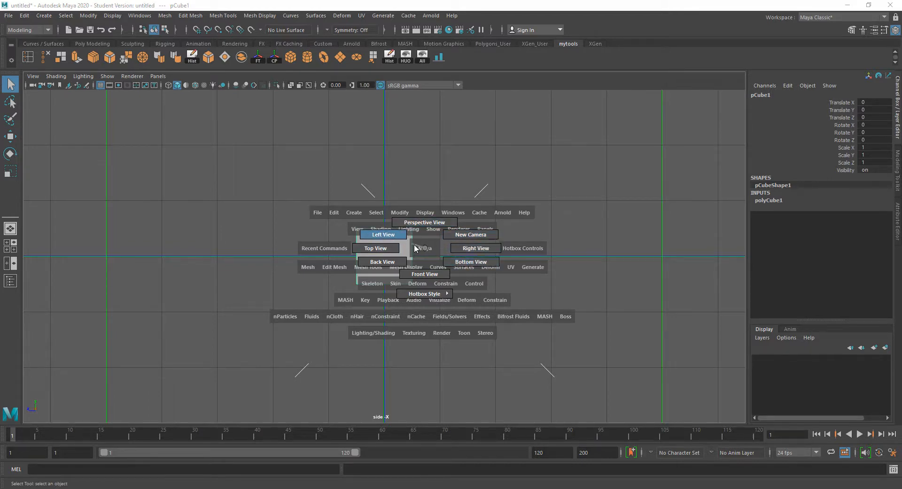
click(427, 223)
scroll(427, 236, up, 3)
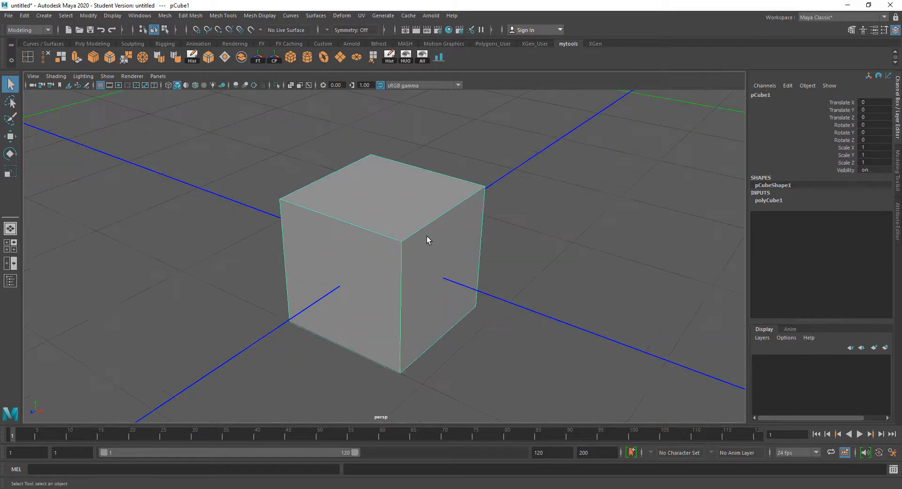
scroll(426, 236, down, 3)
alt+drag(433, 240, 413, 233)
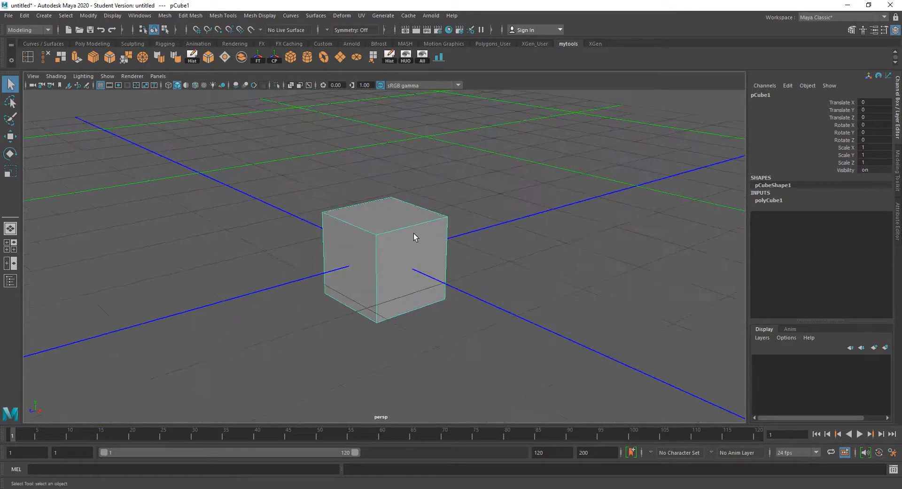
scroll(412, 234, up, 3)
scroll(411, 235, down, 2)
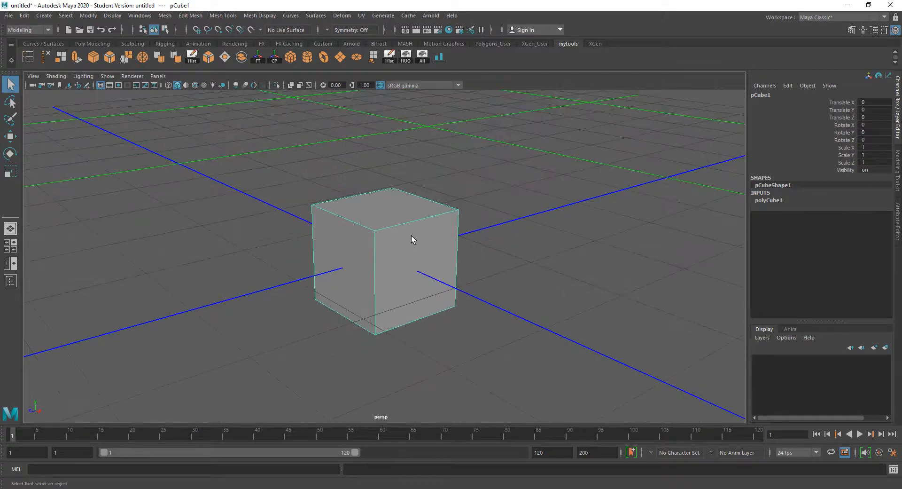
scroll(411, 235, up, 2)
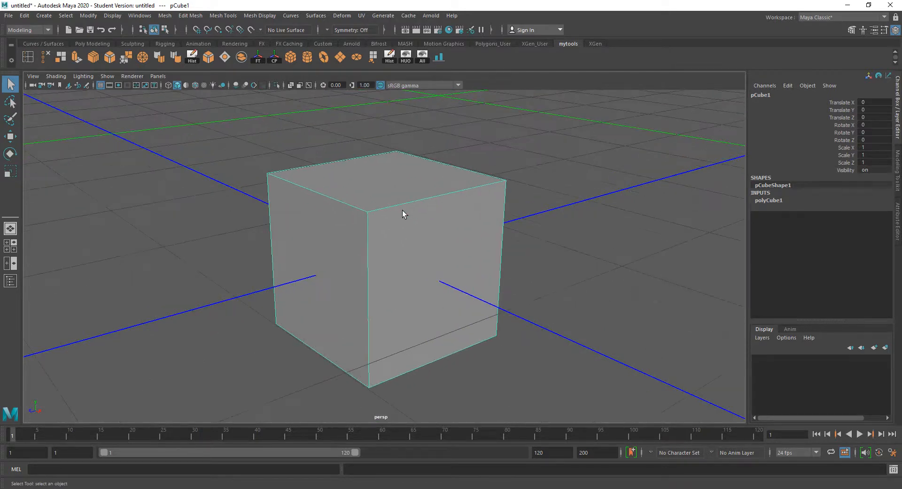
Step: Insert an edge loop around the cube, crossing its top and front faces near the middle, with the Insert Edge Loop tool
click(46, 16)
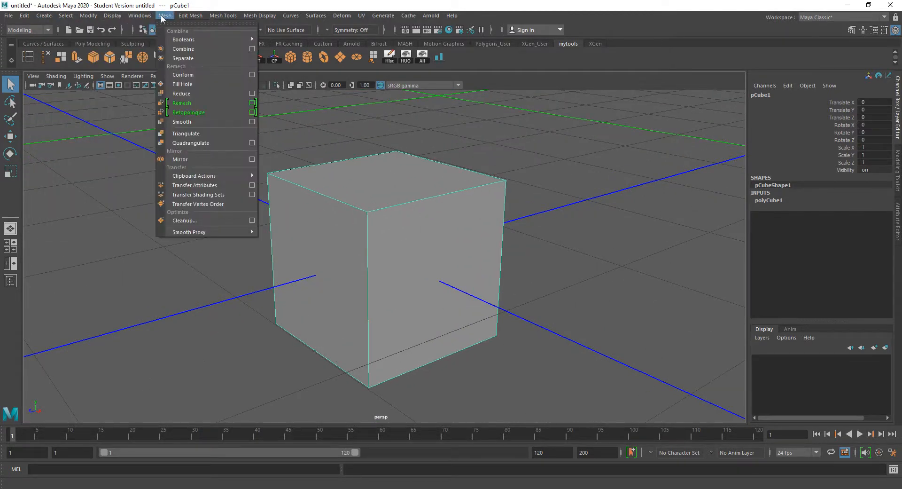
mouse_move(181, 17)
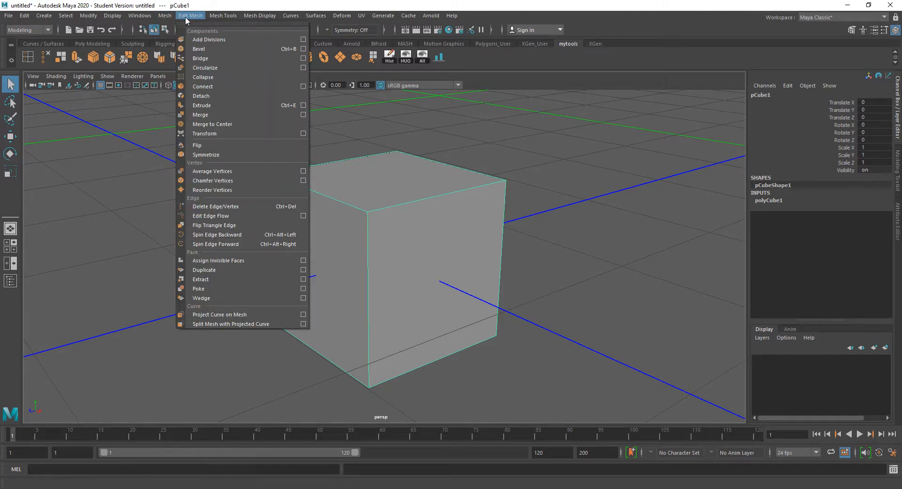
mouse_move(217, 19)
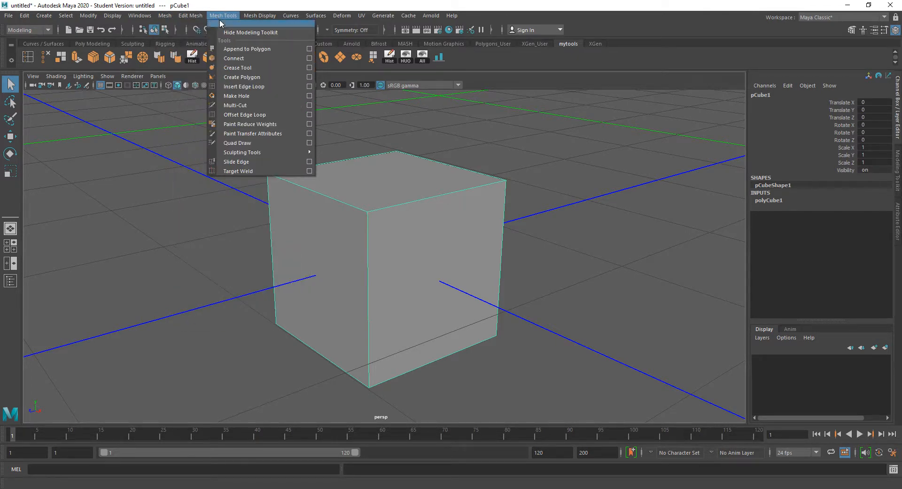
click(241, 87)
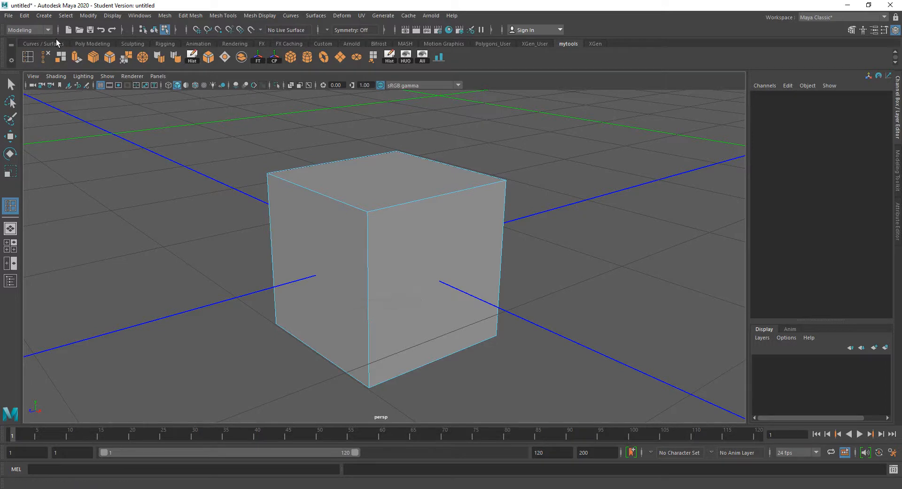
scroll(355, 207, up, 2)
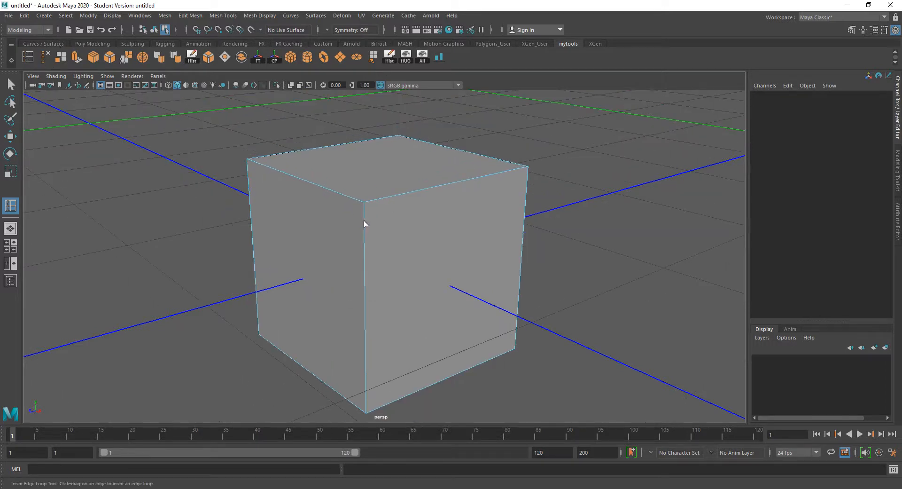
drag(393, 197, 430, 186)
Step: Raise the new edge on the cube's top face into a ridge and shift it sideways along the Z axis
key(q)
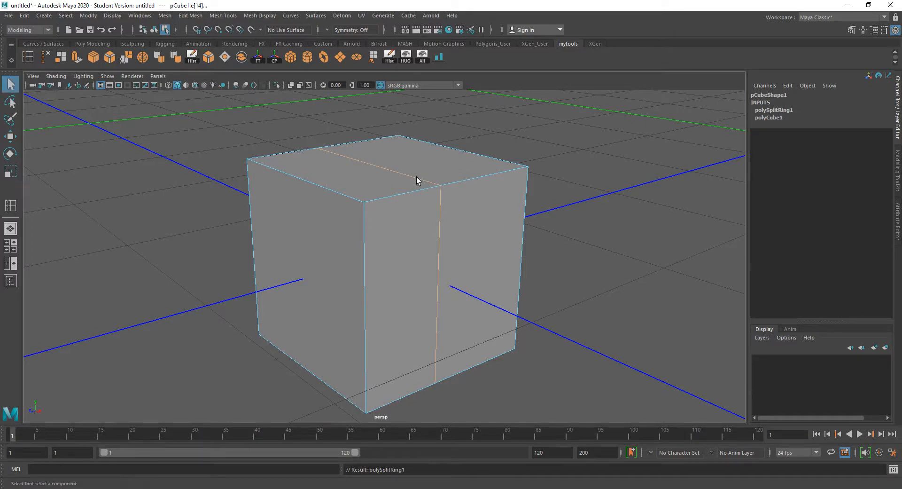
click(417, 179)
key(w)
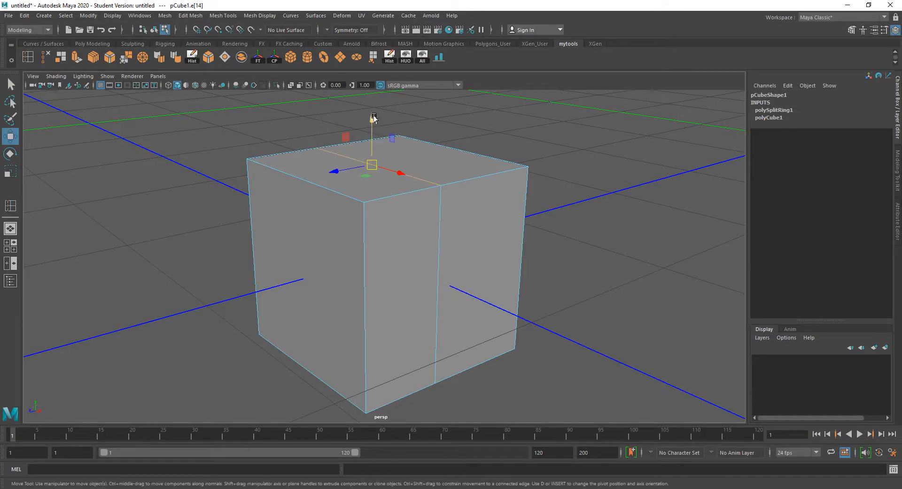
drag(372, 126, 370, 83)
drag(352, 129, 303, 133)
Step: Select the whole inserted edge loop and delete only its edges, leaving its vertices in place
alt+drag(470, 141, 447, 144)
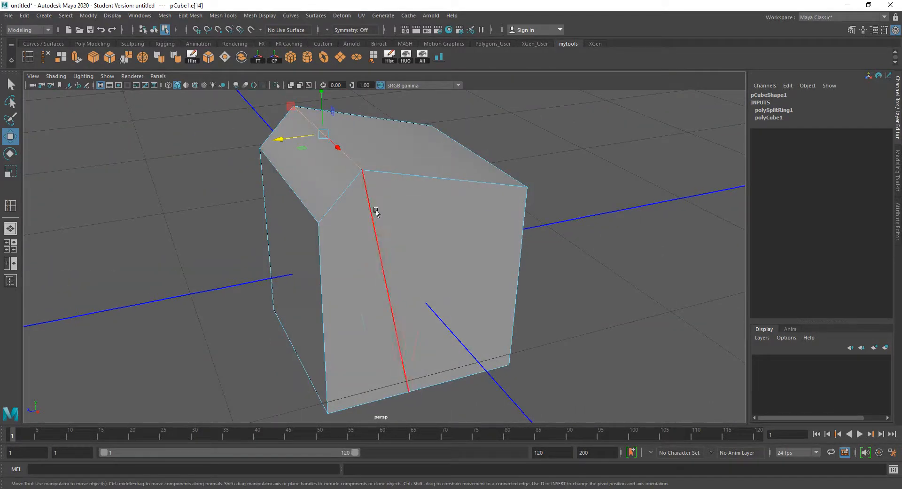
click(375, 188)
alt+drag(376, 186, 437, 201)
click(437, 201)
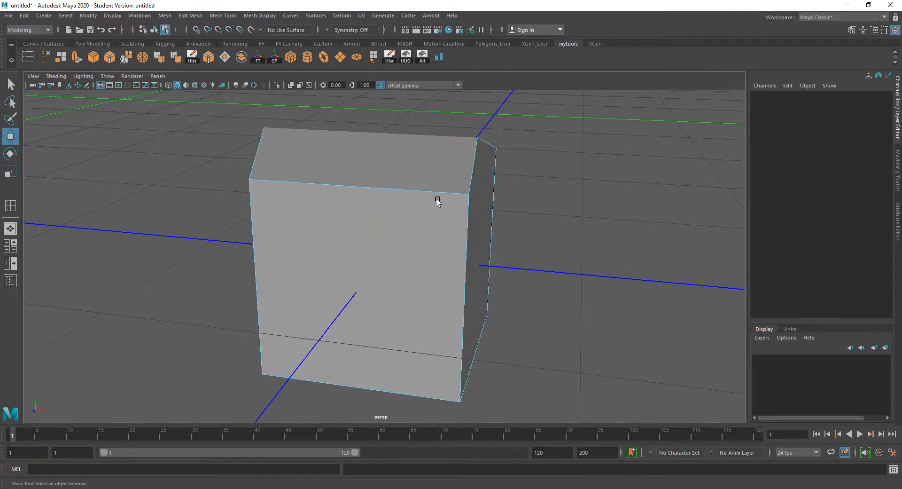
Step: Display the mesh's vertices and examine the corners where the deleted edge loop ran
scroll(455, 191, up, 4)
alt+drag(473, 188, 399, 218)
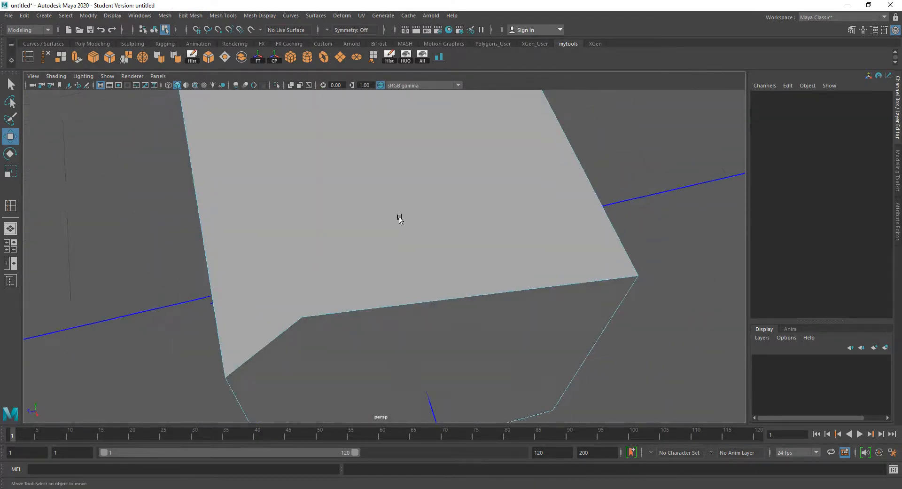
scroll(390, 223, down, 4)
right_drag(376, 230, 348, 228)
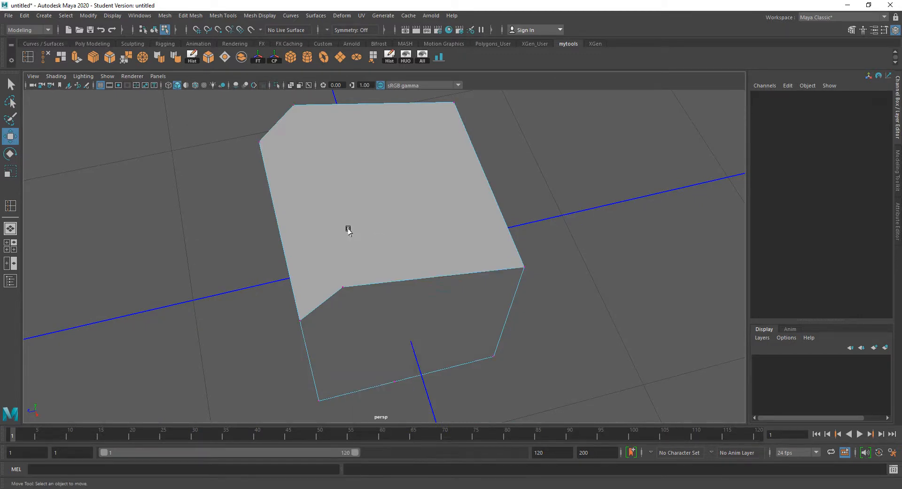
scroll(348, 230, up, 3)
scroll(349, 230, down, 3)
alt+drag(367, 224, 390, 217)
mouse_move(390, 214)
right_down()
mouse_move(376, 211)
mouse_move(389, 200)
mouse_move(397, 209)
mouse_move(390, 214)
right_up()
alt+drag(390, 212, 370, 216)
scroll(401, 251, up, 4)
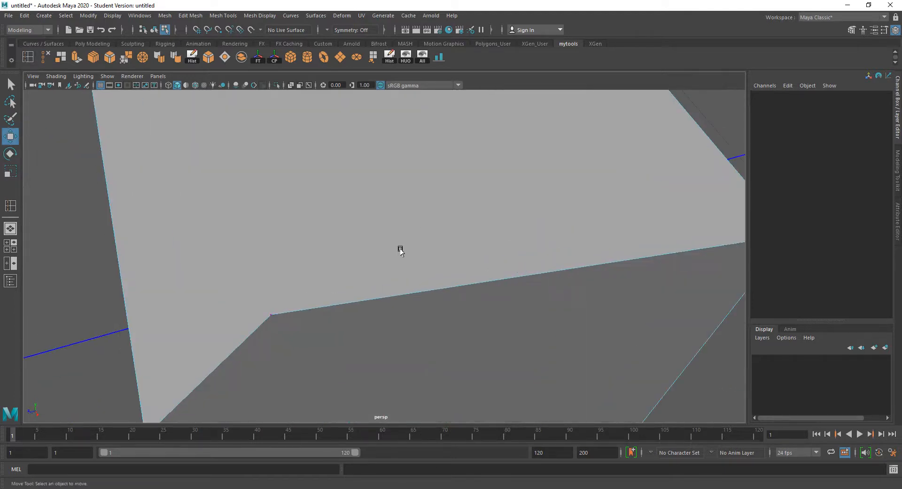
alt+middle_drag(401, 250, 442, 228)
alt+drag(371, 252, 384, 173)
alt+drag(493, 195, 452, 279)
scroll(479, 213, down, 5)
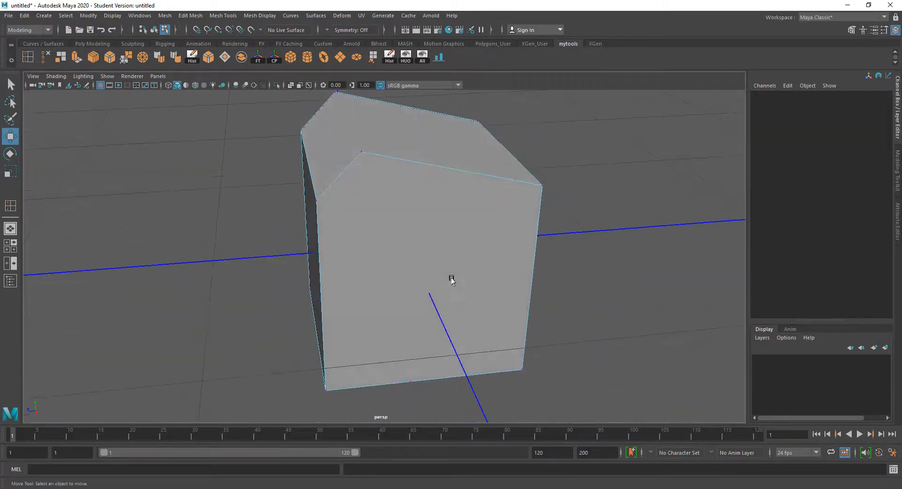
Step: Undo the edge-only deletion and remove the inserted edge loop together with its vertices using Delete Edge/Vertex
key(ctrl+z)
key(ctrl+z)
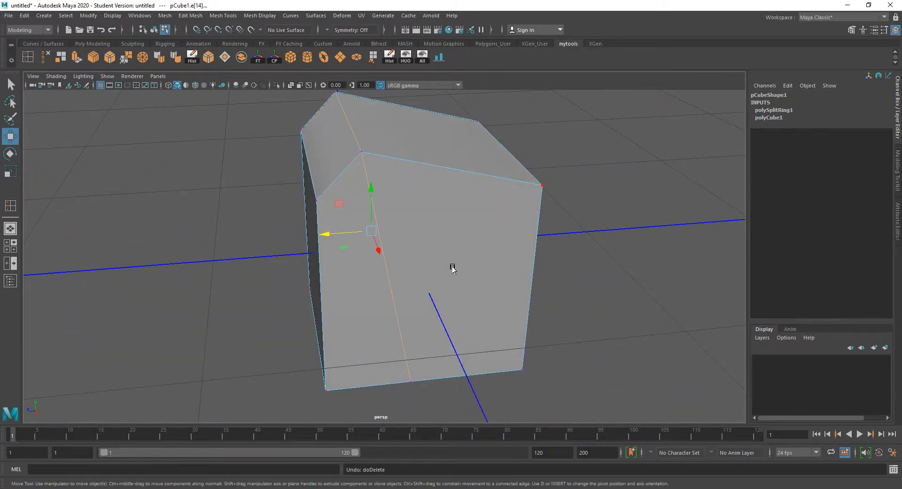
scroll(418, 250, up, 2)
scroll(418, 249, down, 2)
scroll(421, 241, up, 2)
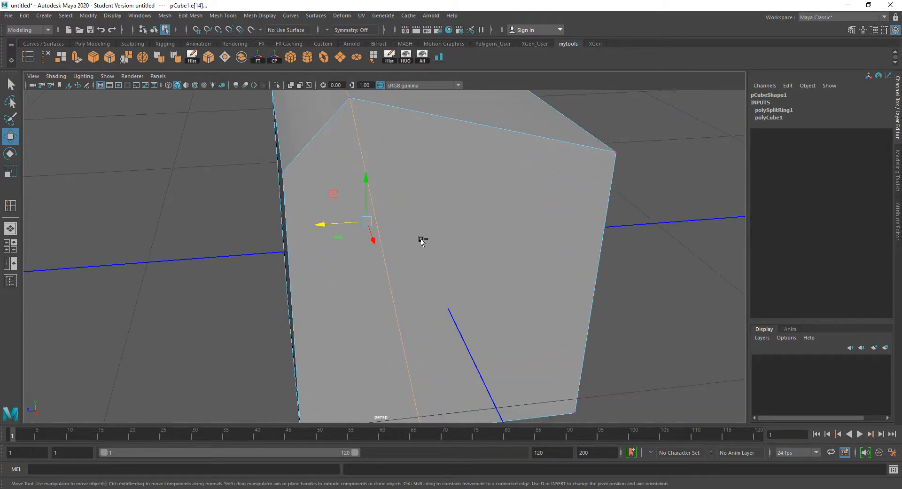
key(Delete)
scroll(413, 206, down, 3)
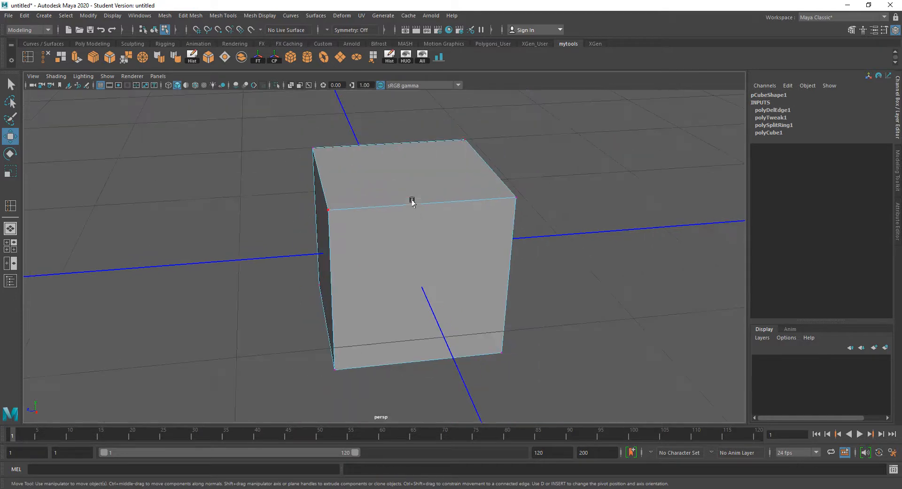
Step: Return the cube to object mode and select the whole cube
right_click(415, 189)
right_drag(415, 190, 465, 174)
click(508, 158)
scroll(403, 194, up, 3)
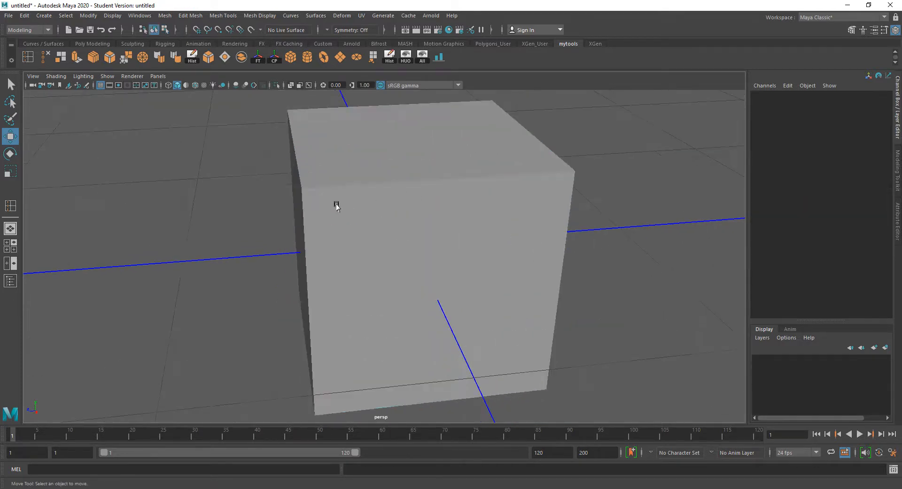
click(360, 192)
right_drag(326, 183, 303, 181)
Step: Try moving the cube slightly along the Z axis with the Move tool, and undo the move
alt+drag(322, 346, 343, 347)
scroll(350, 334, down, 4)
alt+drag(368, 304, 311, 270)
scroll(472, 255, up, 4)
mouse_move(470, 255)
alt+mouse_down()
mouse_move(543, 266)
mouse_move(486, 274)
mouse_move(484, 258)
alt+mouse_up()
scroll(544, 266, down, 5)
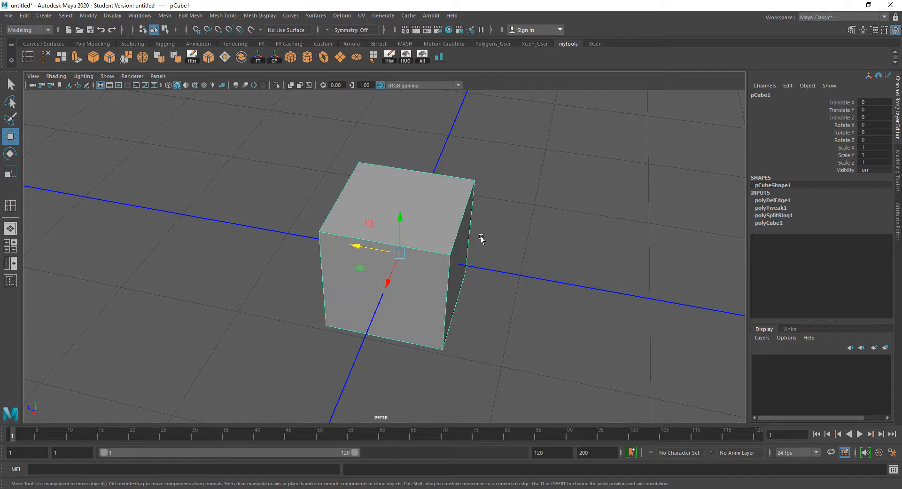
drag(368, 253, 359, 245)
key(ctrl+z)
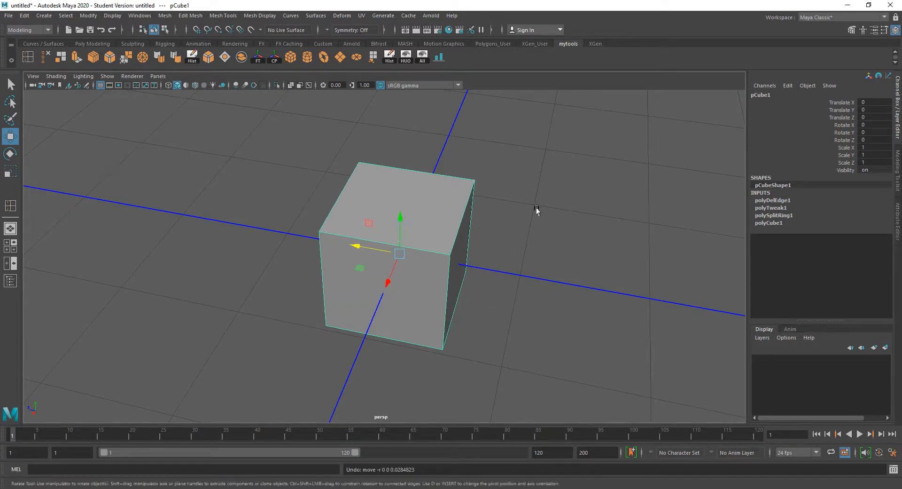
Step: Try rotating the cube about 37 degrees around the Y axis, and undo the rotation
key(e)
drag(429, 276, 512, 245)
key(ctrl+z)
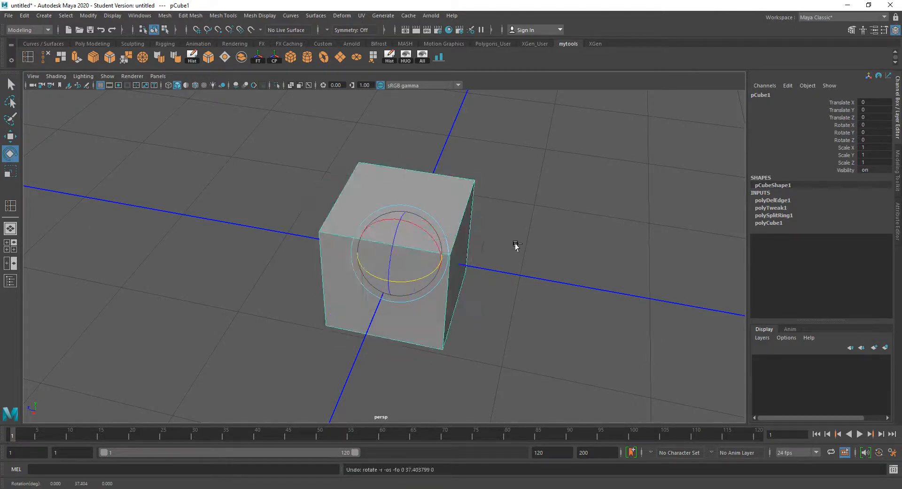
Step: Scale the cube uniformly on all axes to about 2.62 with the Scale tool
key(r)
drag(400, 253, 567, 253)
key(ctrl+z)
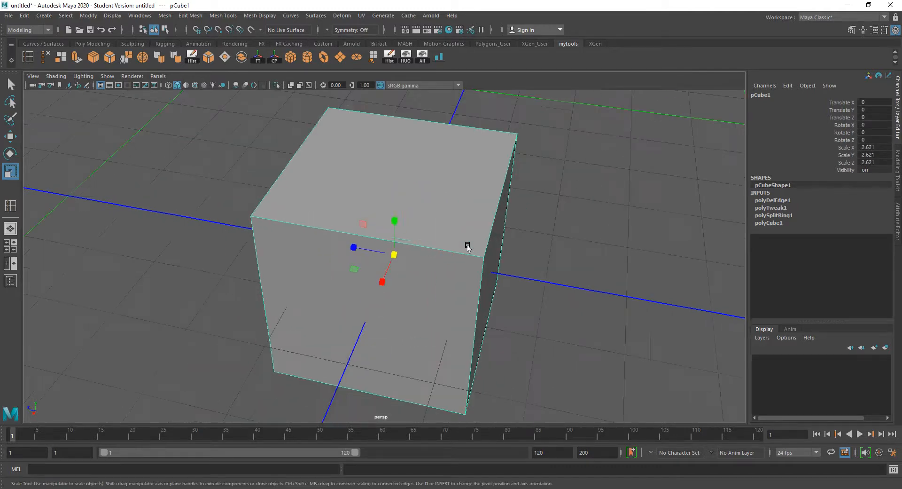
Step: Undo the cube's uniform scaling, activate the Show Manipulator tool, and return to the Select tool
key(t)
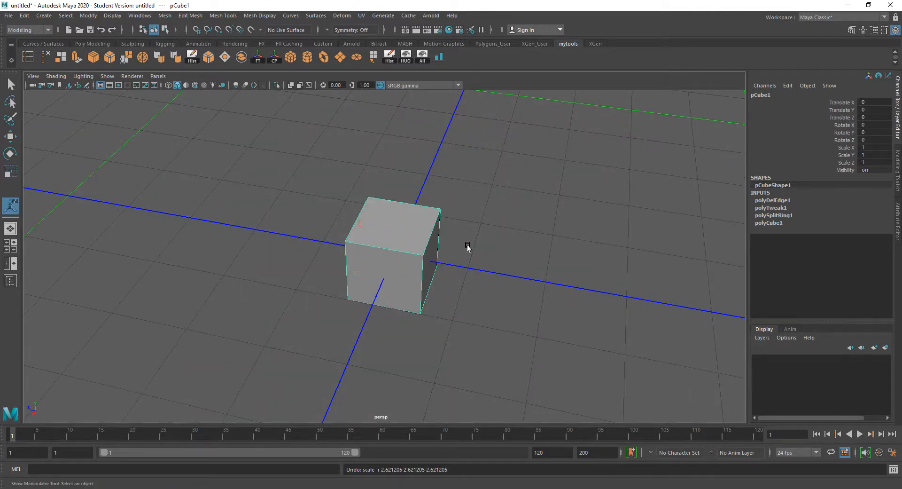
key(q)
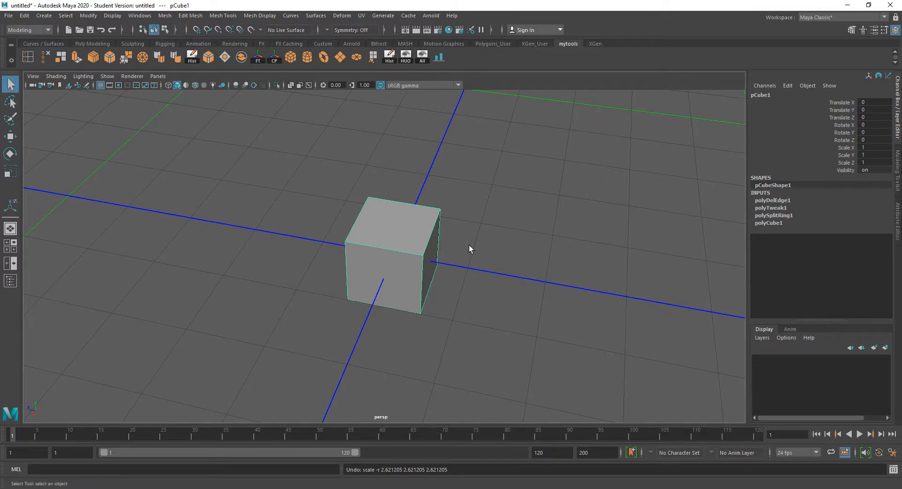
scroll(416, 253, up, 2)
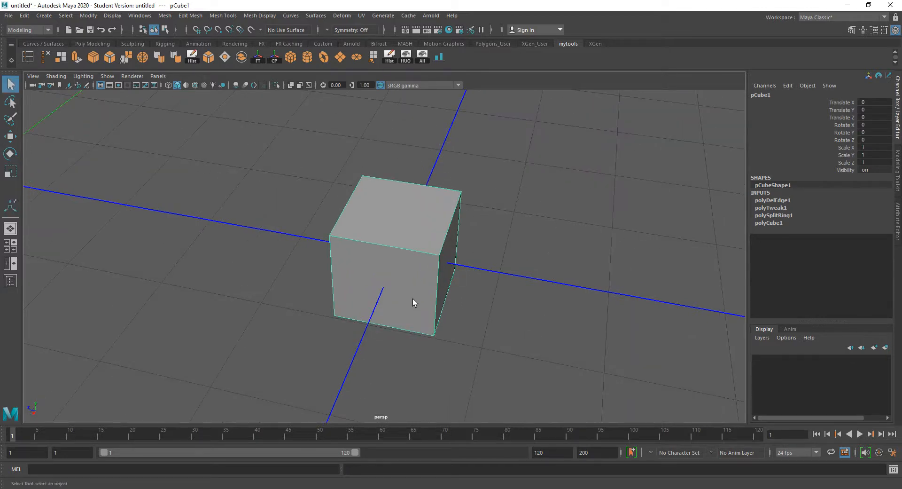
scroll(412, 302, up, 2)
scroll(423, 280, down, 2)
scroll(457, 264, up, 2)
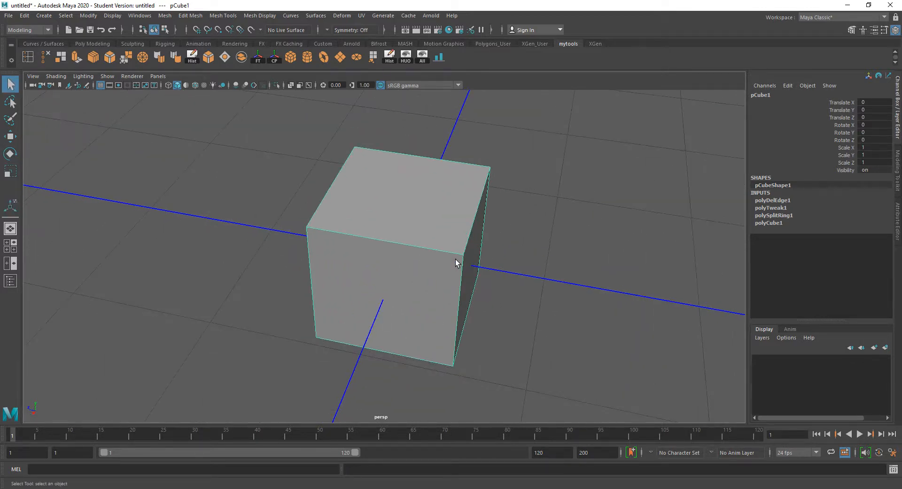
scroll(457, 262, down, 2)
scroll(456, 259, up, 2)
scroll(465, 216, up, 2)
scroll(466, 212, down, 3)
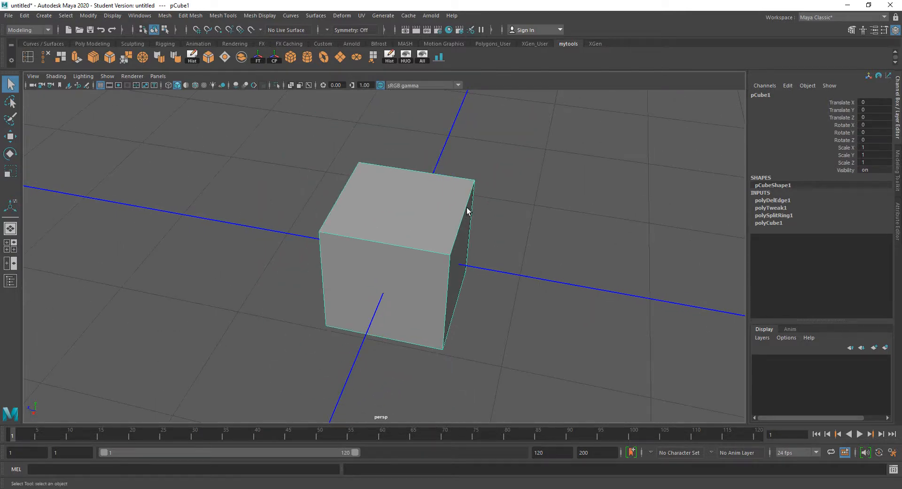
alt+drag(466, 208, 393, 208)
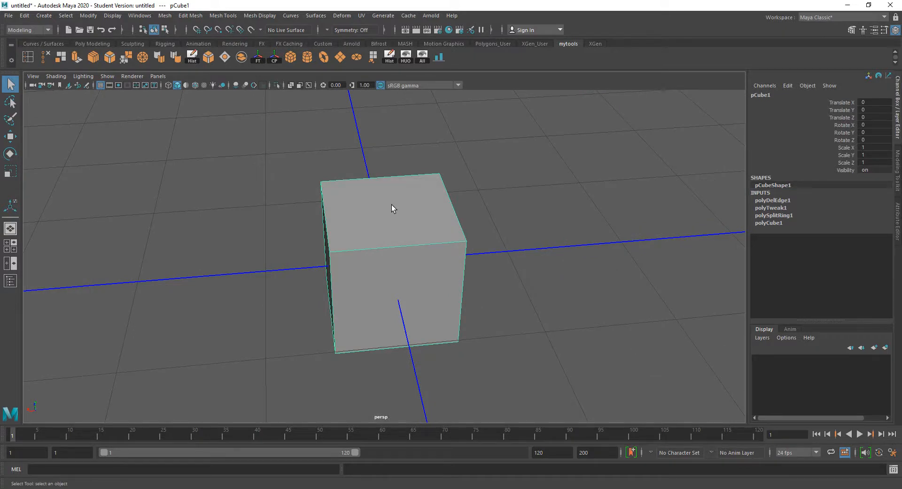
Step: Try deleting only the selected cube's construction history by type in object mode, and undo the deletion
right_click(392, 206)
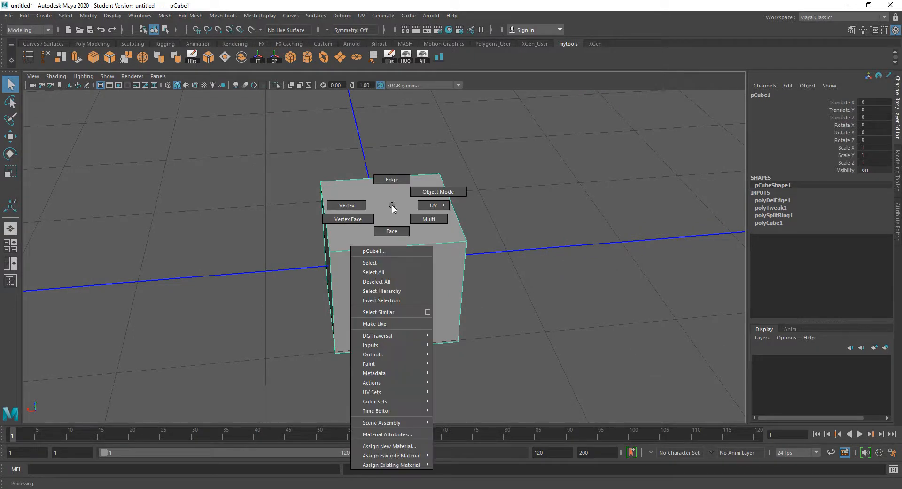
right_drag(393, 206, 438, 191)
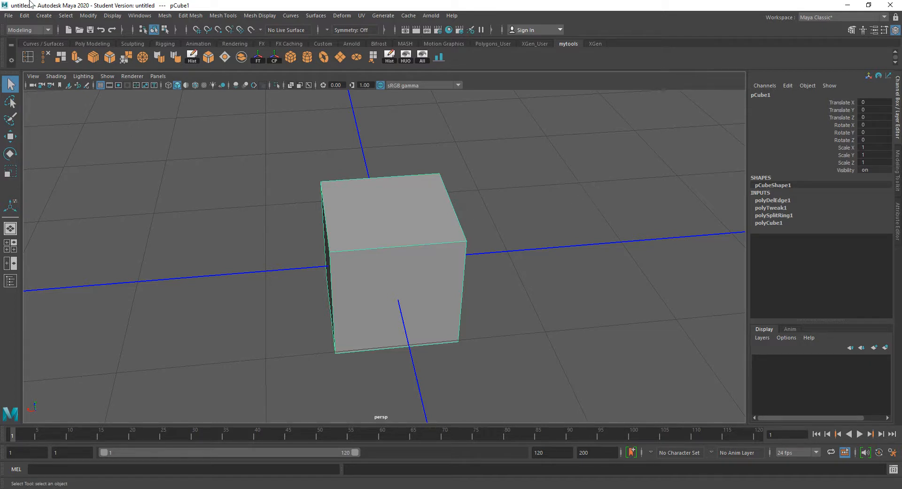
click(44, 15)
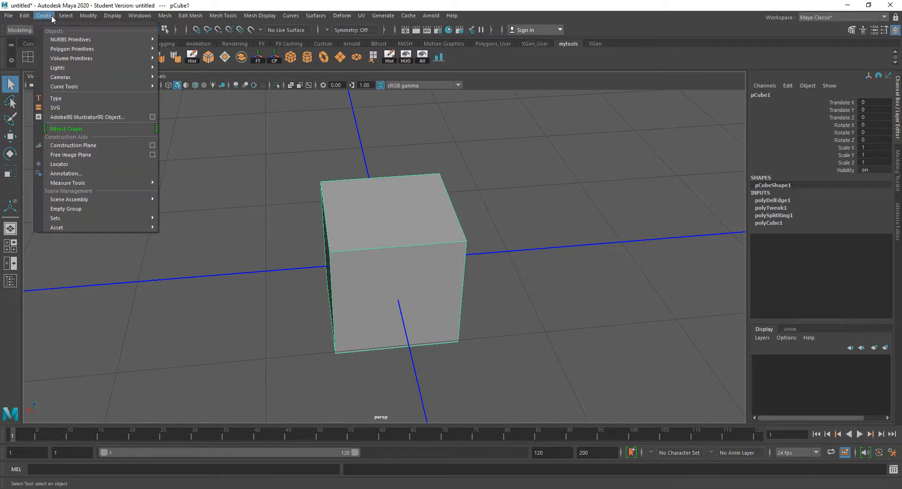
click(24, 16)
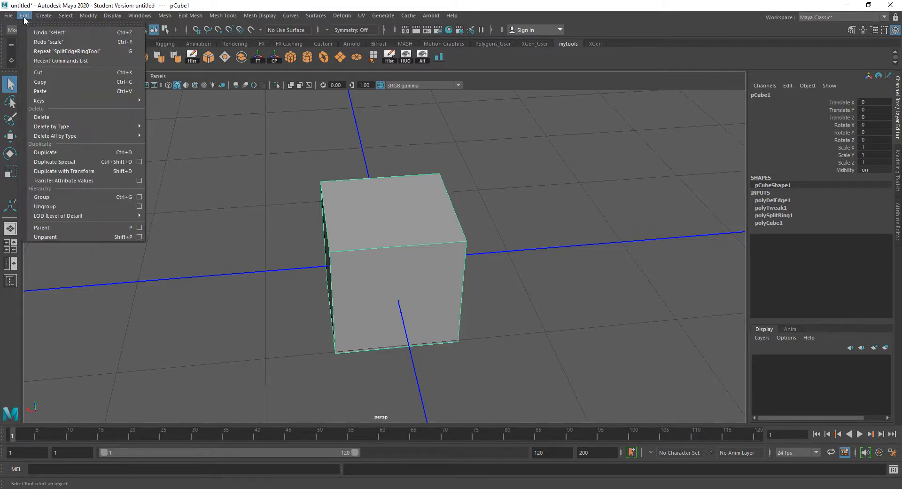
mouse_move(62, 126)
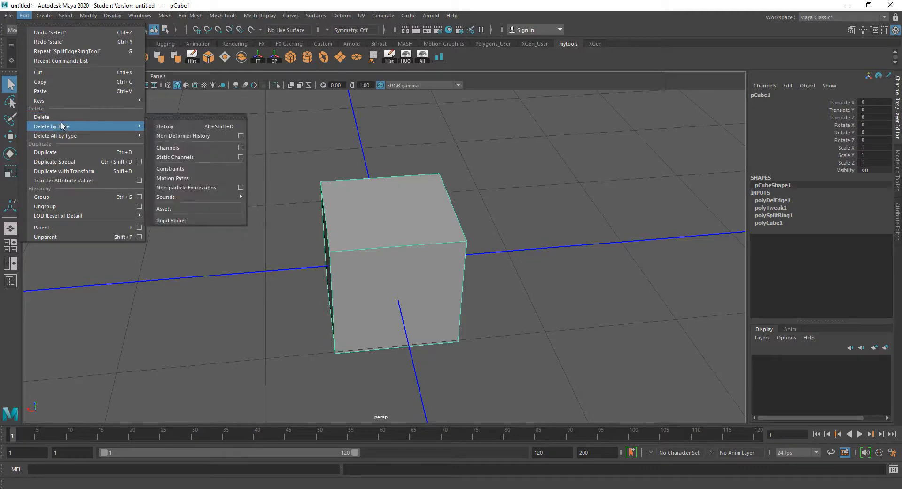
click(173, 127)
scroll(510, 159, up, 2)
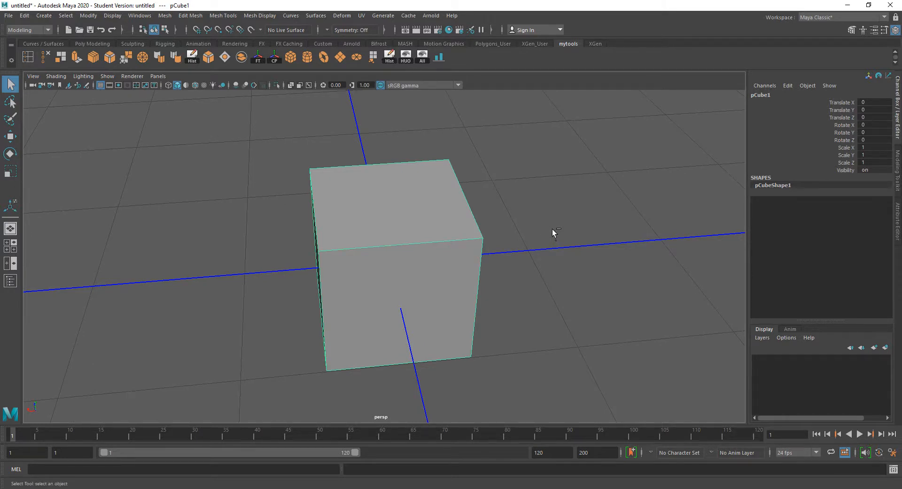
key(ctrl+z)
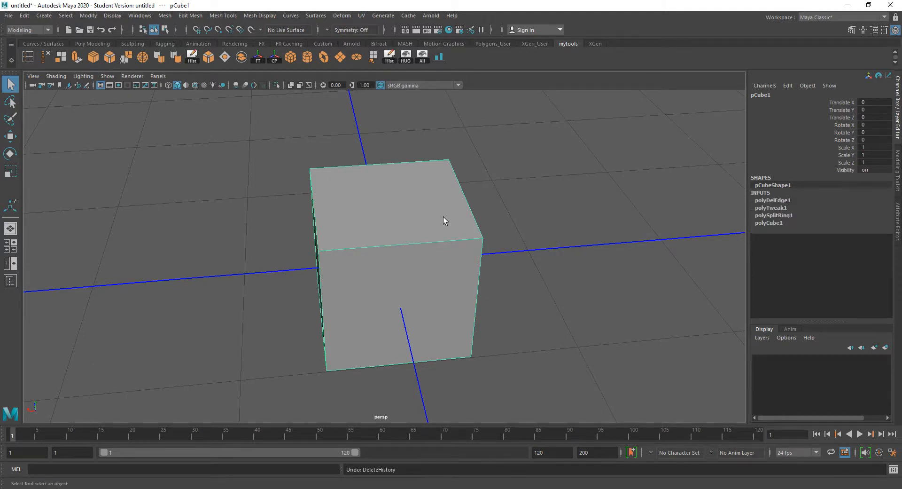
Step: Deselect the cube, delete the construction history of all objects in the scene, and reselect the cube
click(25, 15)
mouse_move(60, 17)
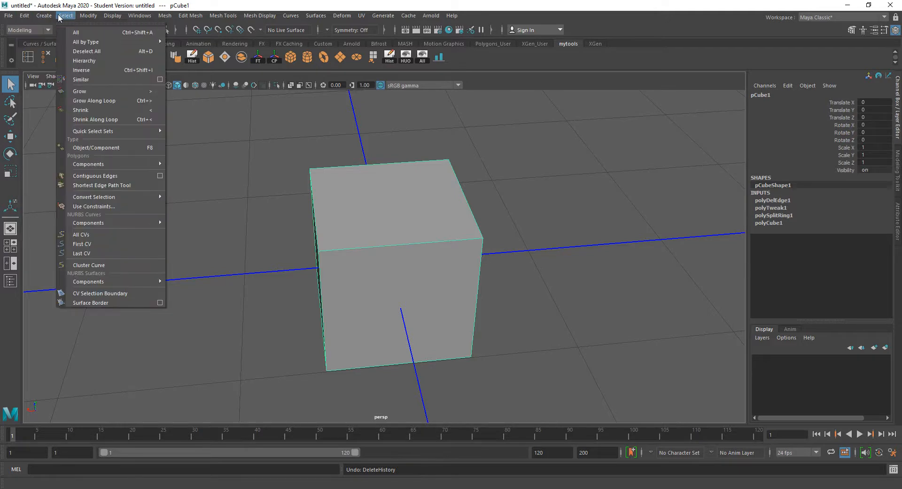
click(29, 17)
click(83, 17)
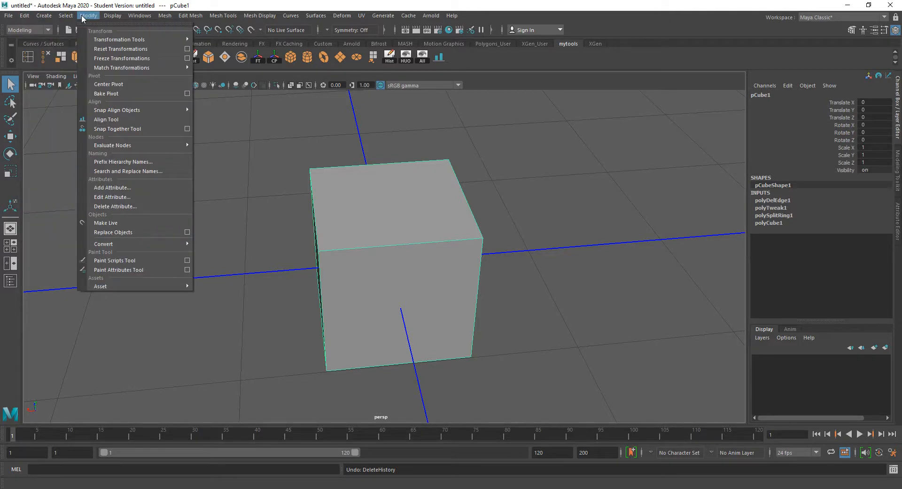
mouse_move(46, 18)
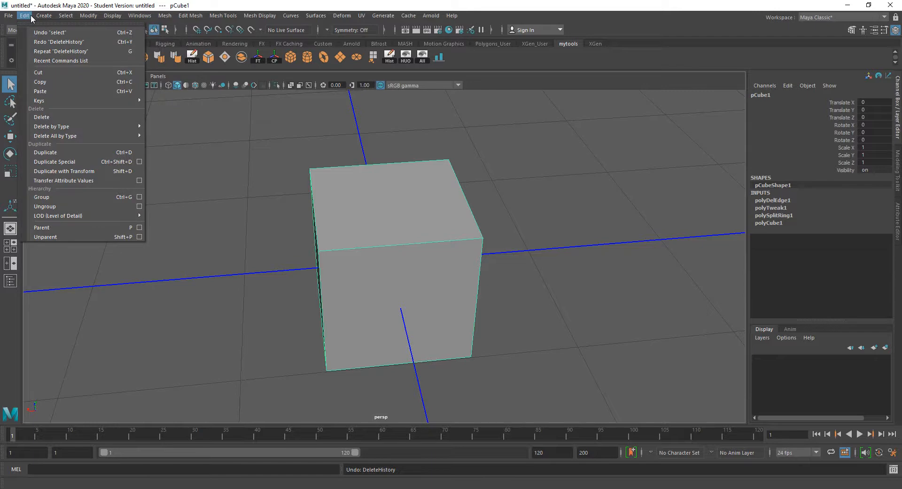
mouse_move(71, 137)
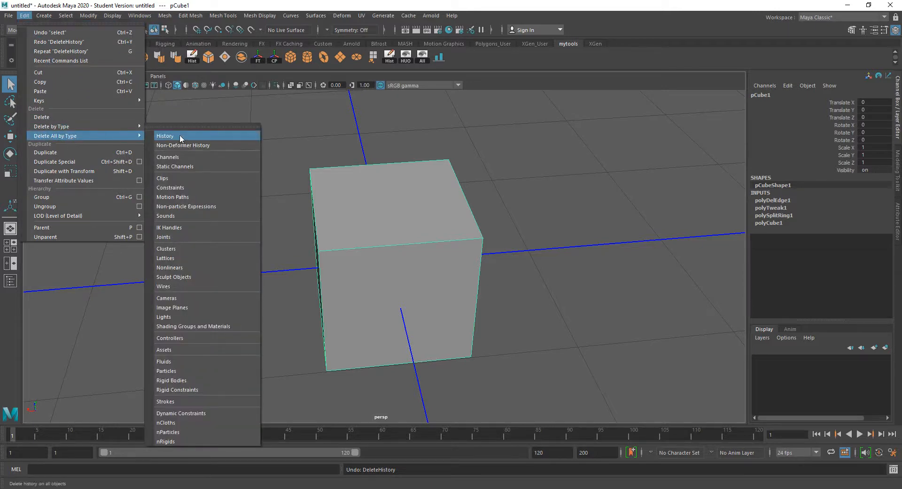
click(565, 152)
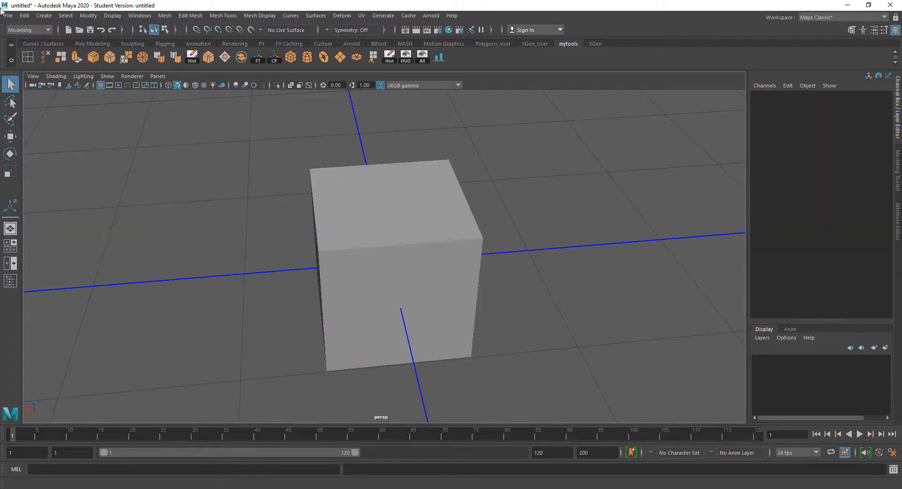
click(24, 16)
mouse_move(64, 140)
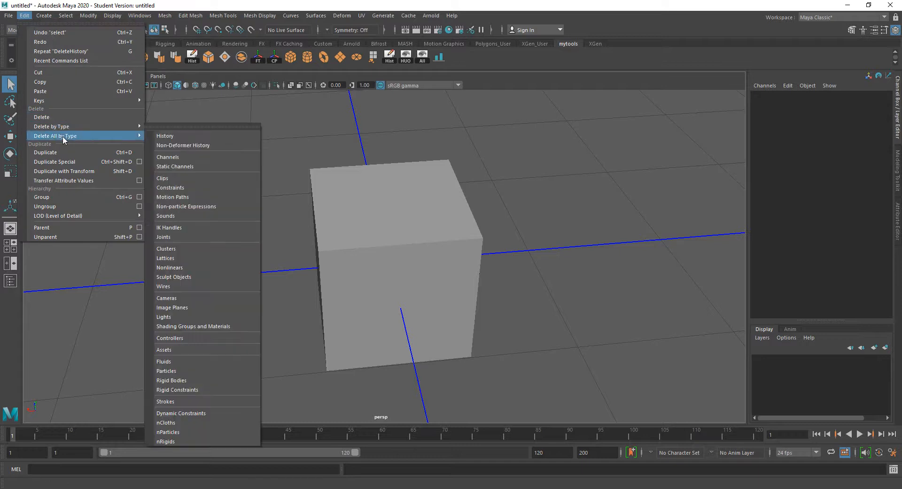
click(207, 138)
click(468, 216)
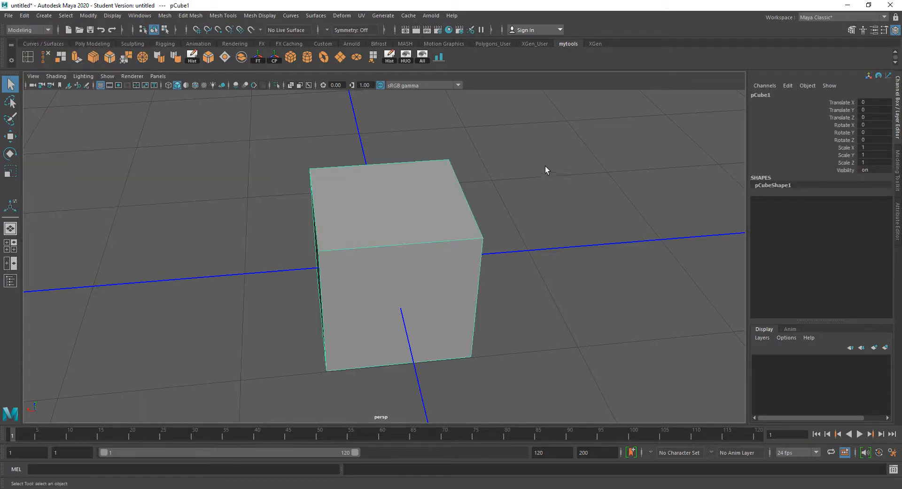
scroll(548, 167, down, 3)
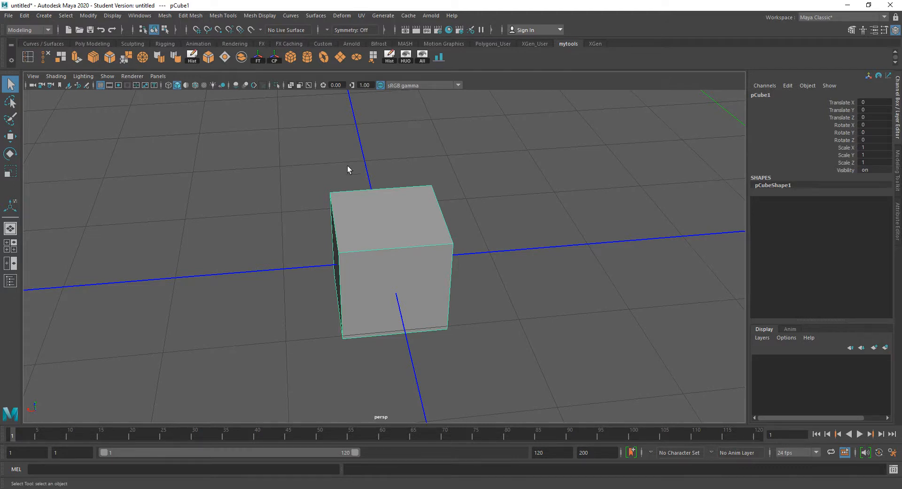
scroll(347, 165, up, 5)
scroll(458, 170, down, 3)
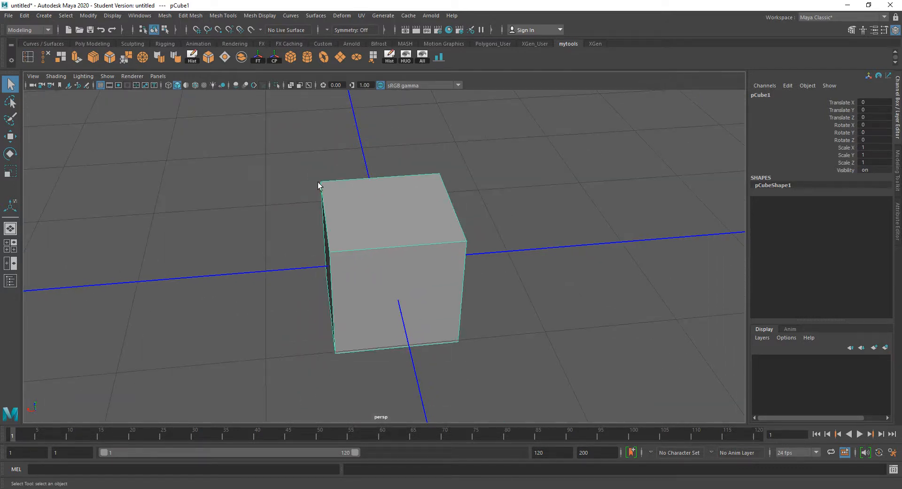
scroll(408, 170, up, 2)
scroll(408, 170, down, 3)
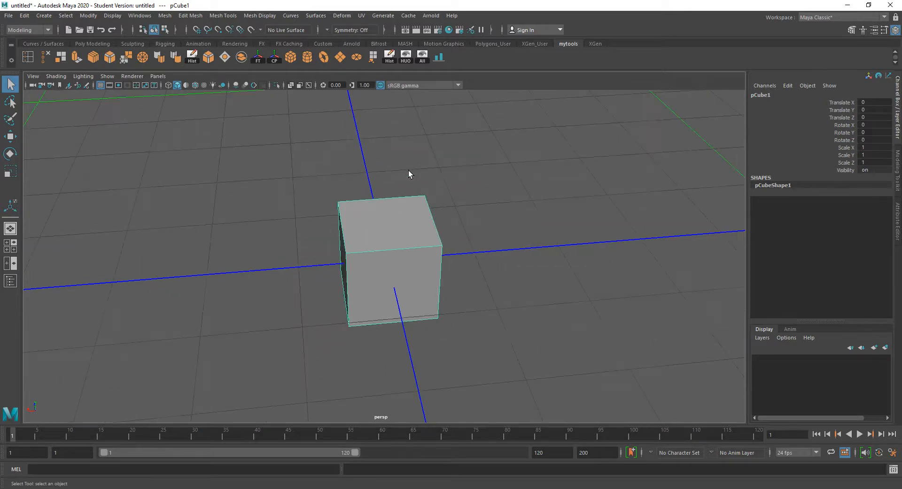
scroll(368, 187, up, 2)
scroll(369, 191, down, 2)
scroll(383, 190, up, 2)
scroll(385, 190, down, 2)
Step: Set the undo queue to Finite with a queue size of 500 in the preferences, and save them
click(94, 17)
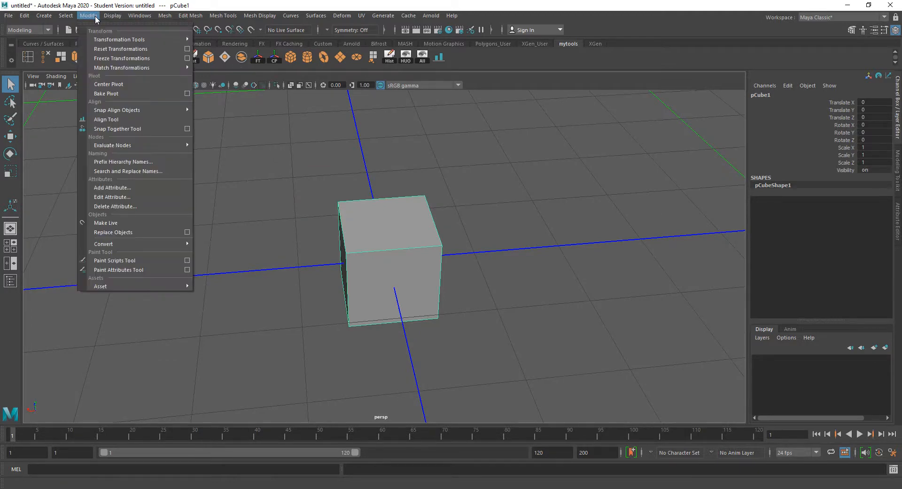
mouse_move(139, 18)
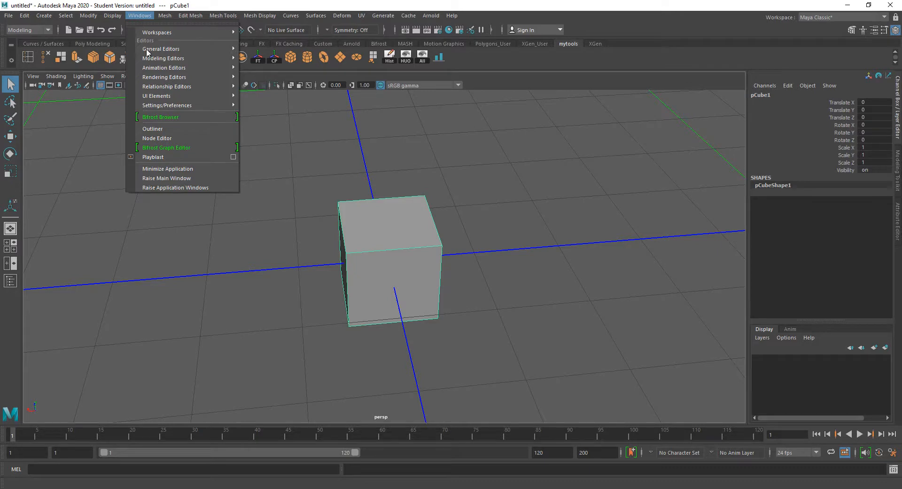
mouse_move(188, 105)
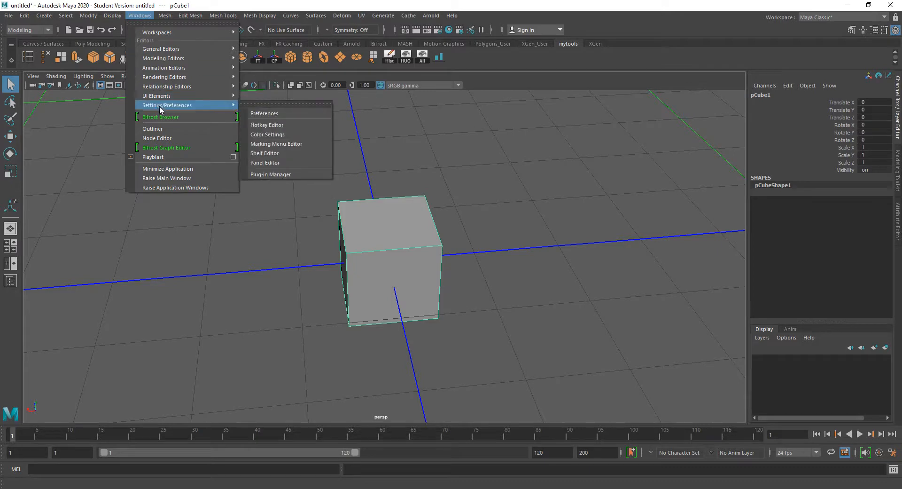
click(297, 114)
scroll(219, 280, down, 1)
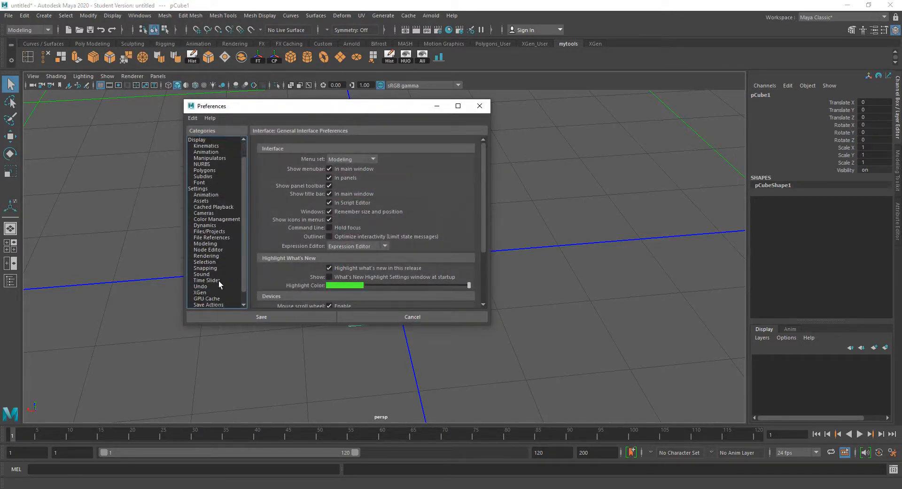
click(213, 287)
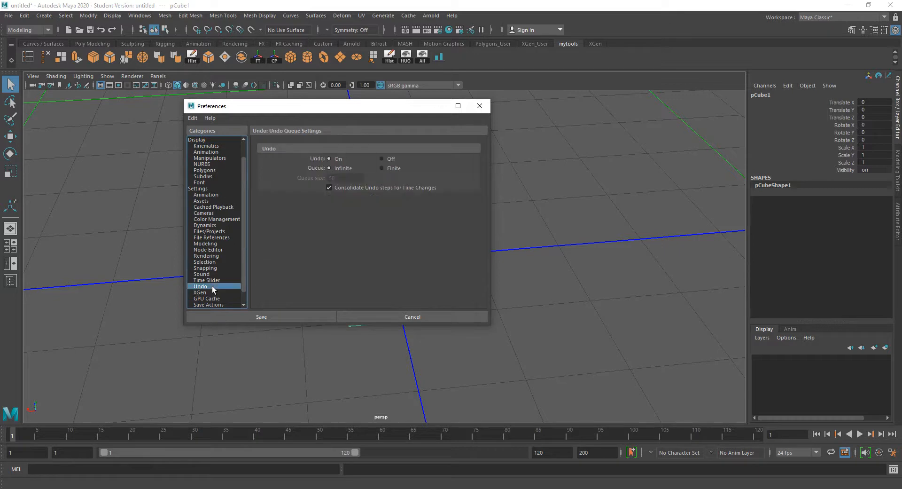
click(382, 168)
click(348, 178)
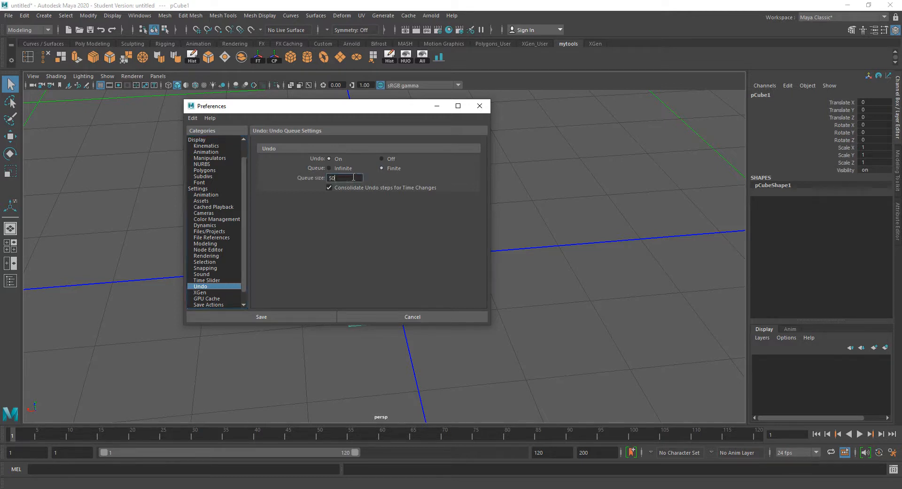
text(0)
click(292, 317)
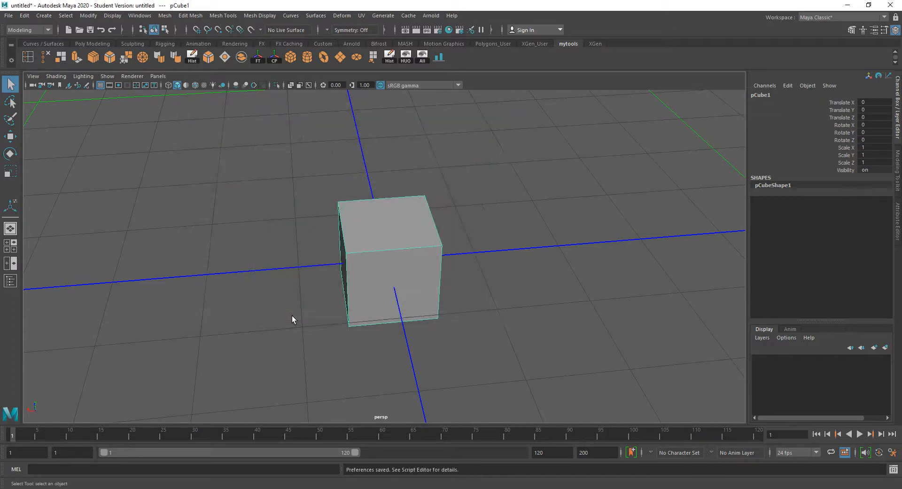
scroll(478, 260, up, 3)
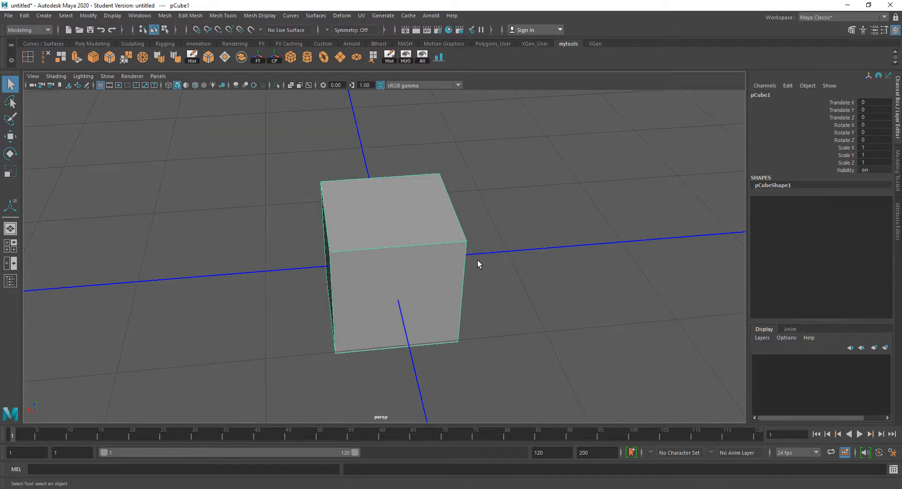
scroll(345, 198, up, 2)
scroll(357, 193, down, 3)
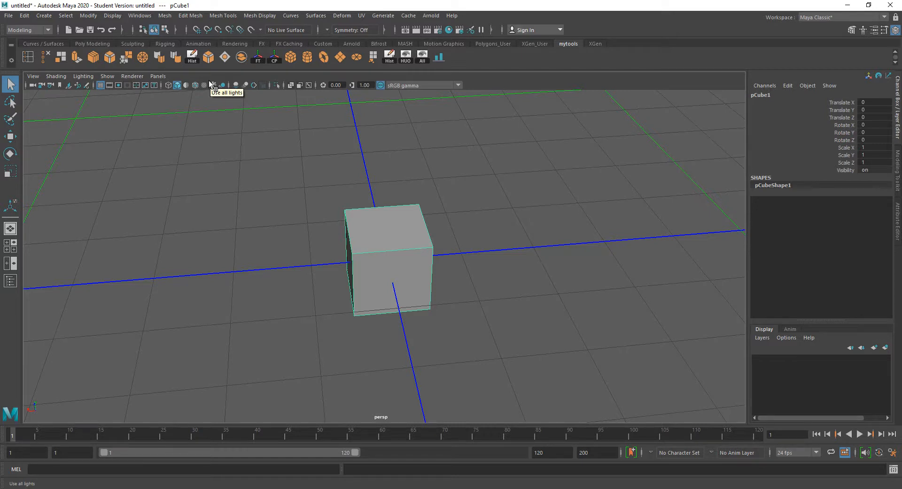
scroll(352, 159, up, 5)
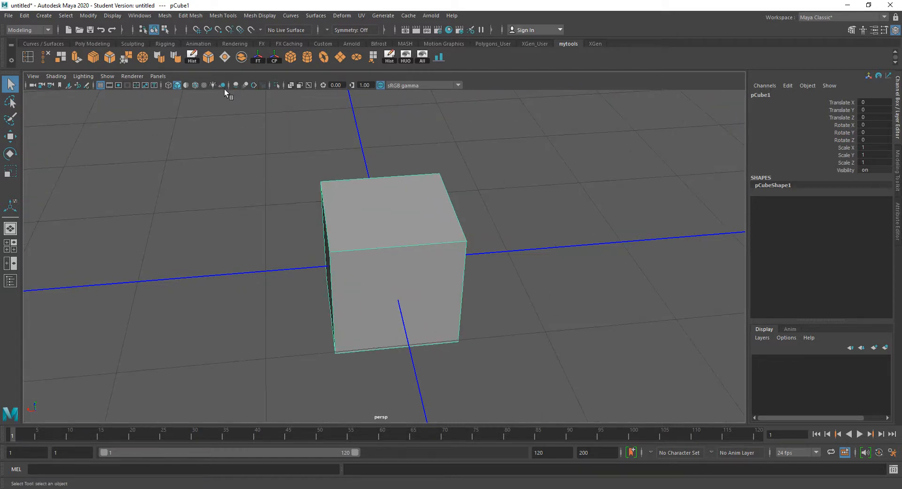
alt+drag(261, 128, 545, 177)
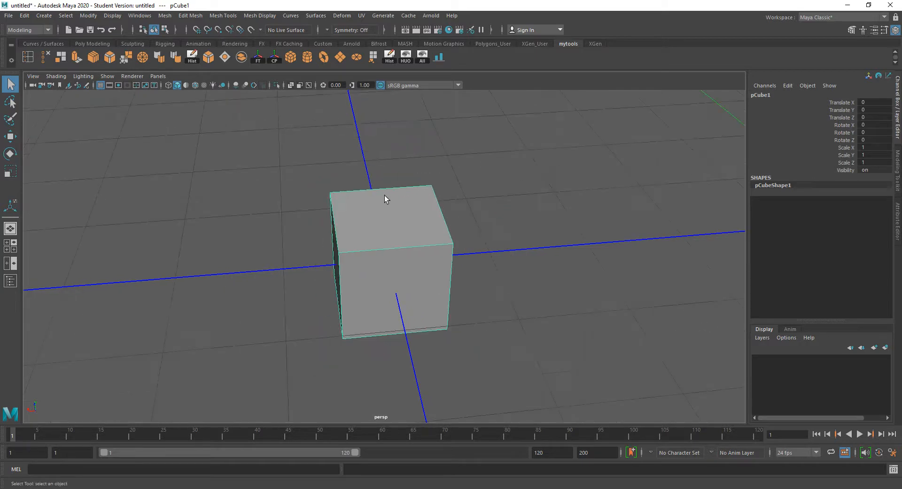
scroll(395, 196, down, 3)
scroll(342, 196, up, 6)
scroll(451, 188, down, 6)
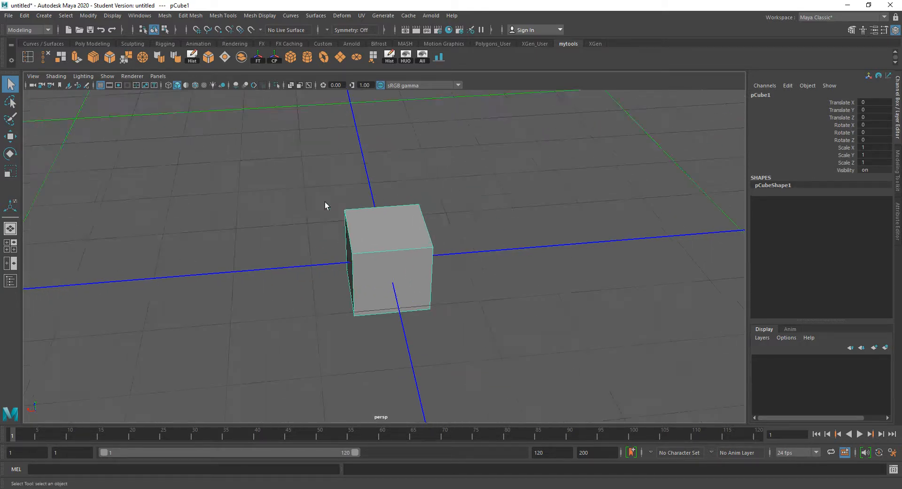
Step: Select the cube's top face in face component mode
scroll(385, 197, up, 4)
scroll(437, 195, down, 5)
alt+drag(407, 201, 419, 215)
scroll(421, 219, up, 5)
scroll(402, 212, up, 5)
scroll(419, 216, down, 3)
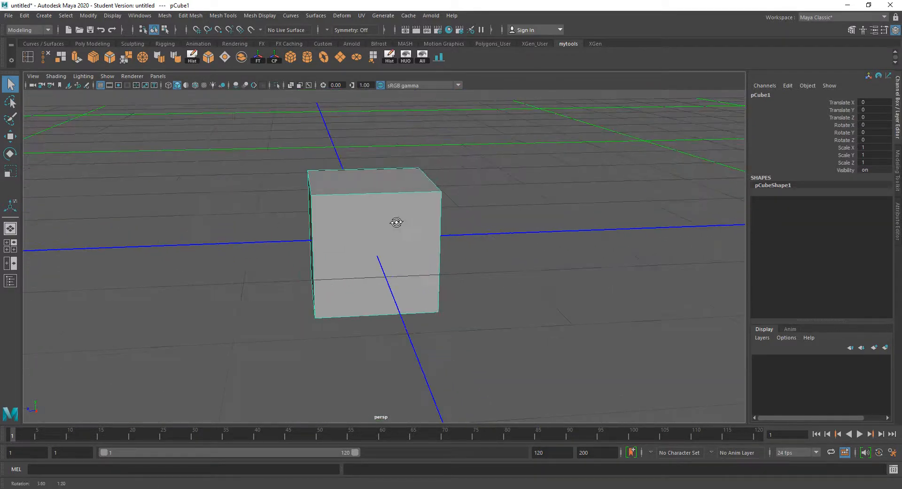
right_drag(367, 190, 368, 211)
click(375, 179)
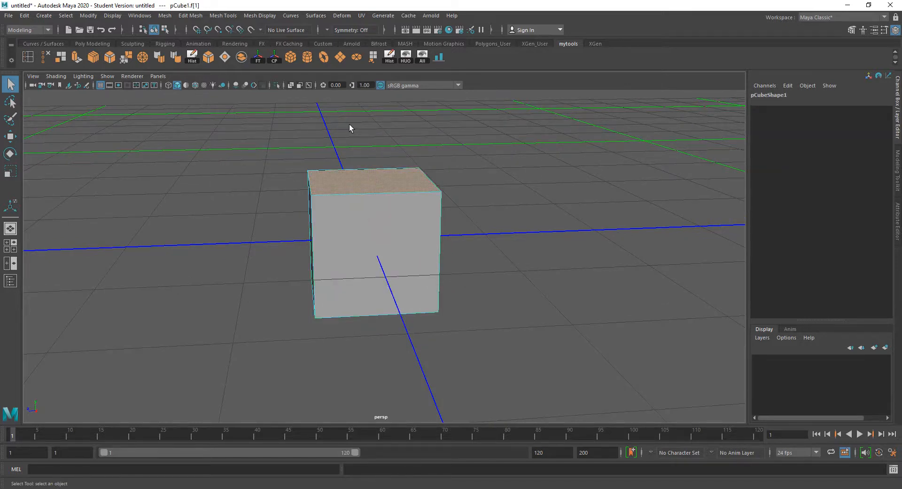
scroll(422, 141, down, 2)
scroll(422, 141, up, 4)
alt+drag(429, 143, 369, 165)
Step: Extrude the selected top face and move it straight up about 1.4 cm
click(164, 17)
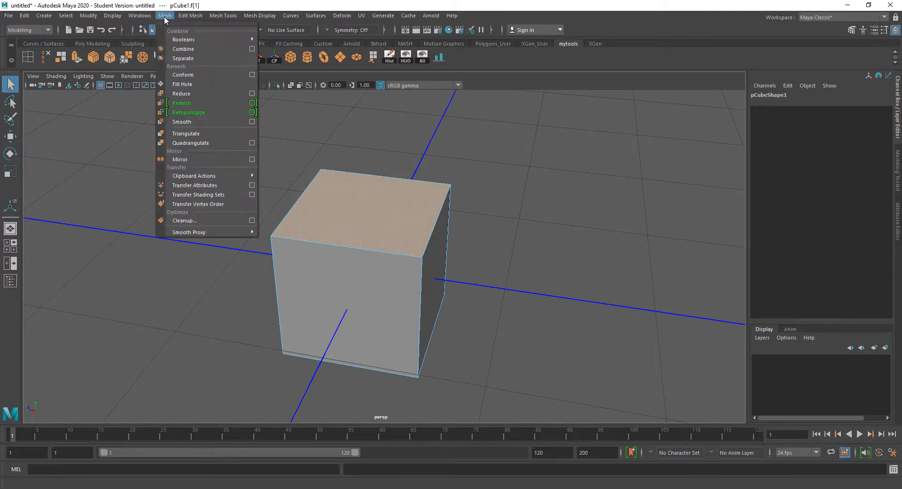
mouse_move(195, 19)
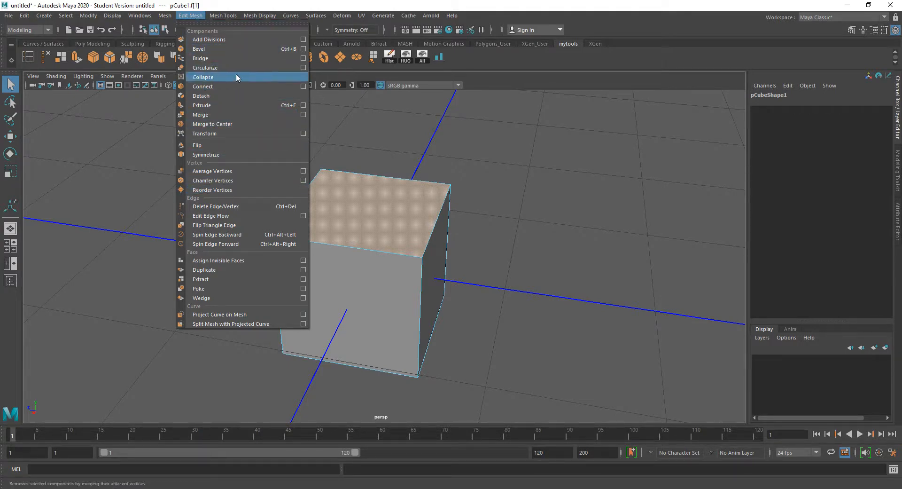
click(228, 103)
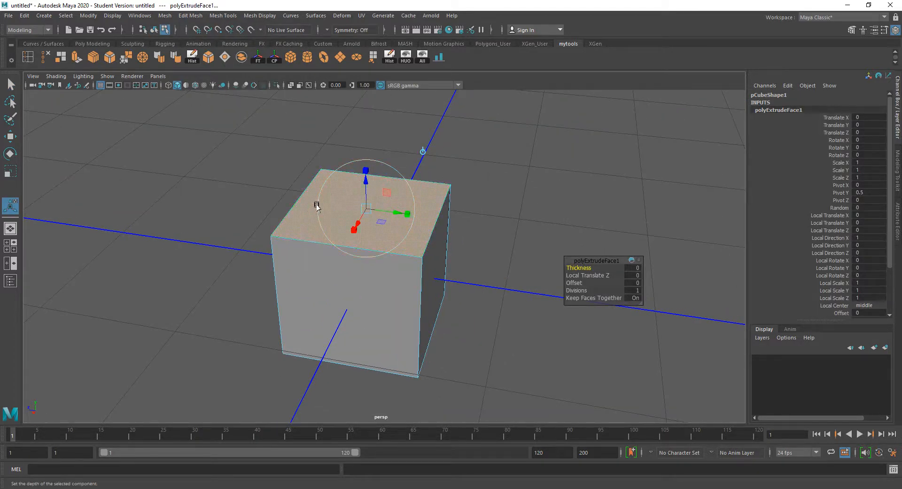
scroll(444, 165, down, 3)
key(w)
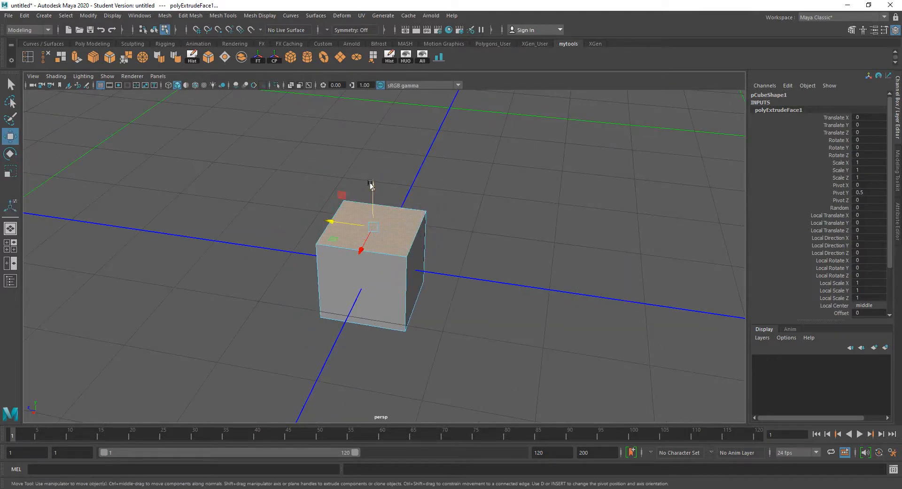
drag(370, 184, 347, 99)
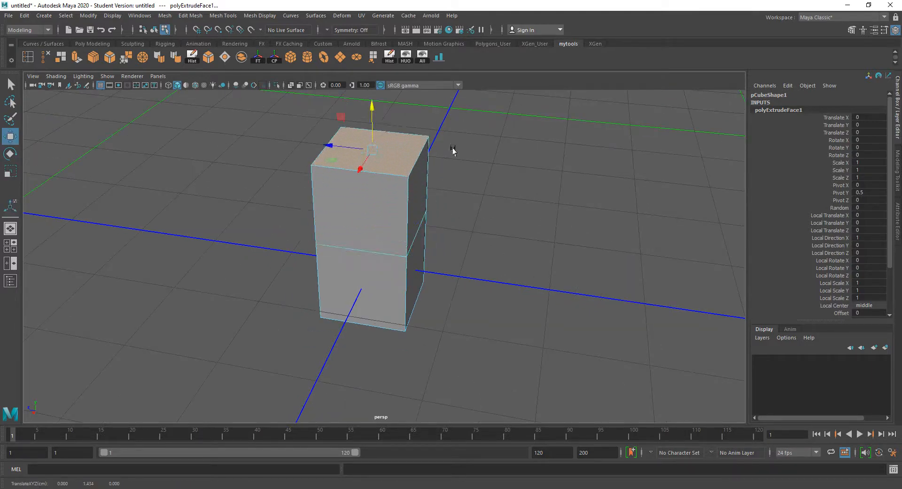
Step: Scale the extruded top face down uniformly to taper the upper section, and lower it to shorten that section
alt+drag(454, 151, 394, 165)
key(r)
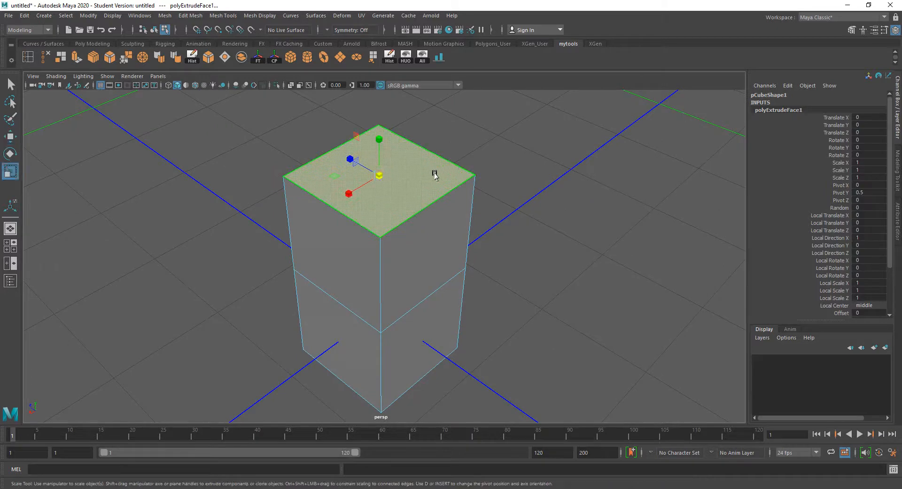
drag(382, 177, 403, 173)
key(w)
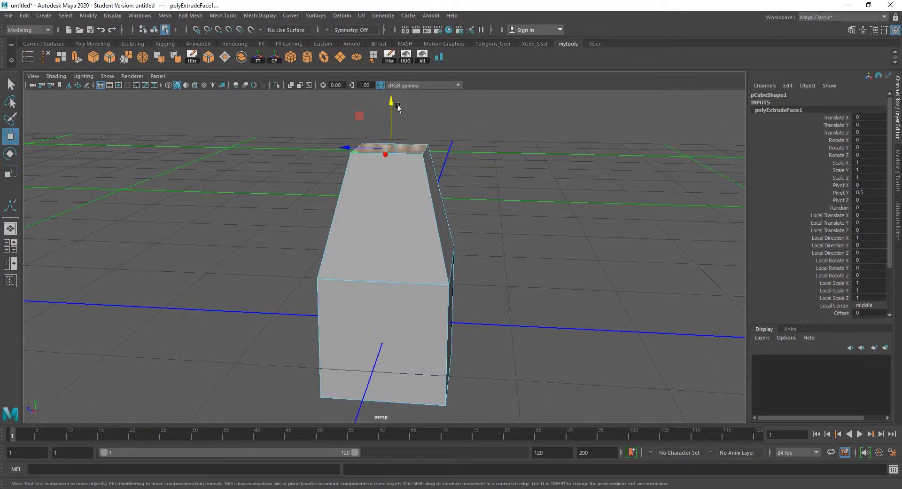
drag(391, 105, 433, 177)
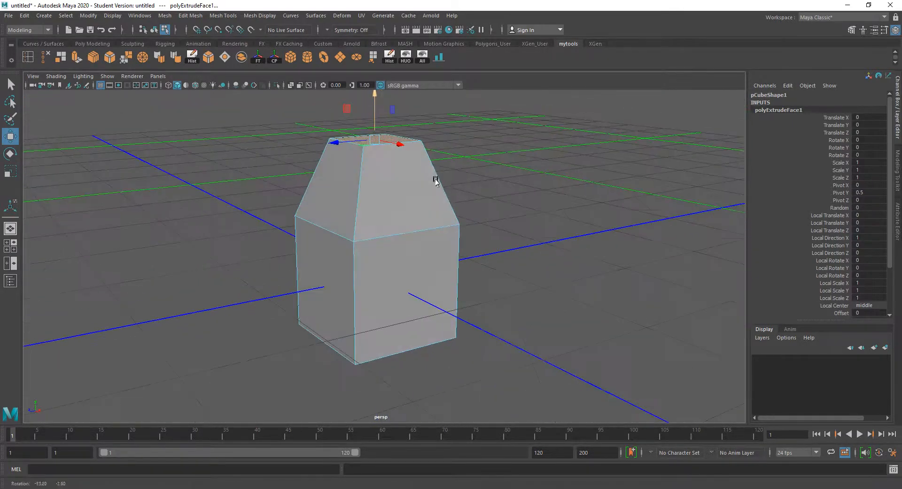
Step: Insert two horizontal edge loops around the tapered upper section with the Insert Edge Loop tool, and return to the Select tool
click(29, 59)
scroll(355, 196, up, 1)
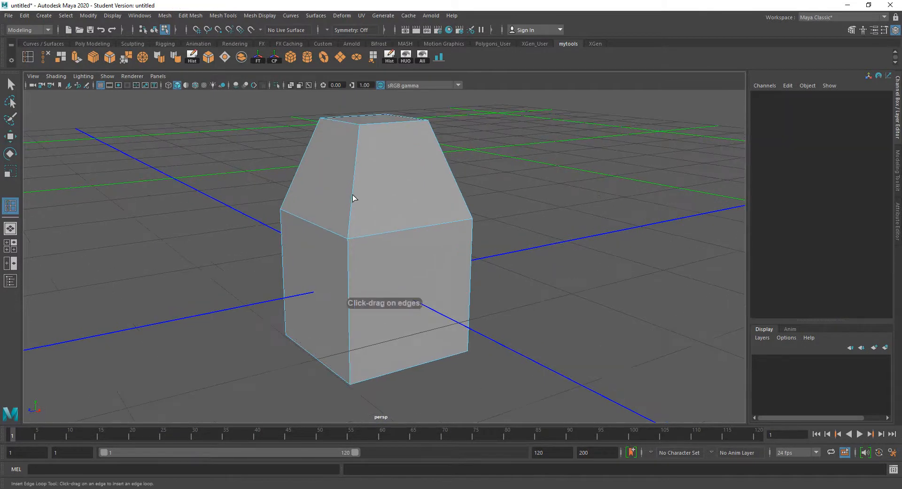
drag(351, 192, 351, 195)
click(354, 165)
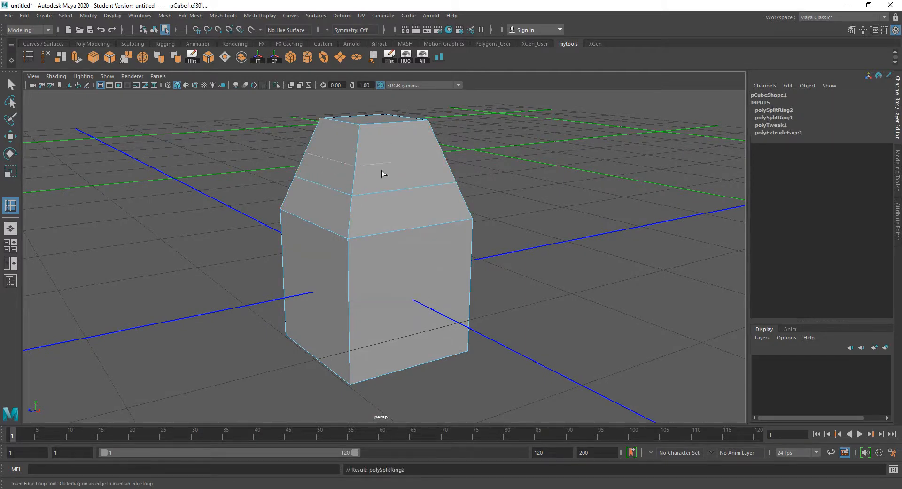
key(q)
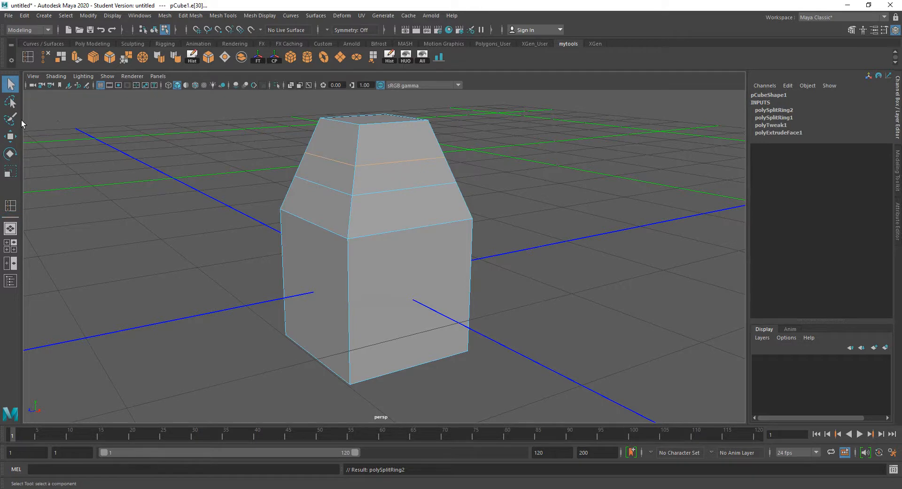
Step: Set the Insert Edge Loop tool to Equal distance from edge after trying Multiple edge loops, and minimize its settings
click(13, 171)
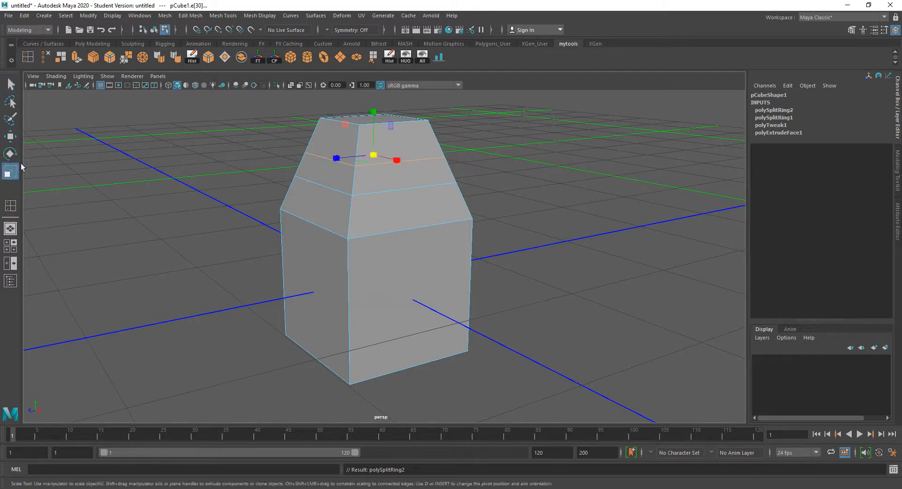
double_click(10, 205)
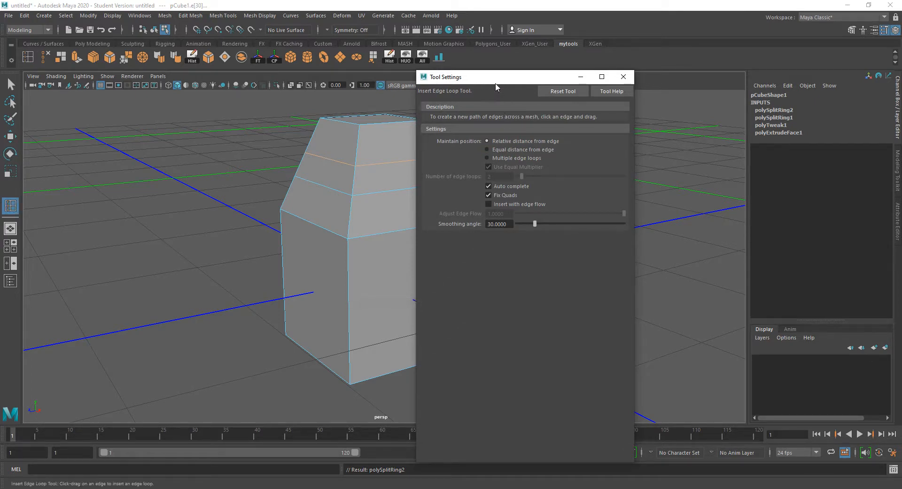
drag(496, 83, 616, 81)
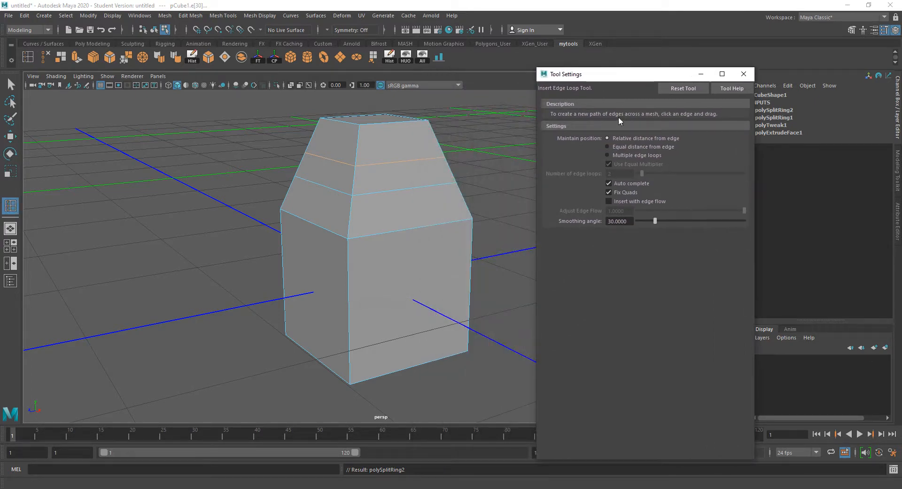
click(616, 147)
click(613, 155)
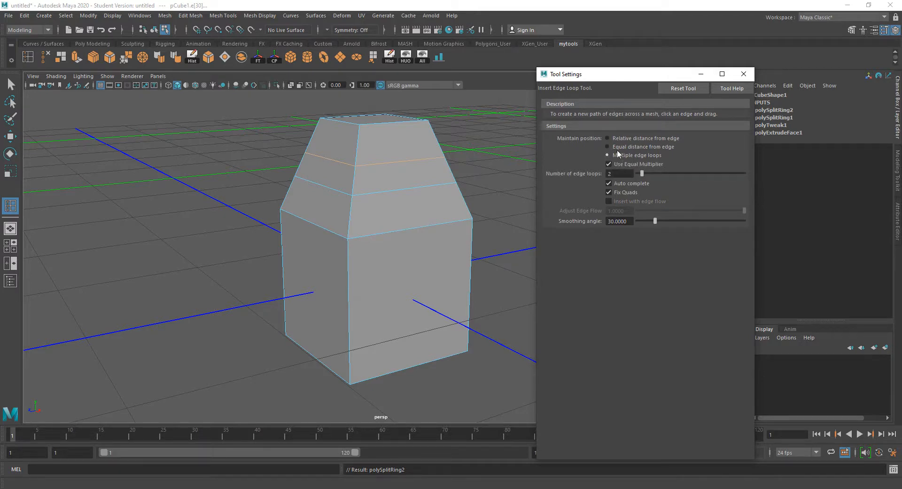
click(619, 147)
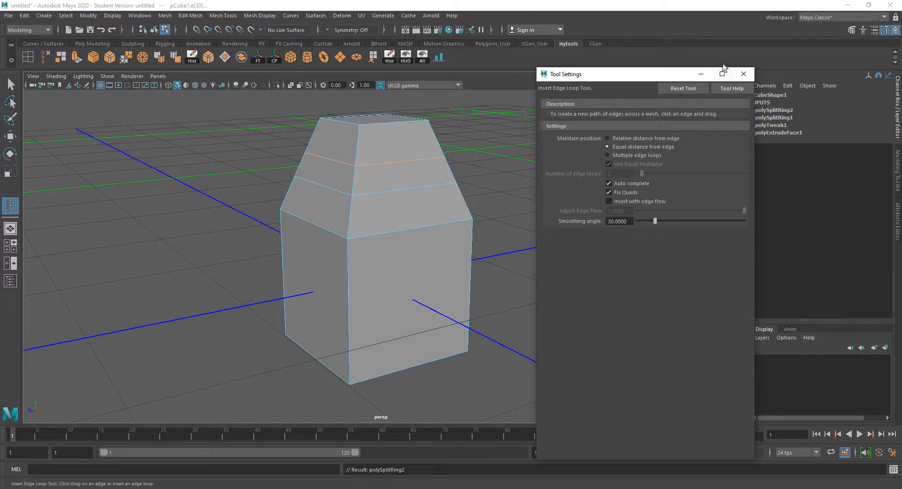
click(705, 74)
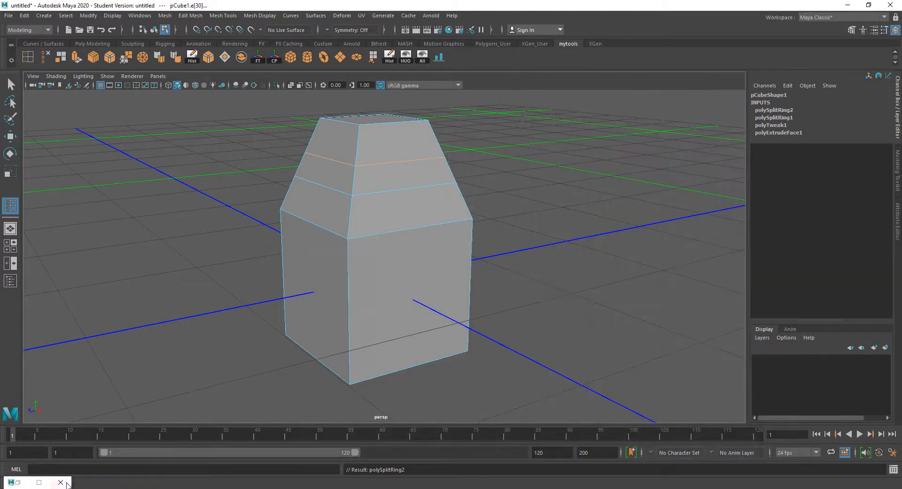
click(23, 483)
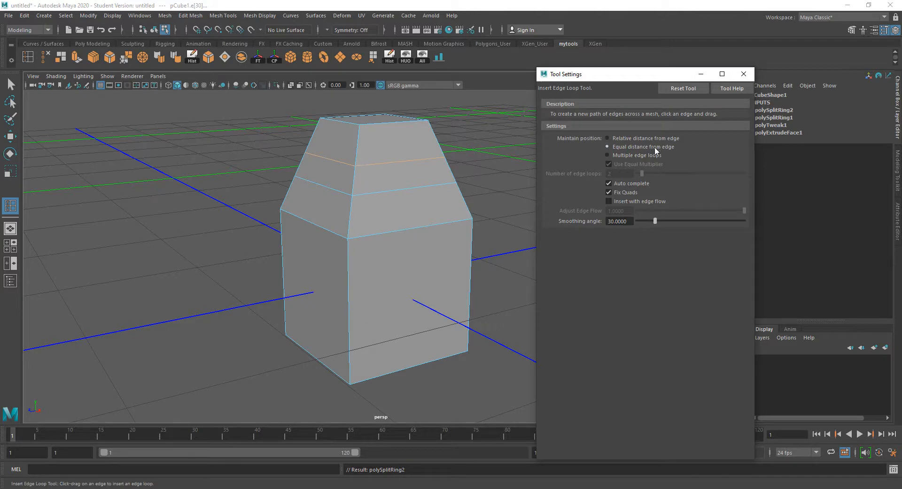
click(630, 156)
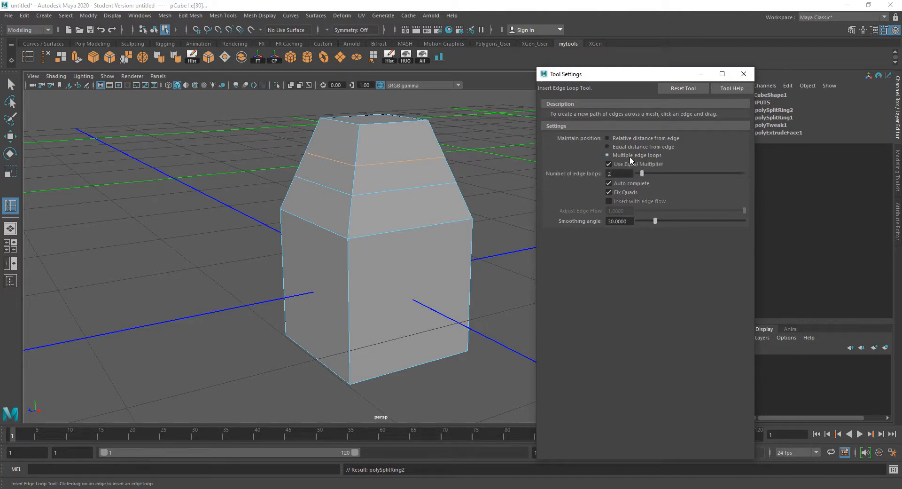
click(632, 145)
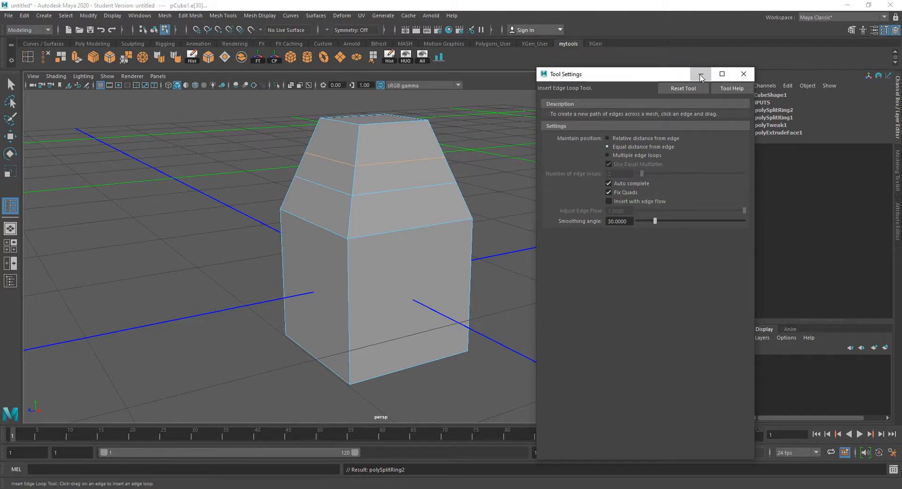
click(701, 74)
Step: Select both horizontal edge loops on the tapered upper section and delete them together with their vertices
key(q)
double_click(411, 188)
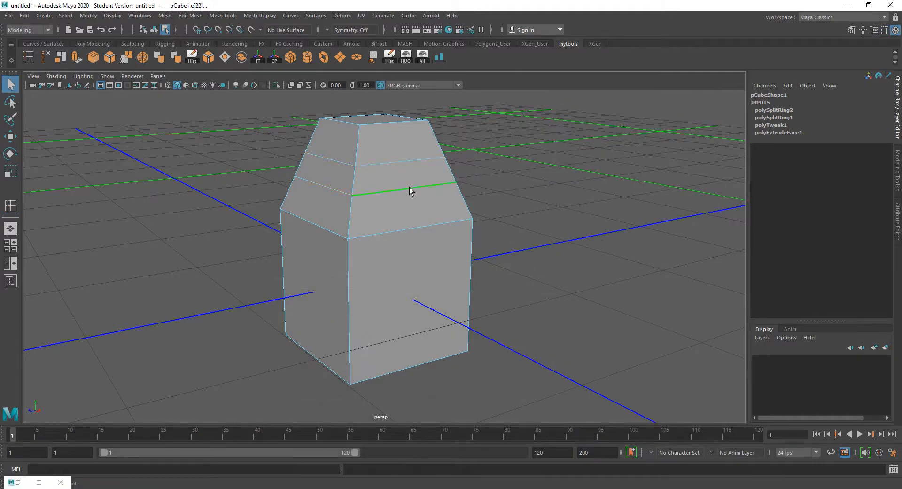
shift+double_click(380, 166)
key(ctrl+Delete)
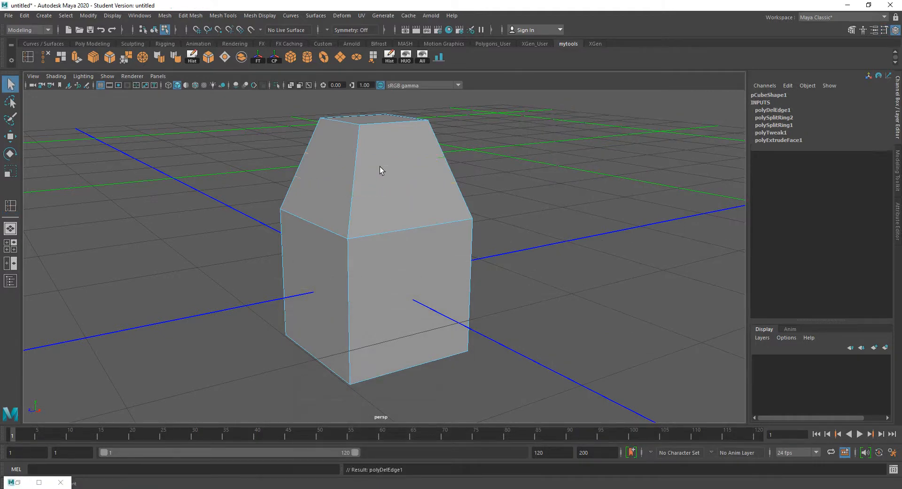
Step: Try inserting two horizontal edge loops on the tapered section with Equal distance from edge, undo them, and return to the Select tool
click(355, 174)
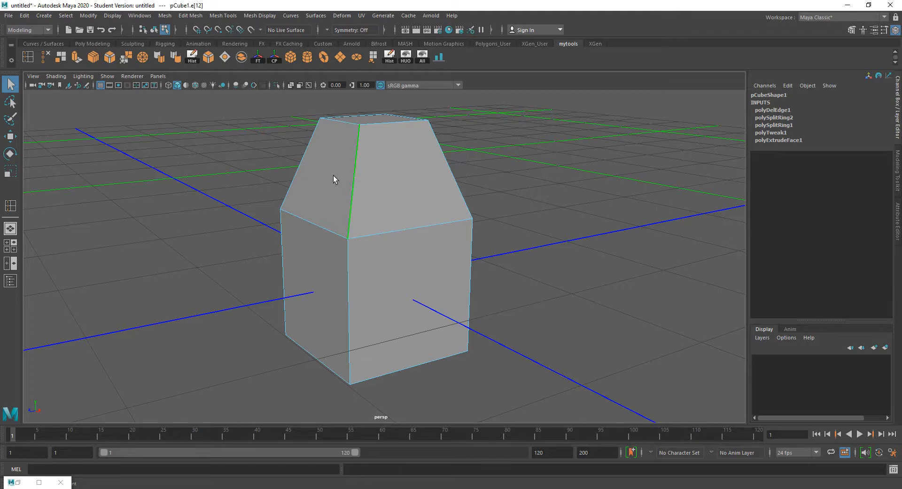
alt+drag(334, 176, 342, 173)
key(y)
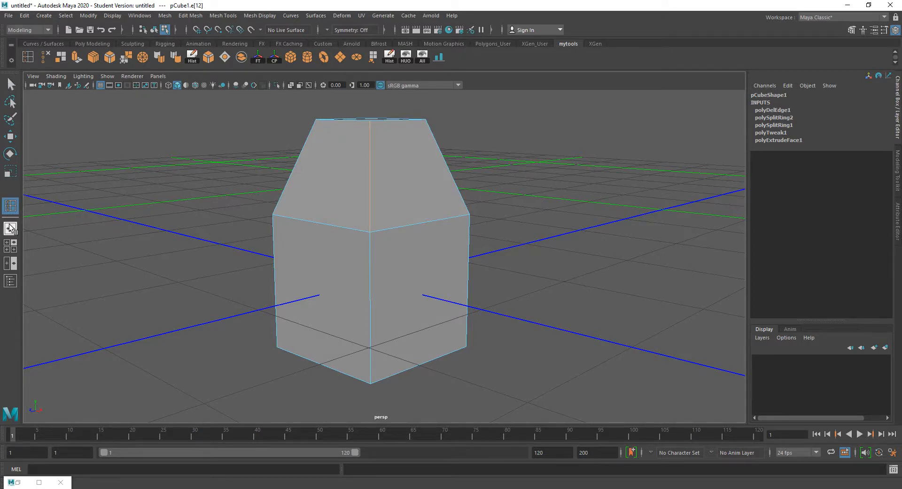
click(370, 168)
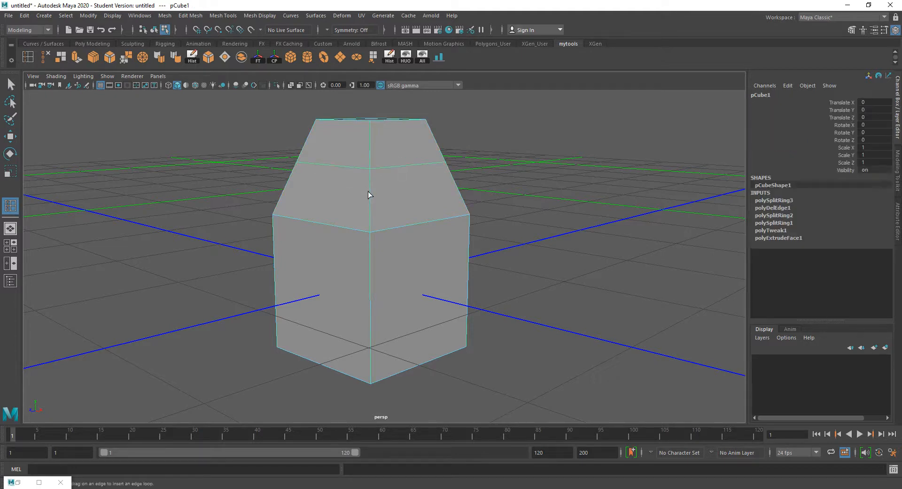
click(368, 196)
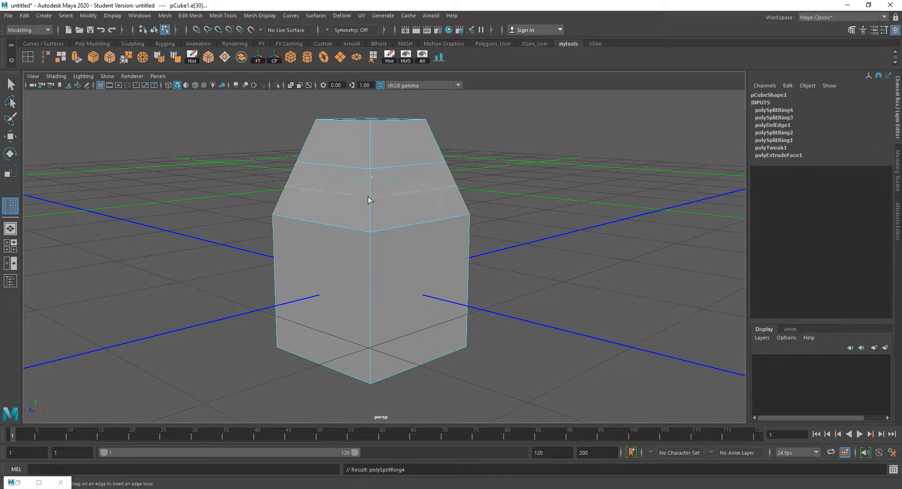
key(ctrl+z)
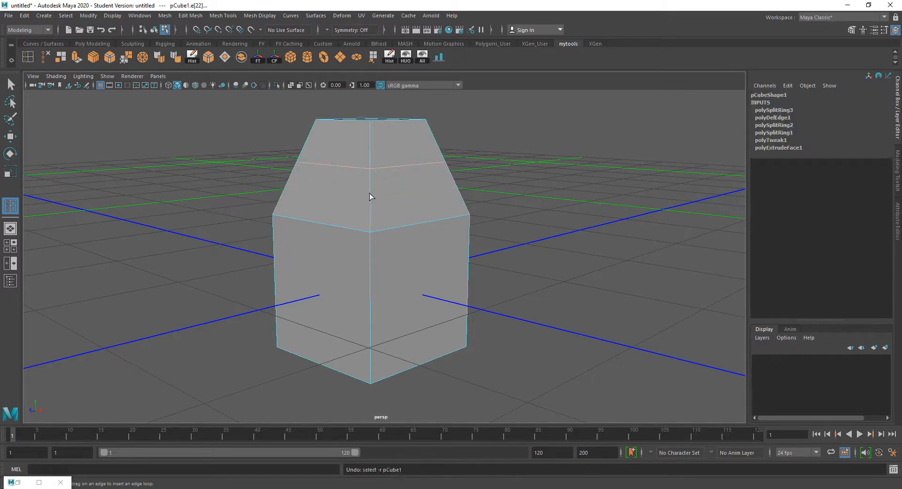
key(ctrl+z)
key(q)
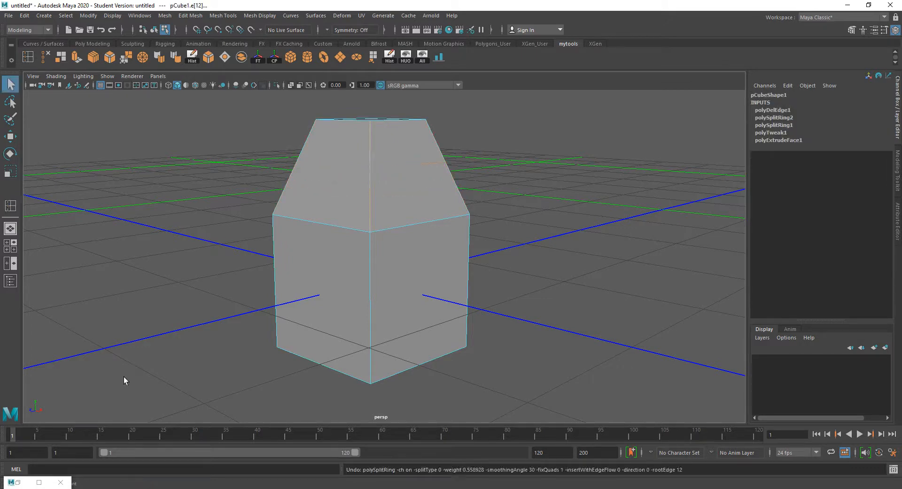
Step: Insert two evenly spaced edge loops around the tapered section using the Multiple edge loops setting, and switch to face selection
click(18, 482)
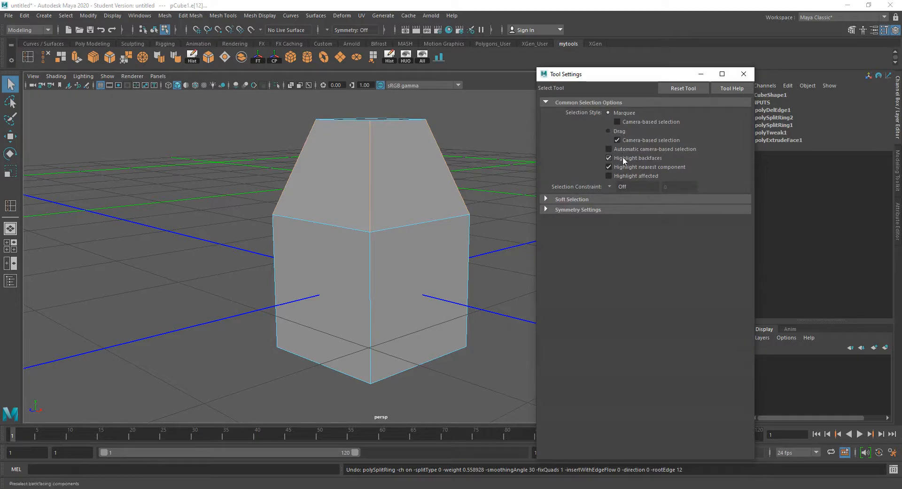
click(11, 206)
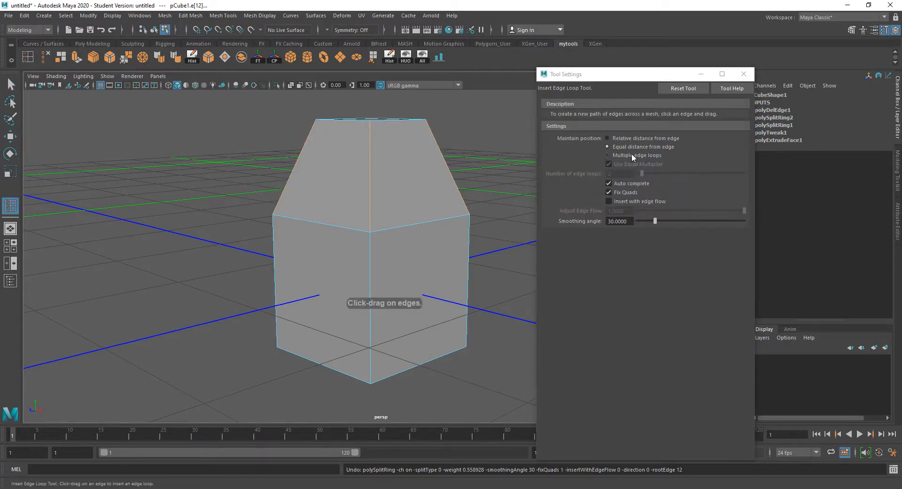
click(608, 156)
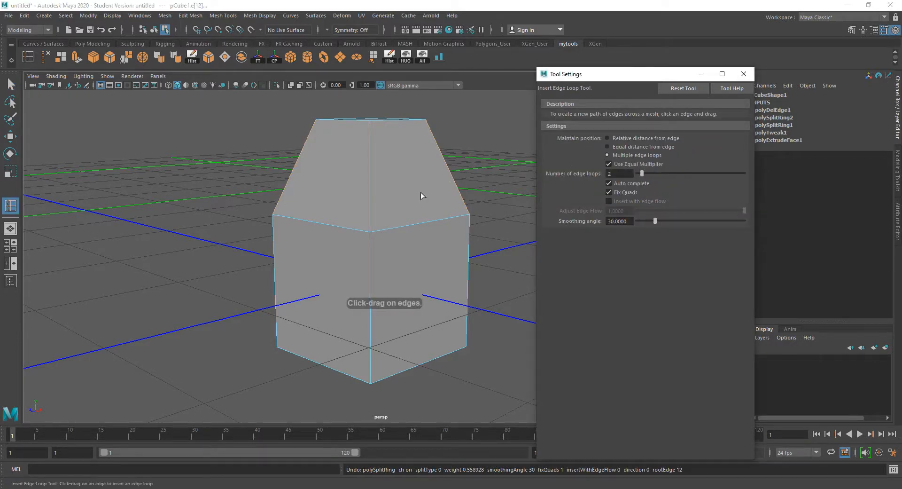
click(370, 180)
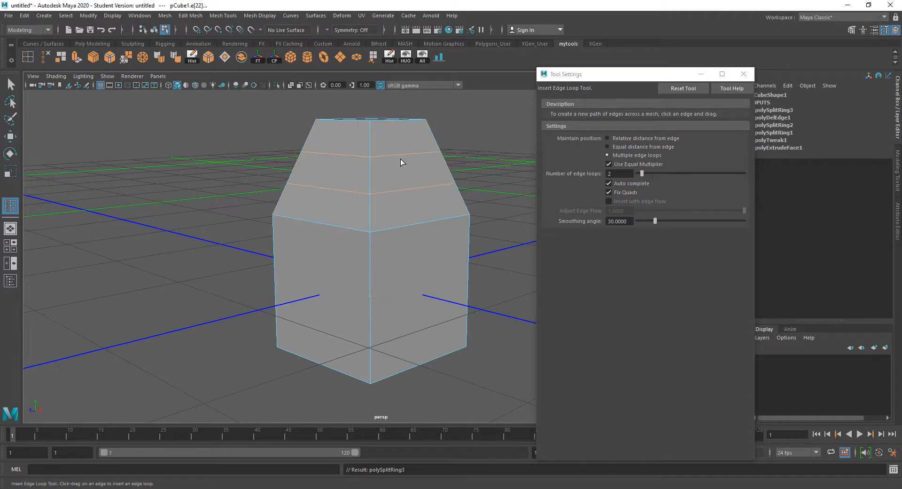
key(q)
right_drag(401, 163, 402, 187)
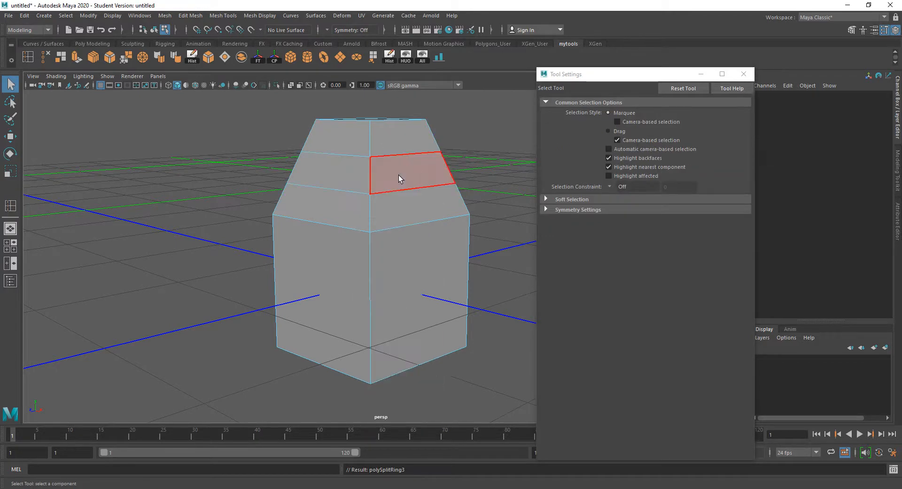
Step: Select the ring of faces between the two edge loops on the tapered section and minimize the Tool Settings window
click(399, 175)
alt+drag(399, 174, 441, 178)
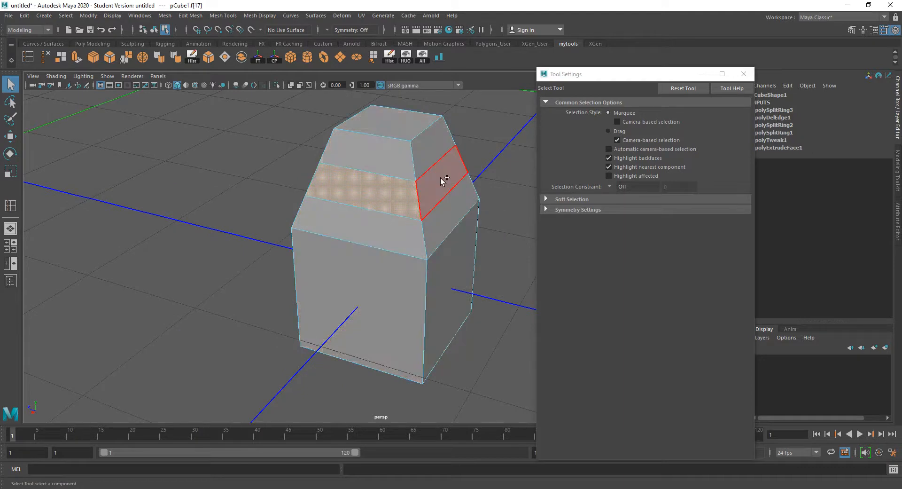
double_click(440, 177)
alt+drag(479, 155, 312, 178)
alt+drag(379, 117, 457, 88)
alt+drag(284, 158, 390, 181)
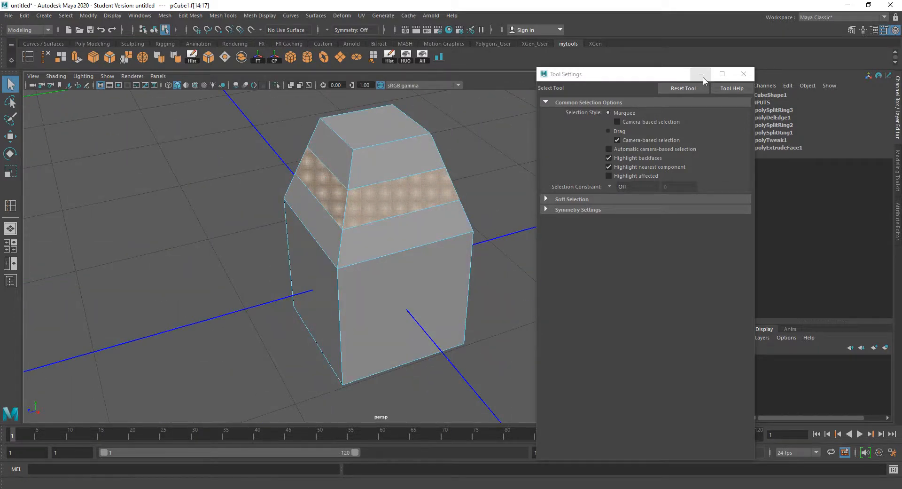
click(701, 74)
alt+drag(562, 109, 402, 171)
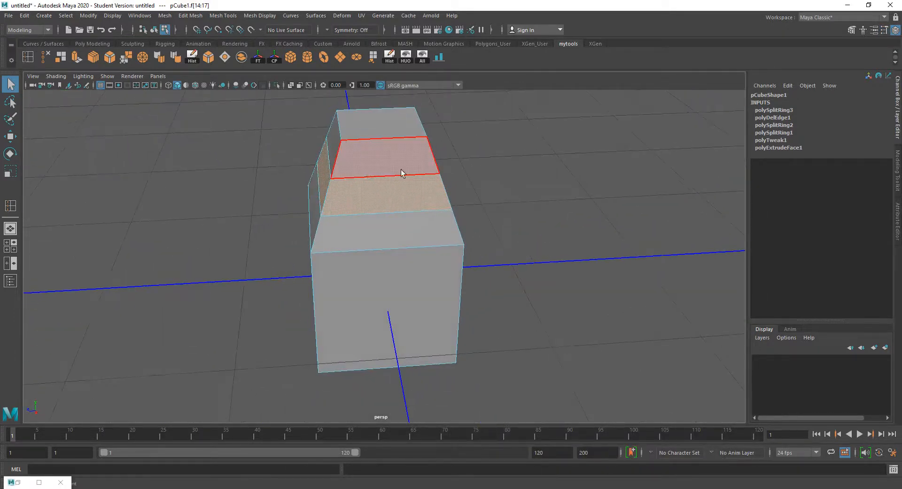
Step: Extrude the selected ring of faces on the tapered section and scale it slightly outward into a raised band
click(135, 16)
click(134, 16)
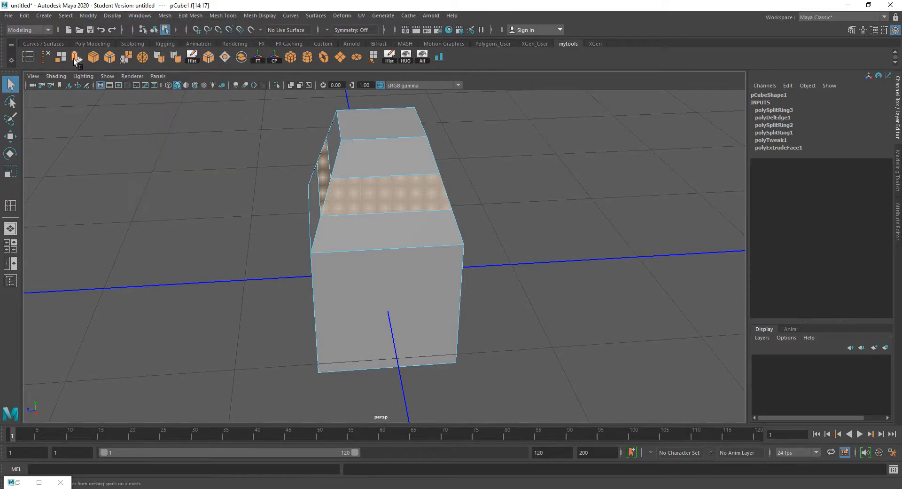
click(75, 58)
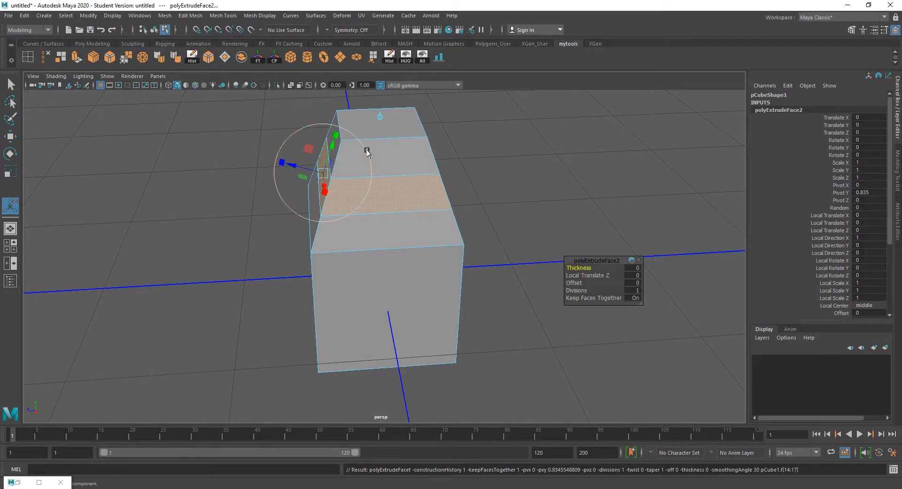
key(r)
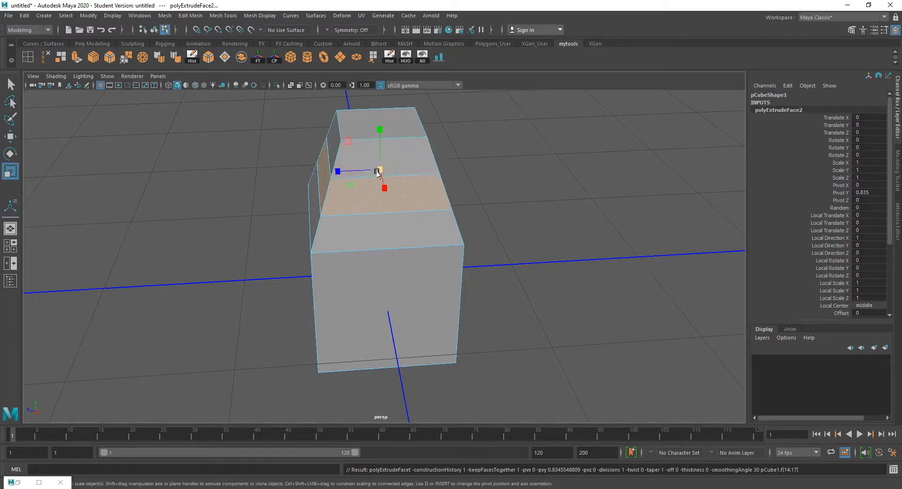
drag(378, 172, 422, 185)
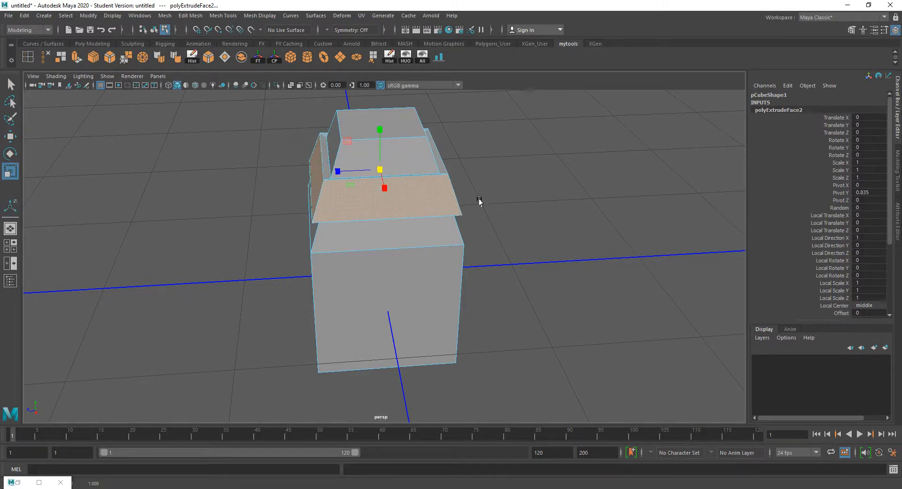
alt+drag(479, 198, 358, 278)
mouse_move(312, 262)
alt+mouse_down()
mouse_move(353, 261)
mouse_move(308, 252)
alt+mouse_up()
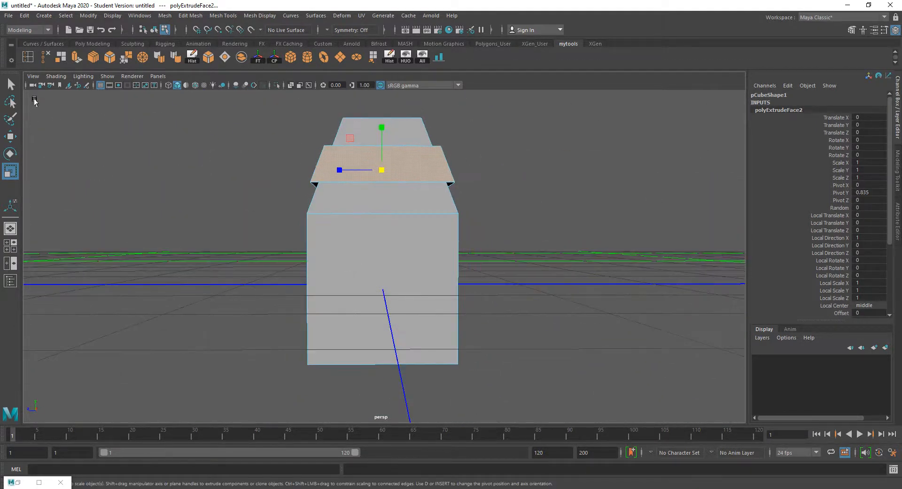
Step: Insert two evenly spaced horizontal edge loops around the straight lower body and return to the Select tool
click(26, 58)
click(306, 262)
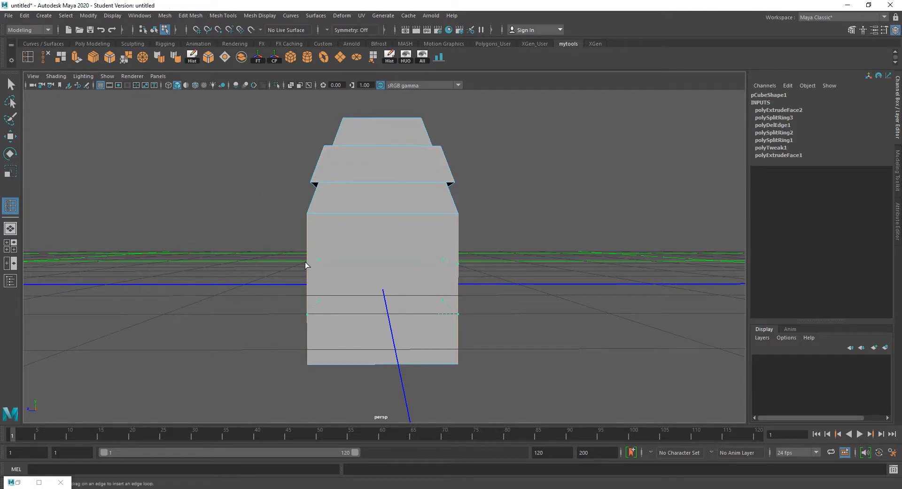
alt+drag(421, 252, 503, 254)
key(q)
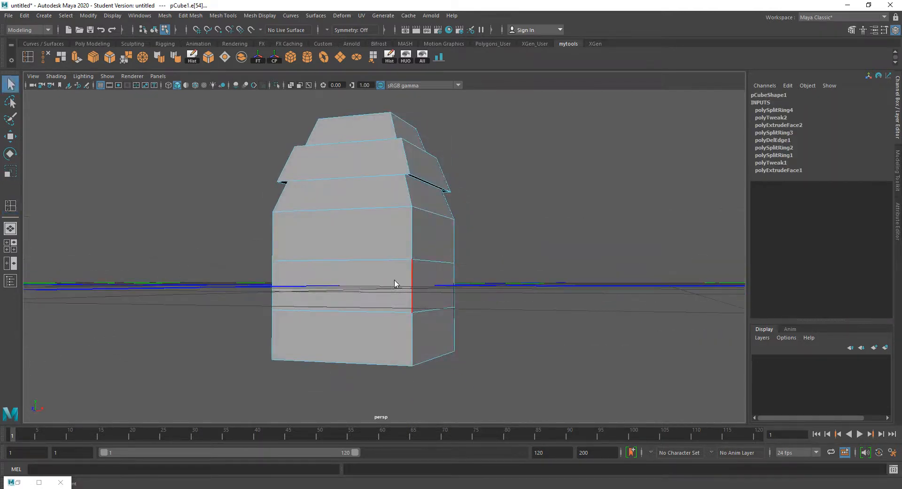
Step: Select the middle ring of faces on the lower body, extrude it, and scale it slightly outward into a raised band
right_drag(394, 280, 394, 265)
click(383, 279)
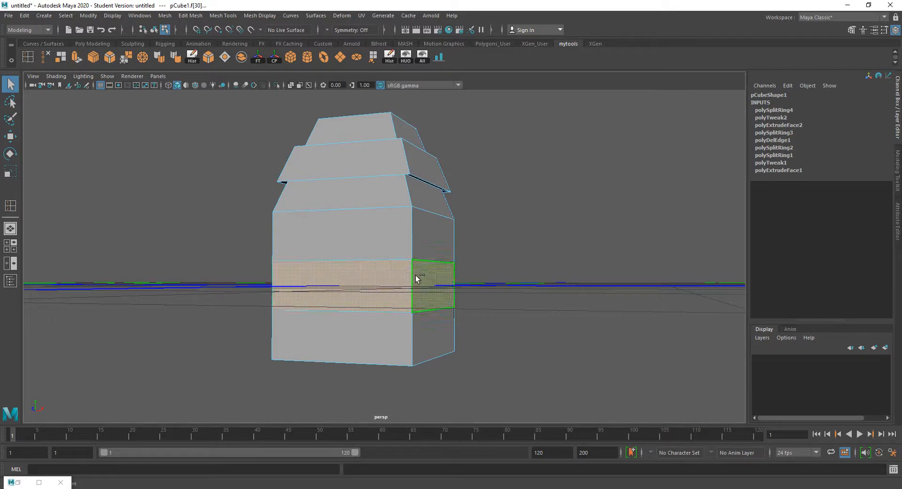
alt+drag(470, 268, 340, 270)
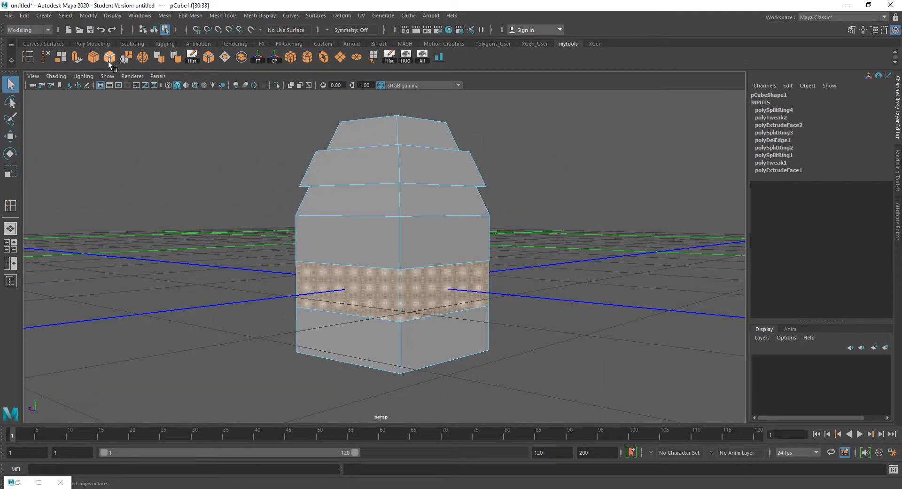
click(78, 58)
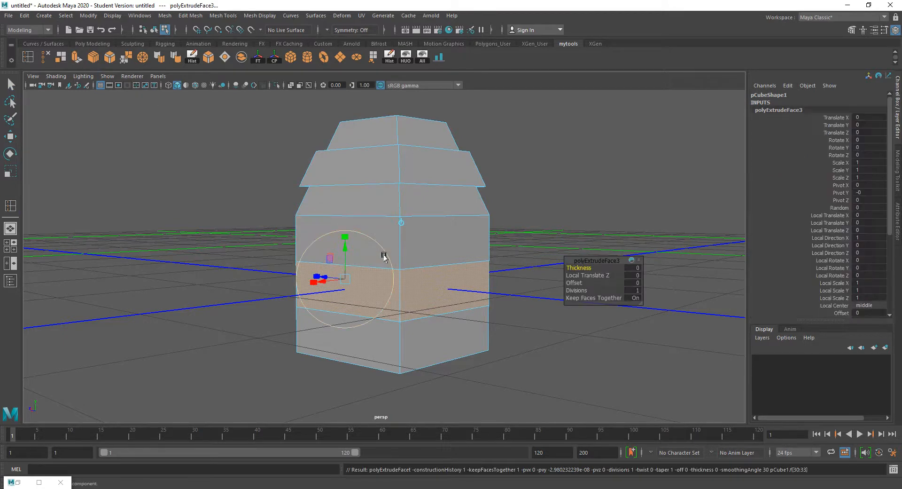
key(r)
drag(388, 290, 401, 288)
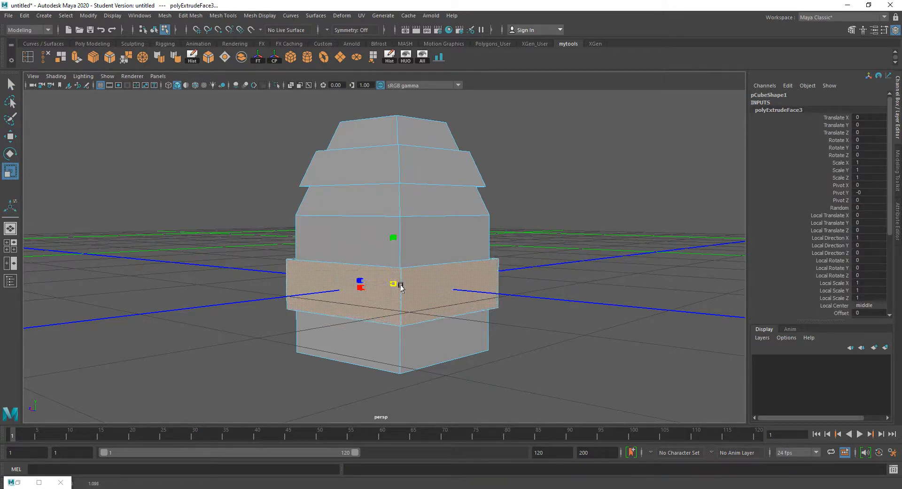
alt+drag(426, 156, 403, 156)
alt+drag(408, 235, 436, 240)
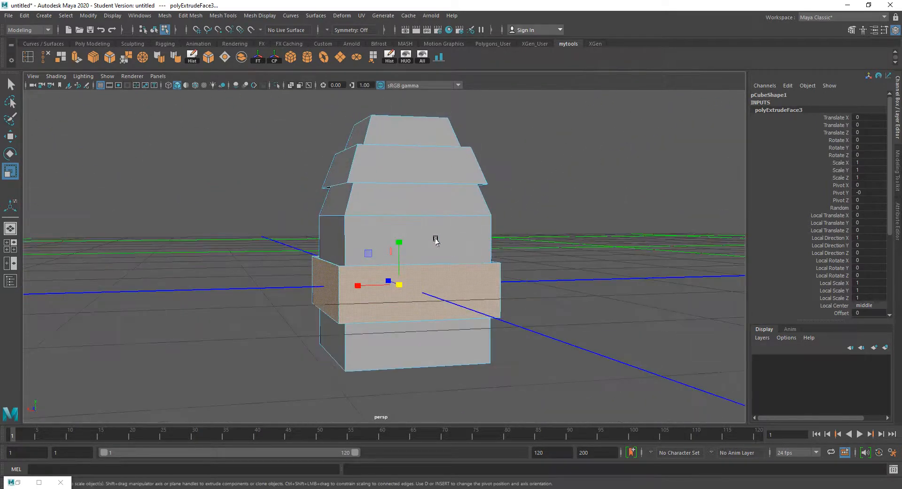
alt+drag(384, 161, 399, 173)
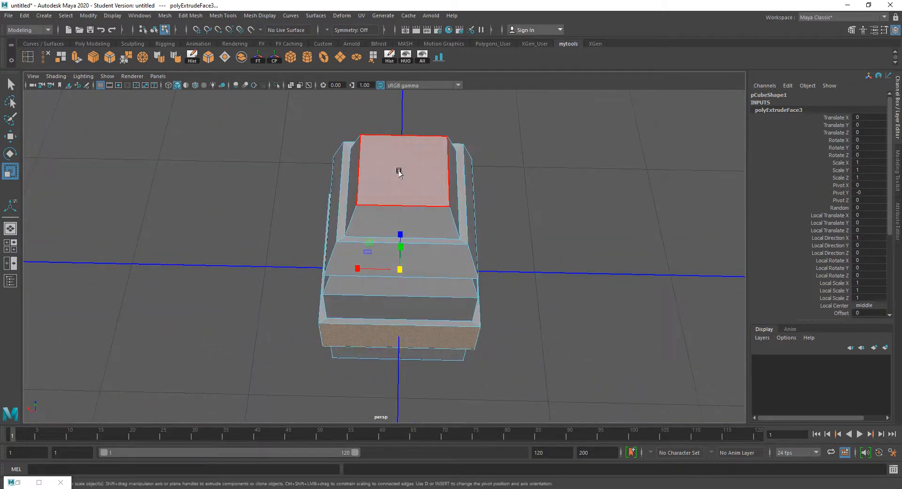
Step: Insert two evenly spaced edge loops running over the top face and down the body, and return to the Select tool
click(30, 58)
click(400, 137)
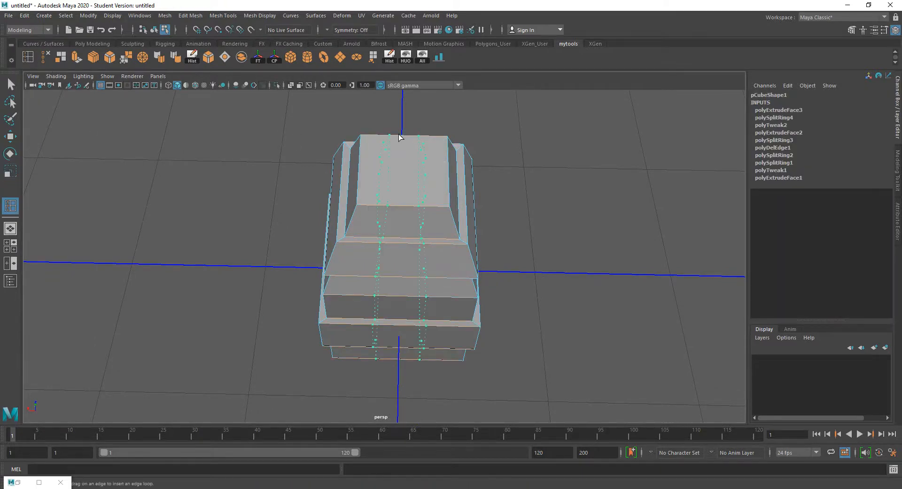
key(q)
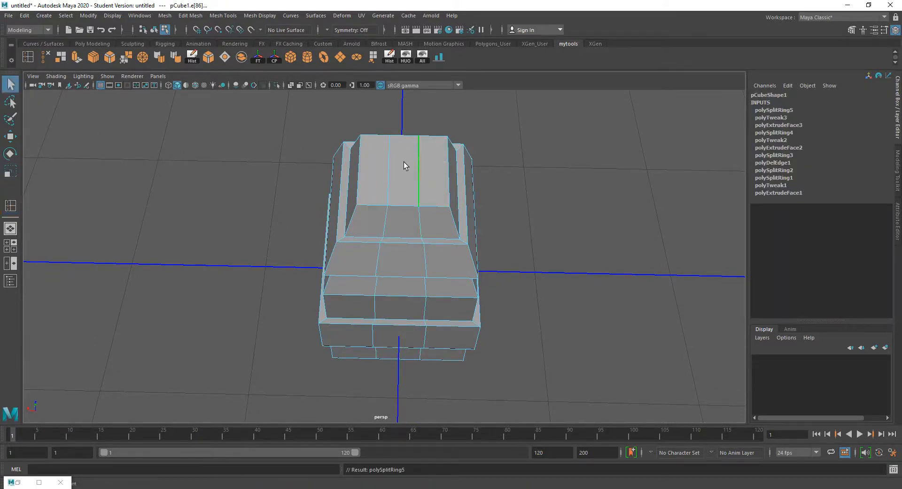
Step: Select the central strip of faces running vertically around the model, extrude it, and scale it slightly outward
right_drag(404, 162, 405, 187)
click(405, 188)
shift+double_click(396, 227)
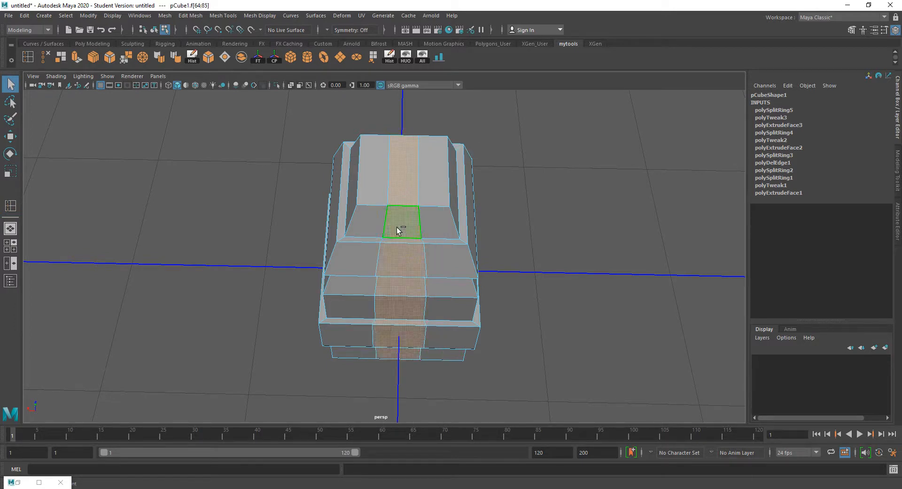
alt+drag(475, 192, 462, 171)
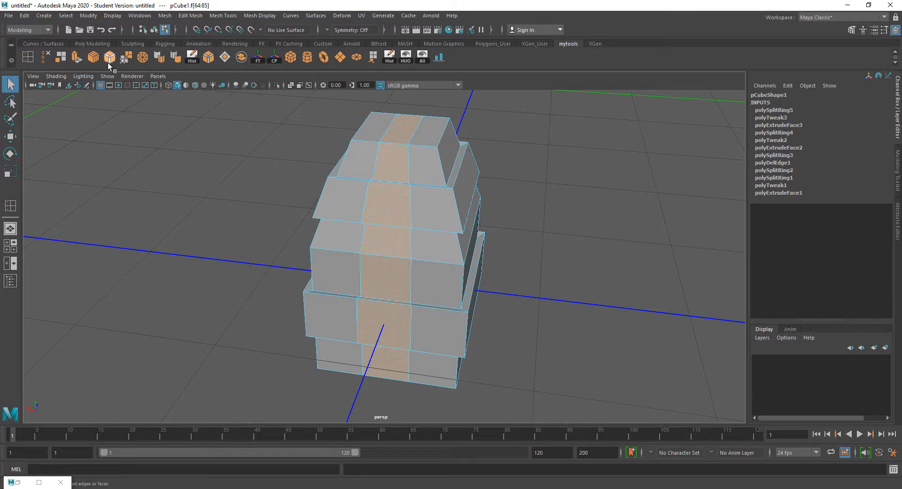
click(79, 60)
key(r)
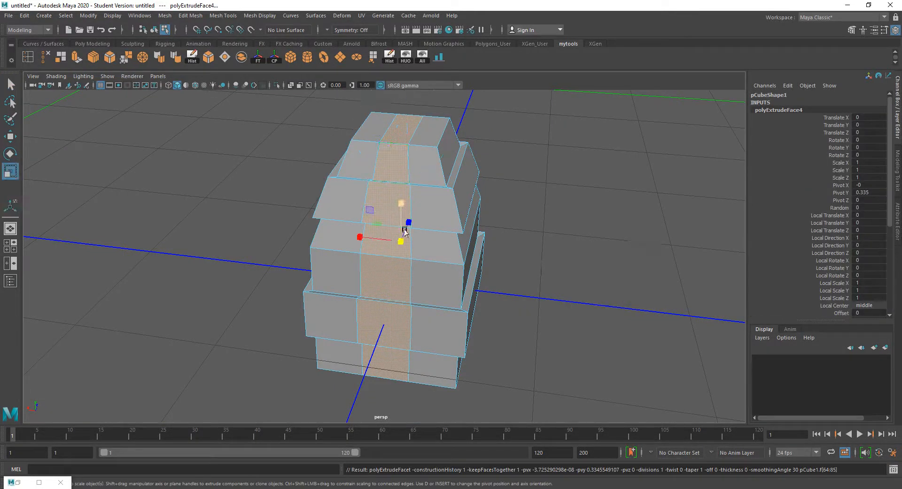
mouse_move(402, 242)
mouse_down()
mouse_move(425, 227)
mouse_move(416, 235)
mouse_up()
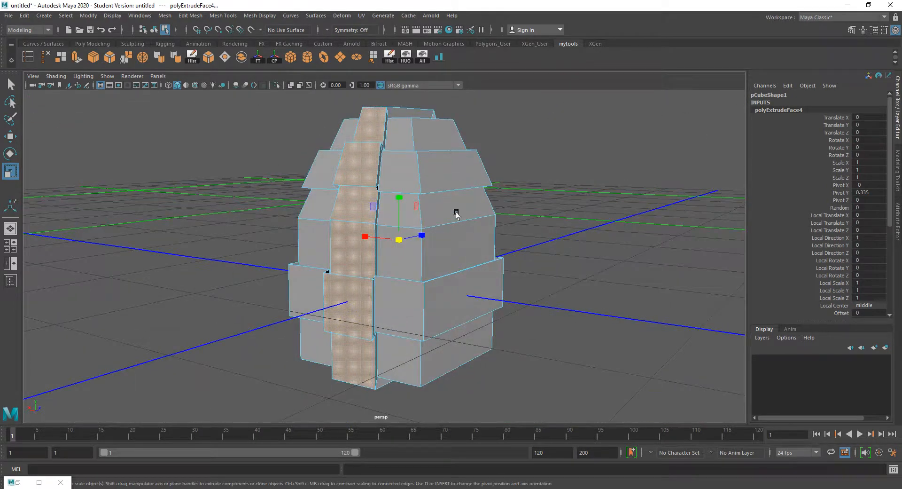
alt+drag(455, 209, 296, 249)
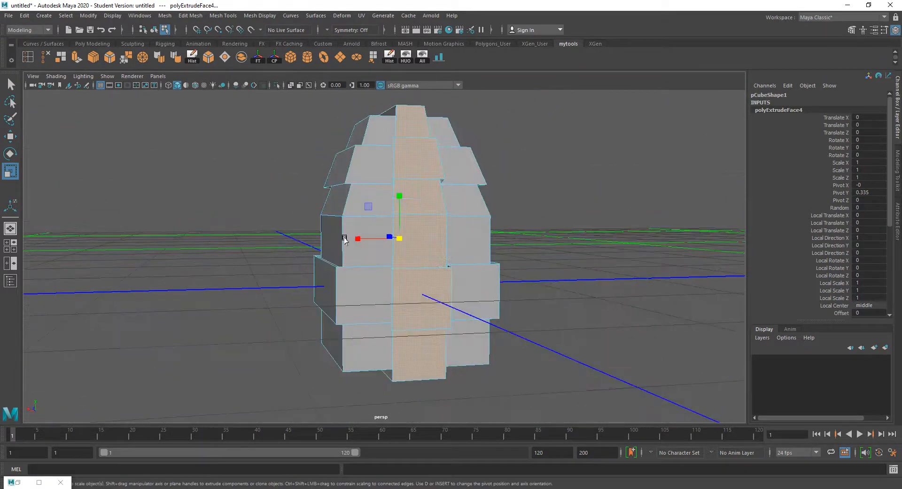
alt+drag(355, 235, 318, 252)
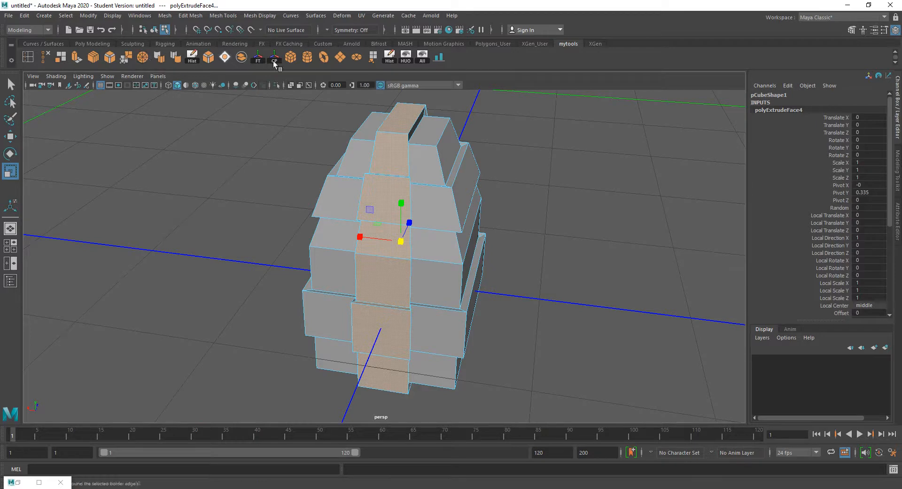
click(140, 15)
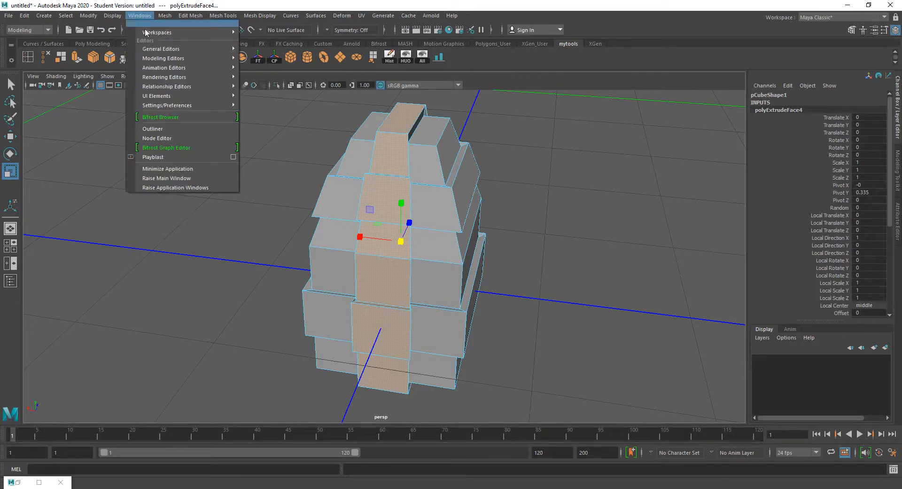
mouse_move(157, 58)
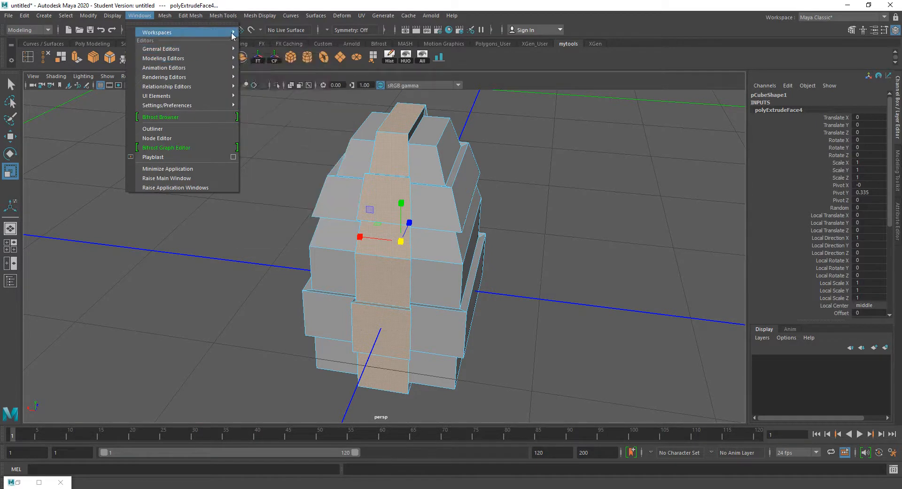
mouse_move(117, 16)
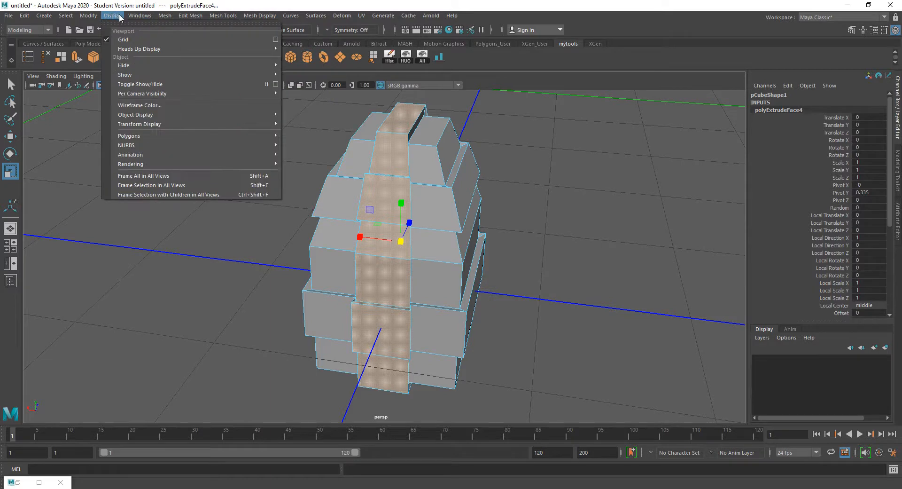
mouse_move(177, 18)
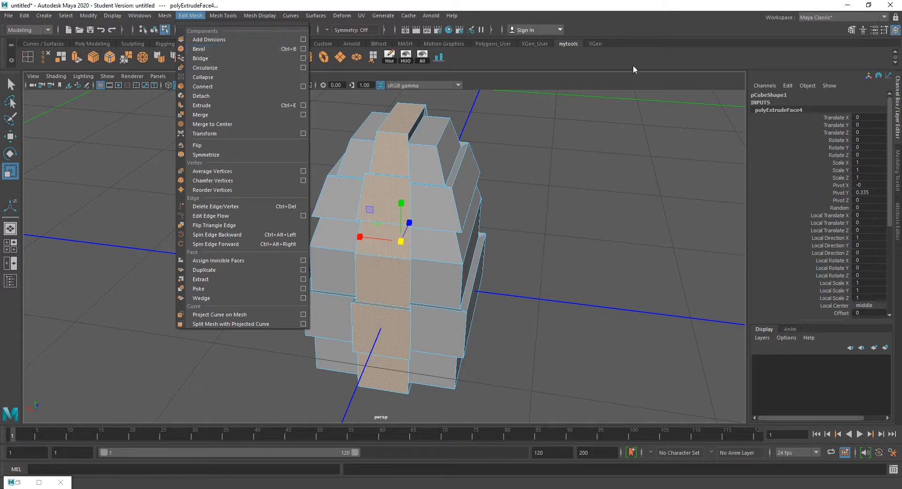
key(Escape)
Step: Open the dialog for creating a new shelf and cancel it
click(10, 61)
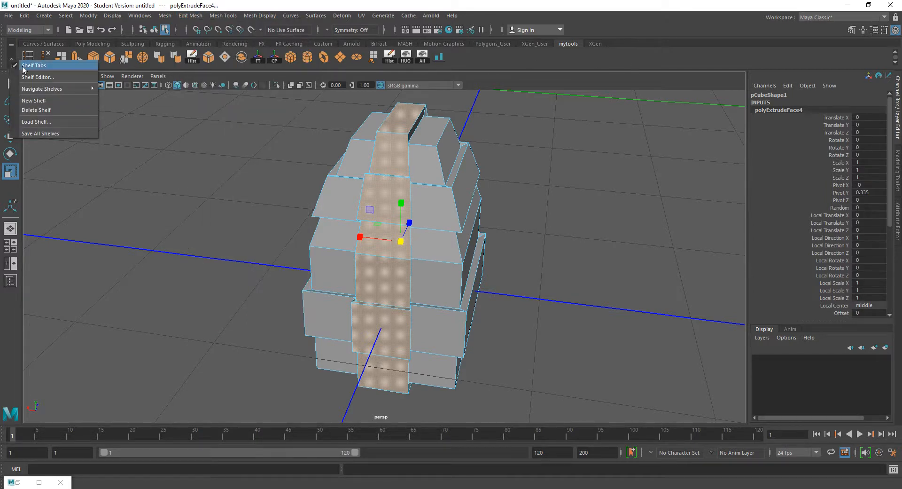
click(68, 102)
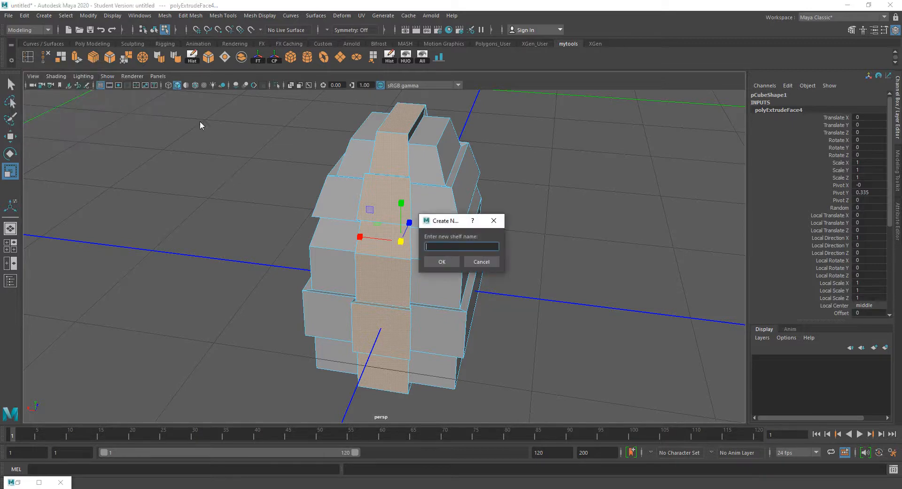
click(480, 262)
Step: Add the Bevel command to the mytools shelf as a shortcut and delete that shortcut
click(88, 16)
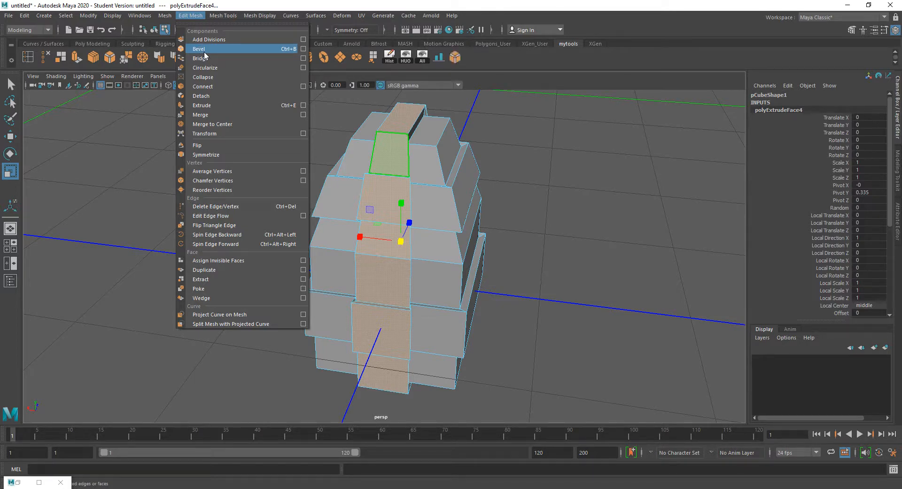
click(506, 71)
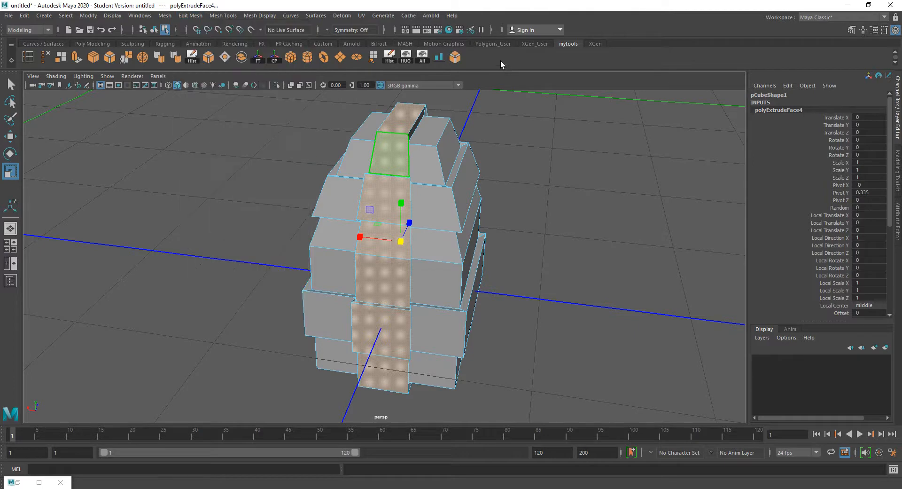
right_click(453, 58)
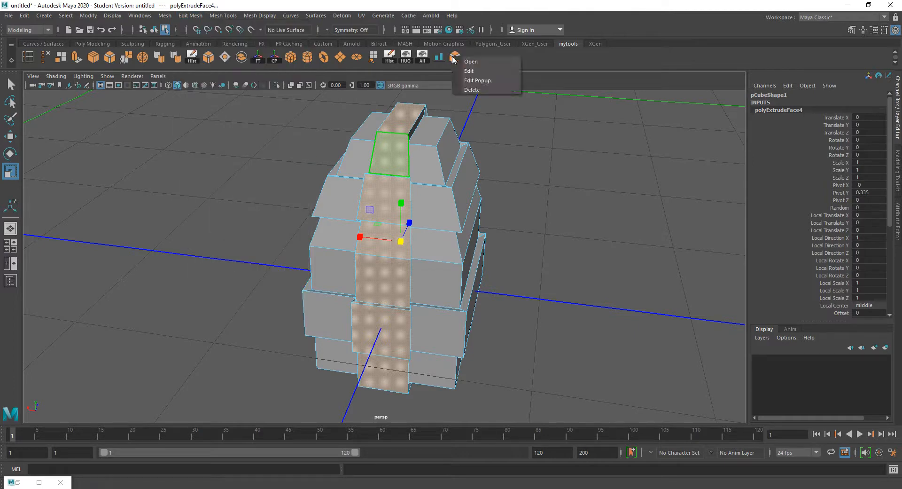
click(470, 89)
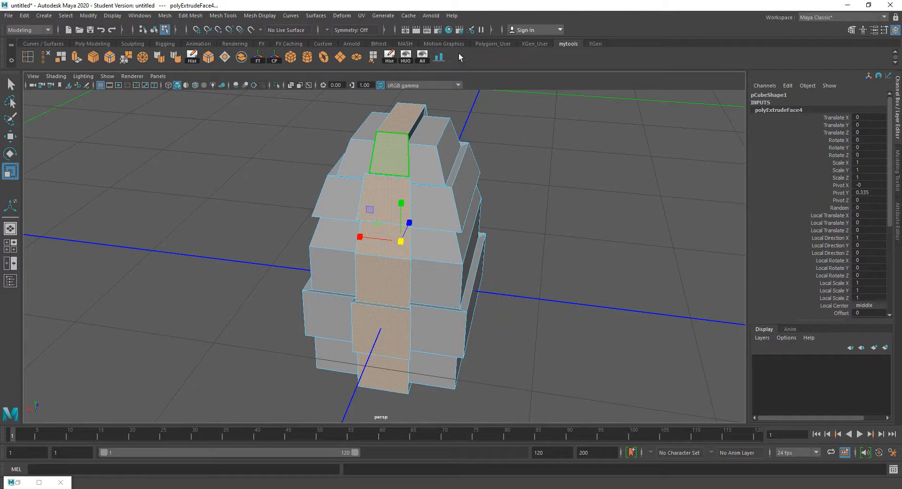
scroll(450, 152, up, 3)
scroll(446, 153, down, 5)
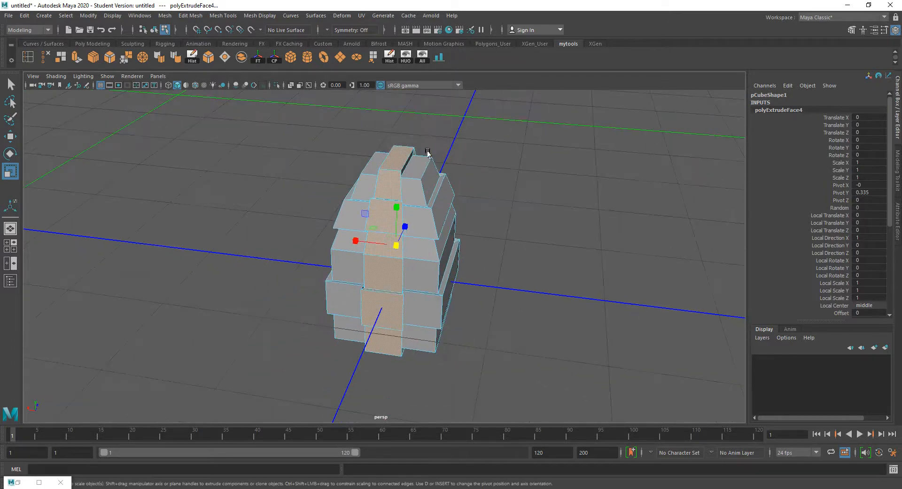
Step: Create a polygon cylinder and move it along X to about -2.303, clear of the cube model
click(50, 17)
mouse_move(88, 51)
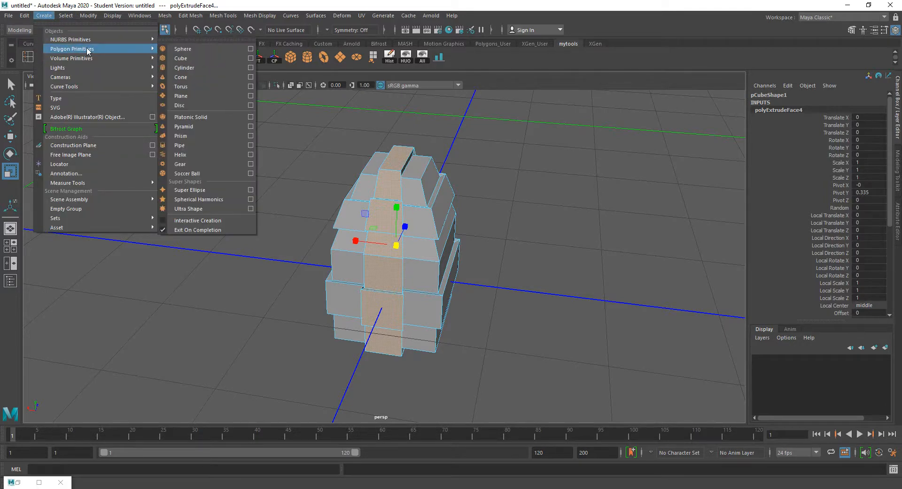
click(198, 67)
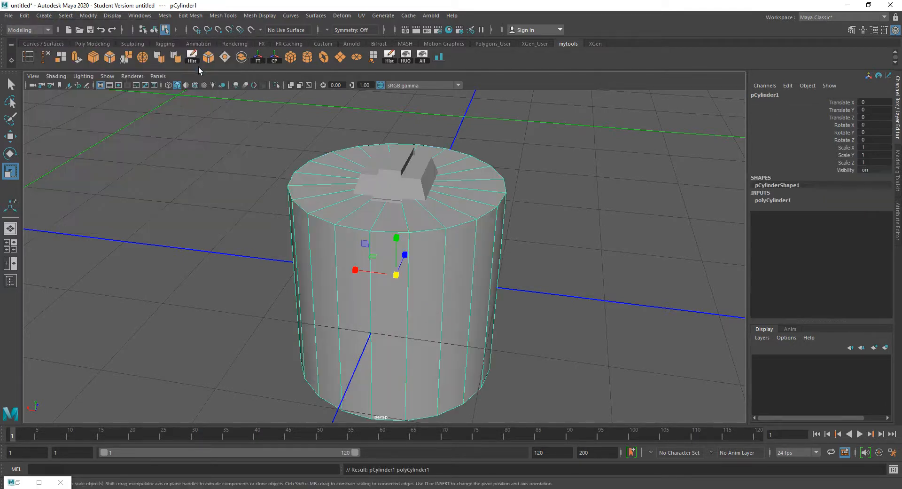
scroll(422, 170, down, 2)
key(w)
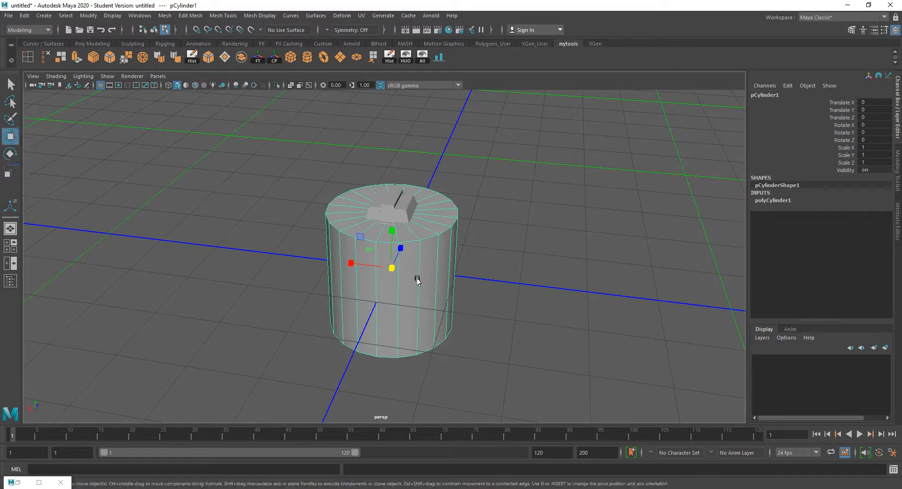
drag(350, 263, 482, 226)
Step: Raise the cylinder to about 0.685 in Y and scale it into a slim column of about 0.252 × 0.796 × 0.252
key(r)
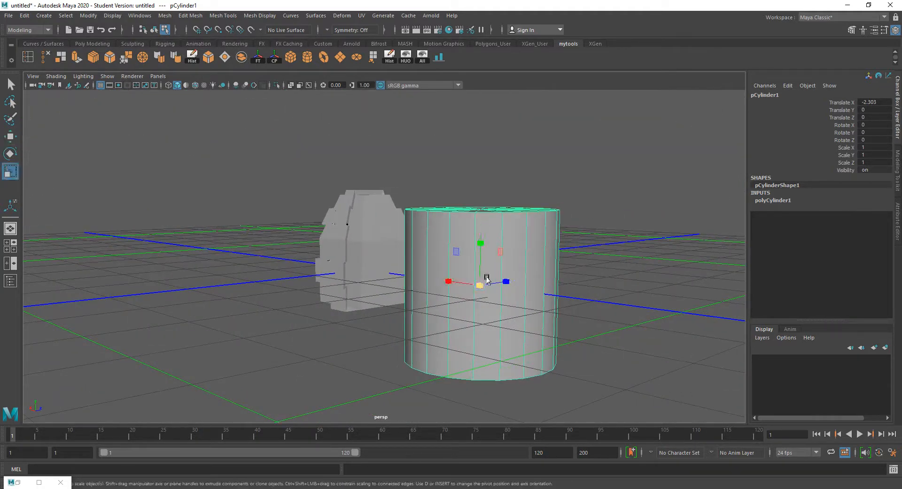
drag(480, 285, 413, 268)
key(w)
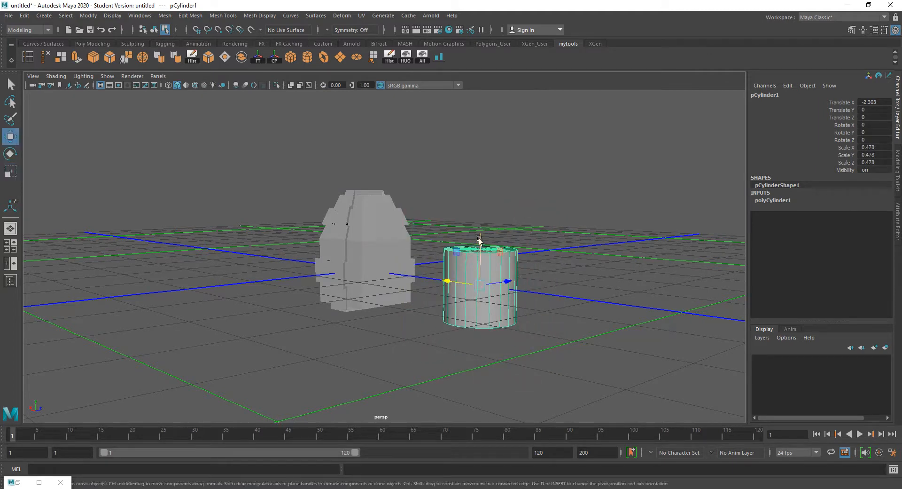
drag(477, 256, 483, 107)
key(r)
alt+drag(502, 145, 544, 197)
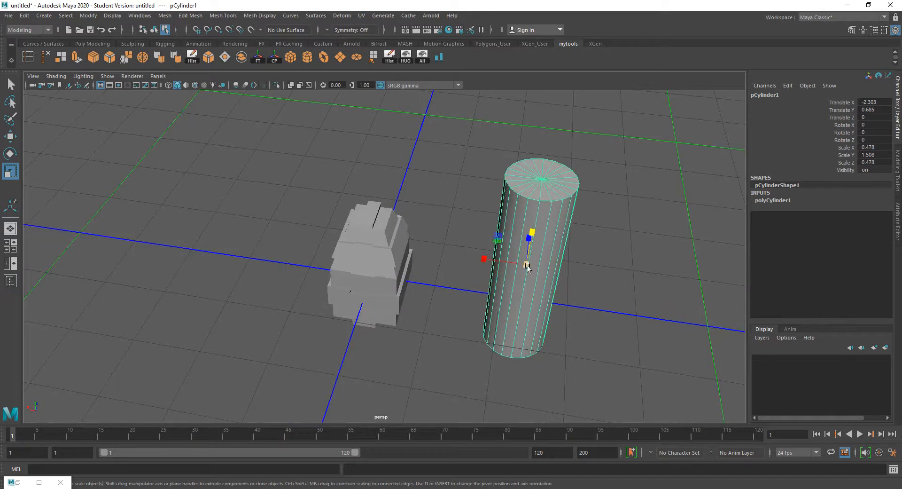
drag(526, 262, 472, 216)
scroll(438, 218, up, 5)
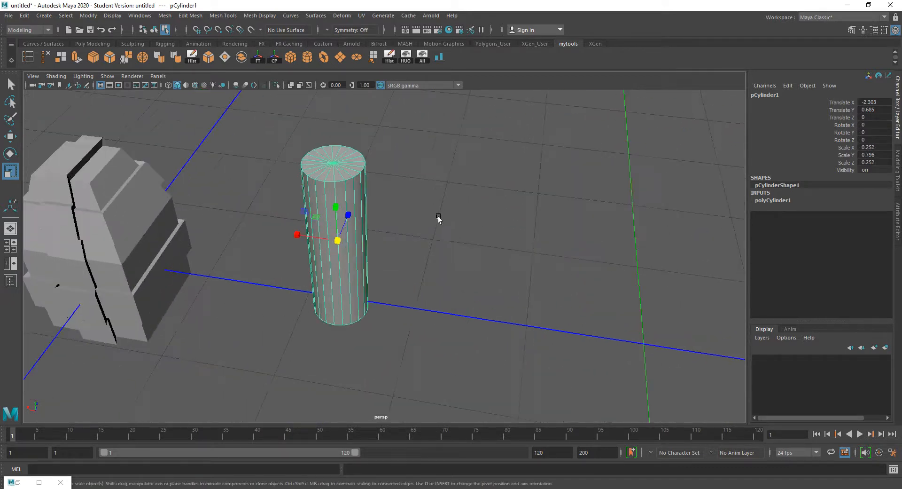
Step: Set the cylinder's Subdivisions Caps to 6 in its polyCylinder1 inputs
alt+drag(364, 188, 359, 229)
scroll(360, 229, up, 6)
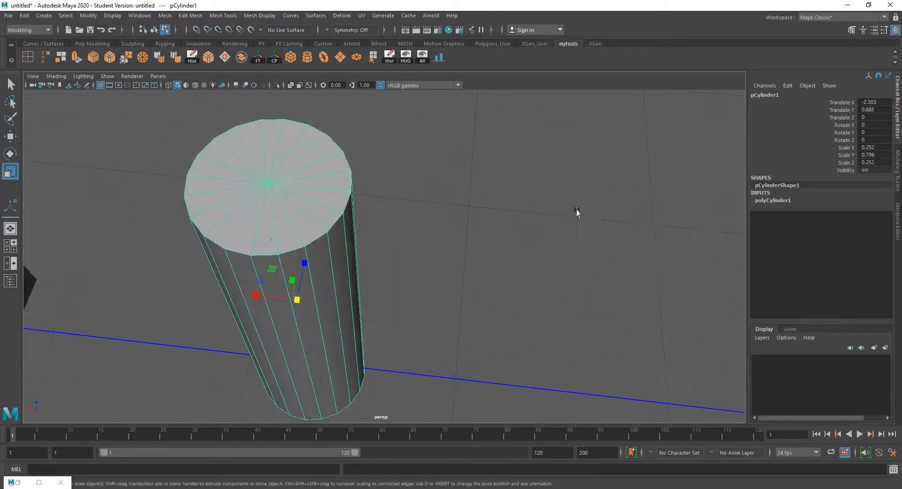
click(780, 201)
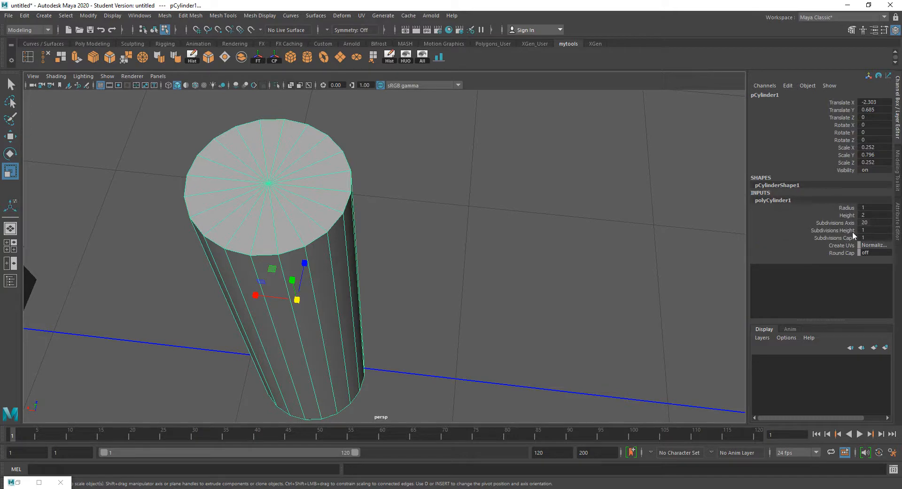
click(841, 238)
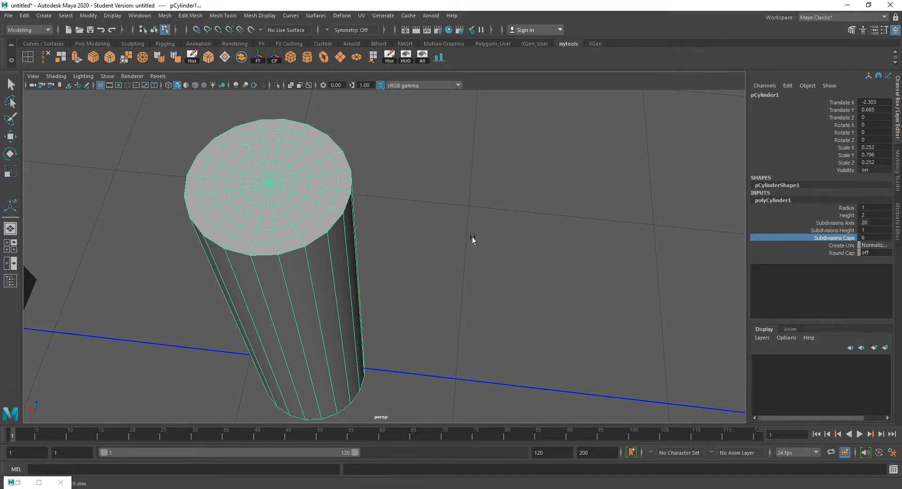
Step: Select the outermost ring of faces on the cylinder's top cap, extrude it, and move it slightly upward
alt+drag(473, 240, 508, 227)
scroll(506, 228, up, 4)
alt+middle_drag(543, 224, 515, 226)
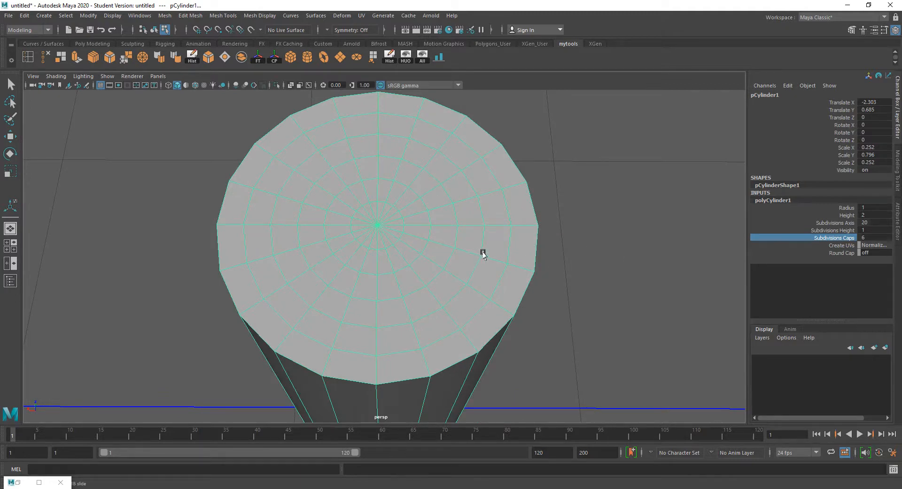
mouse_move(484, 254)
right_down()
mouse_move(494, 243)
mouse_move(494, 262)
right_up()
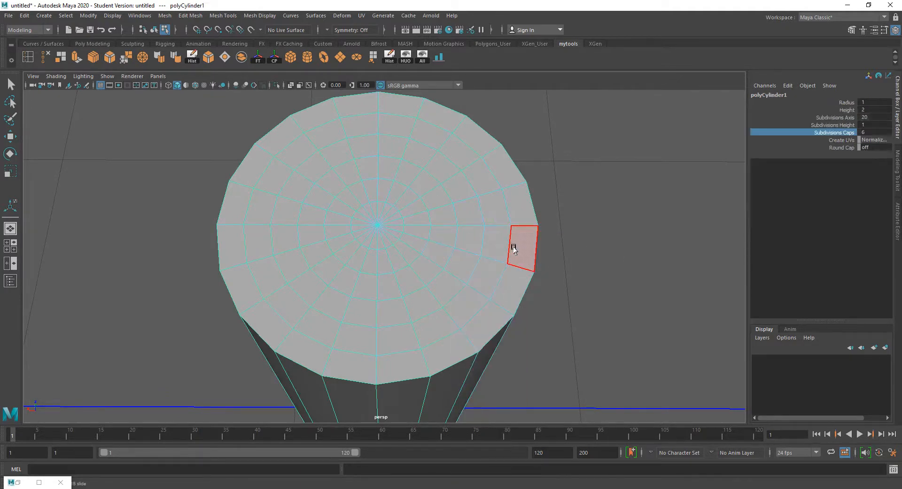
click(517, 256)
key(r)
double_click(509, 280)
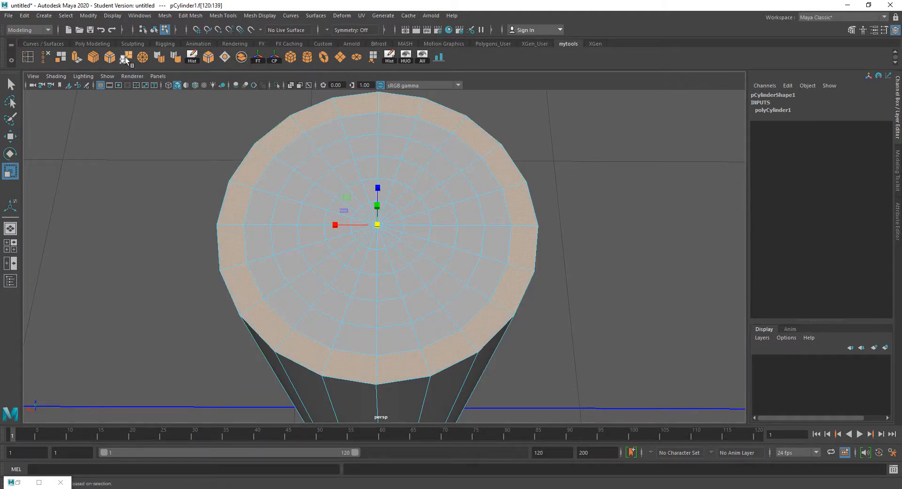
click(77, 58)
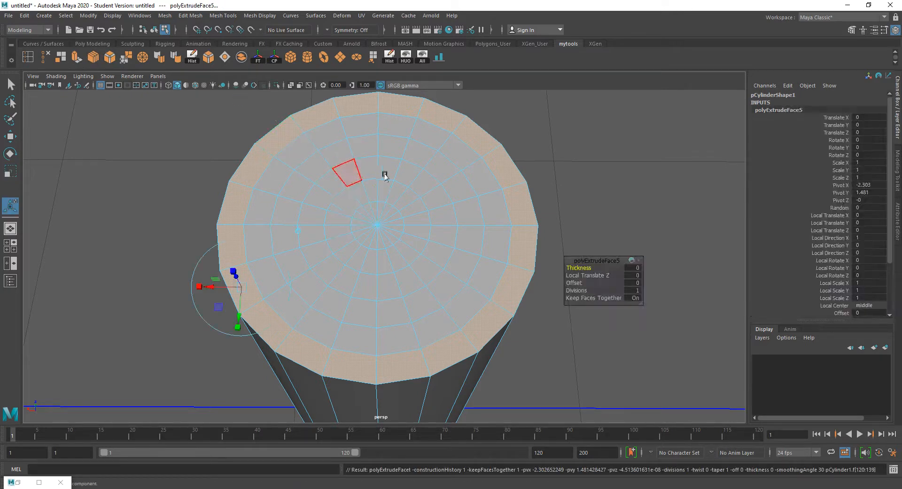
key(w)
alt+drag(385, 188, 416, 284)
drag(421, 184, 423, 175)
Step: Extrude the second ring of cap faces, just inside the raised rim, and lift it above the outer ring
double_click(341, 187)
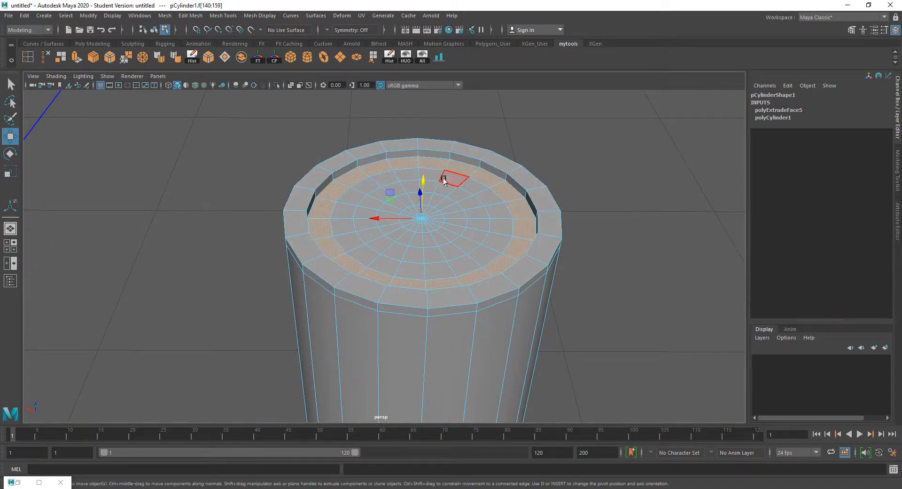
key(ctrl+e)
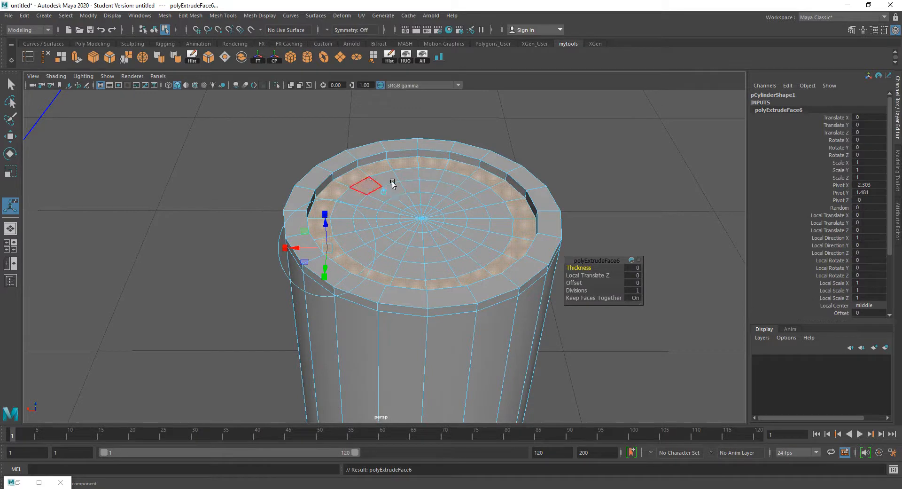
key(w)
drag(421, 184, 427, 213)
Step: Select the third ring of cap faces, extrude it, and raise it above the second ring
alt+middle_drag(427, 213, 415, 178)
scroll(415, 178, up, 3)
scroll(375, 178, up, 2)
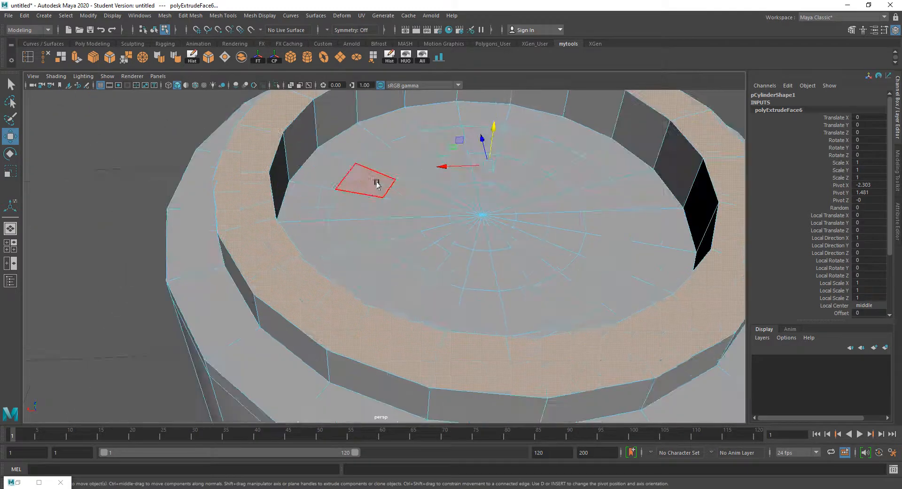
scroll(374, 182, down, 2)
click(375, 181)
shift+click(388, 172)
shift+double_click(388, 173)
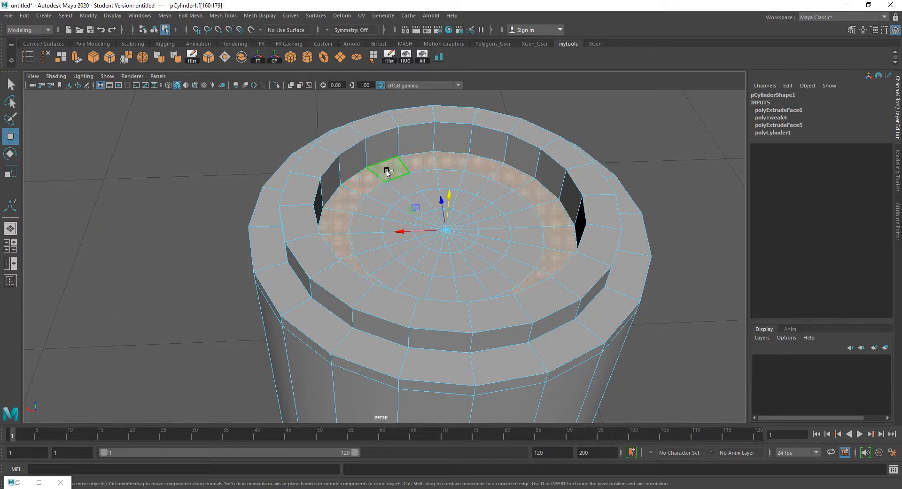
key(ctrl+e)
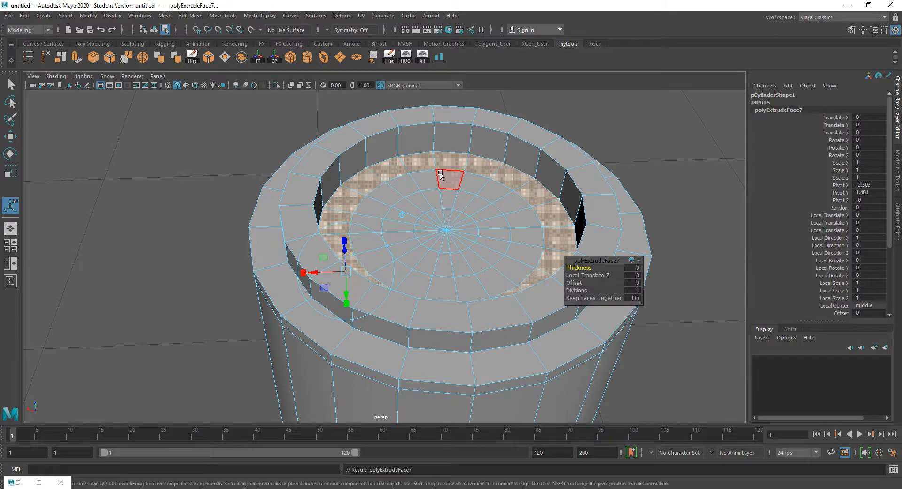
key(w)
drag(448, 195, 441, 124)
alt+middle_drag(441, 159, 425, 166)
scroll(413, 174, up, 3)
click(399, 160)
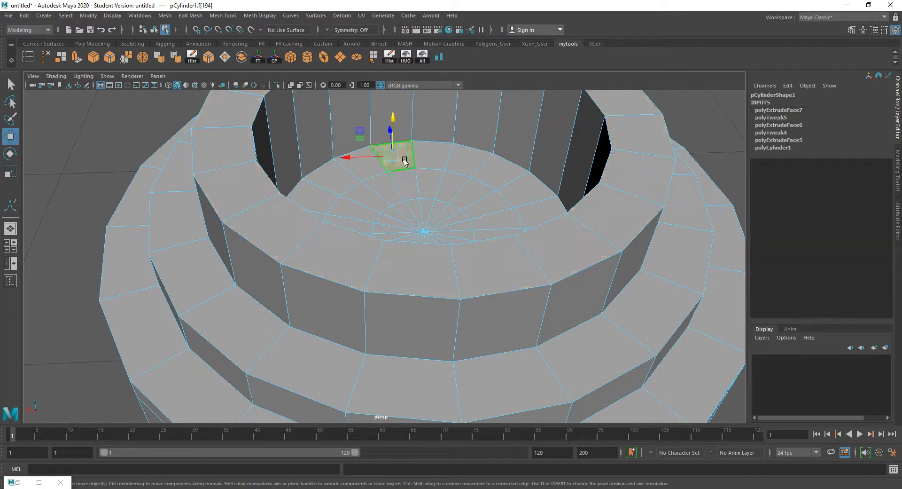
key(Caps_Lock)
click(459, 163)
double_click(460, 162)
Step: Select the fourth ring of cap faces inside the recess, extrude it, and raise it above the third ring
click(460, 163)
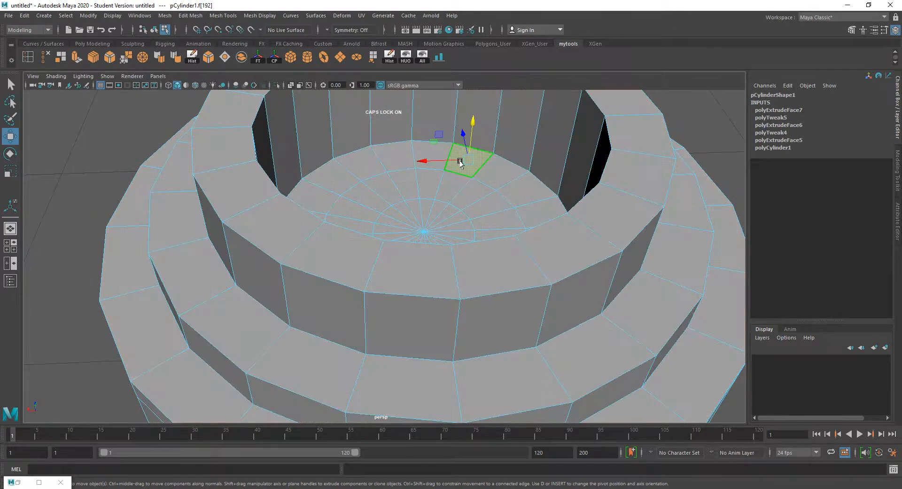
scroll(461, 159, up, 5)
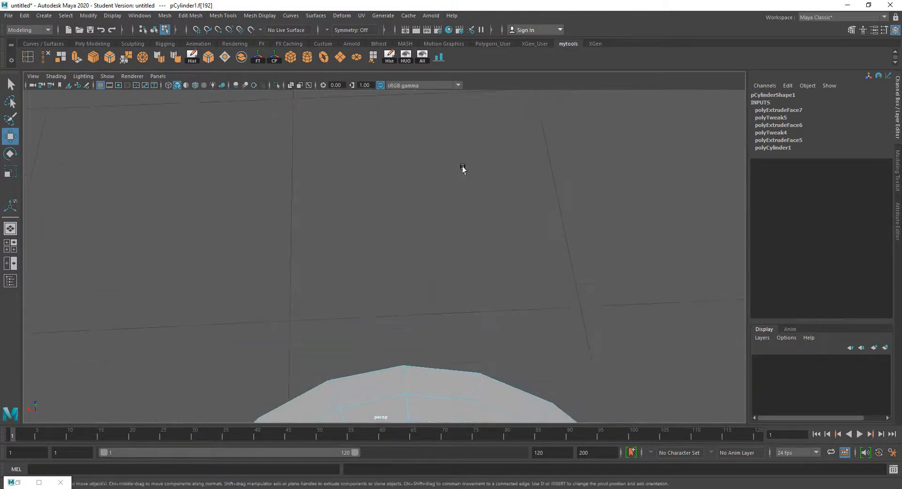
scroll(458, 131, down, 8)
scroll(455, 174, up, 8)
scroll(456, 162, down, 5)
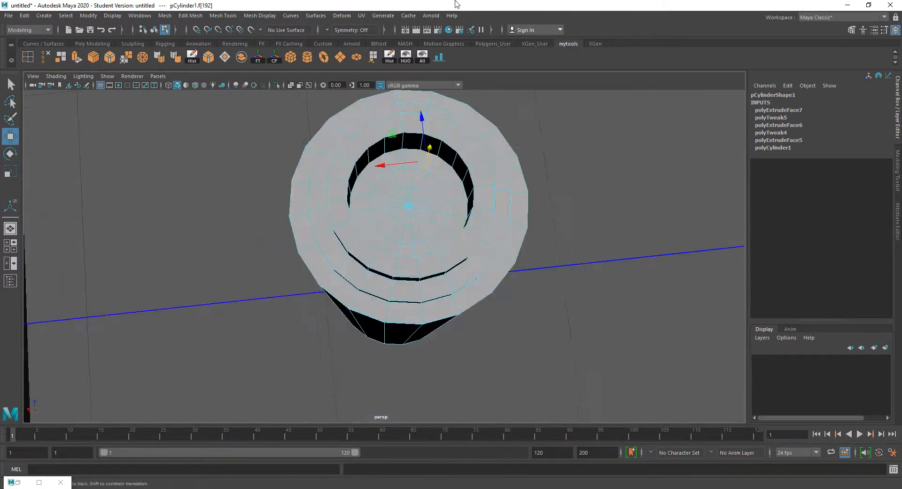
scroll(453, 141, up, 5)
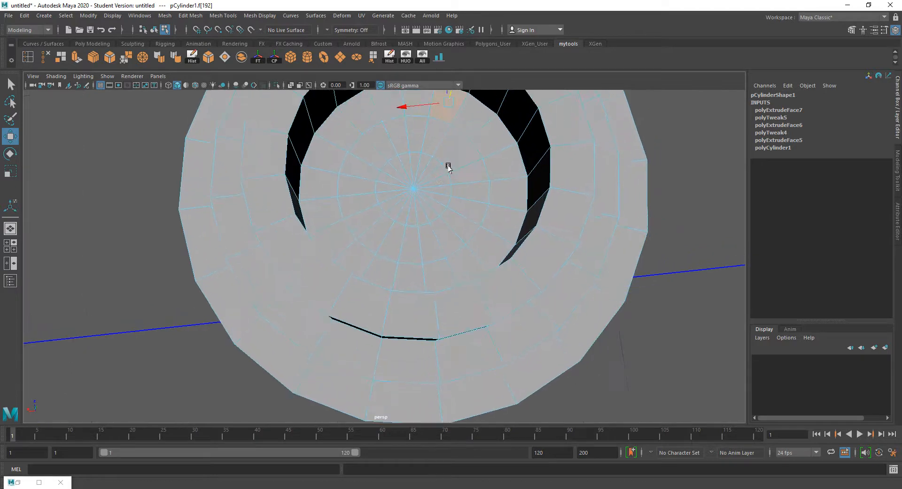
double_click(467, 116)
alt+drag(459, 148, 449, 112)
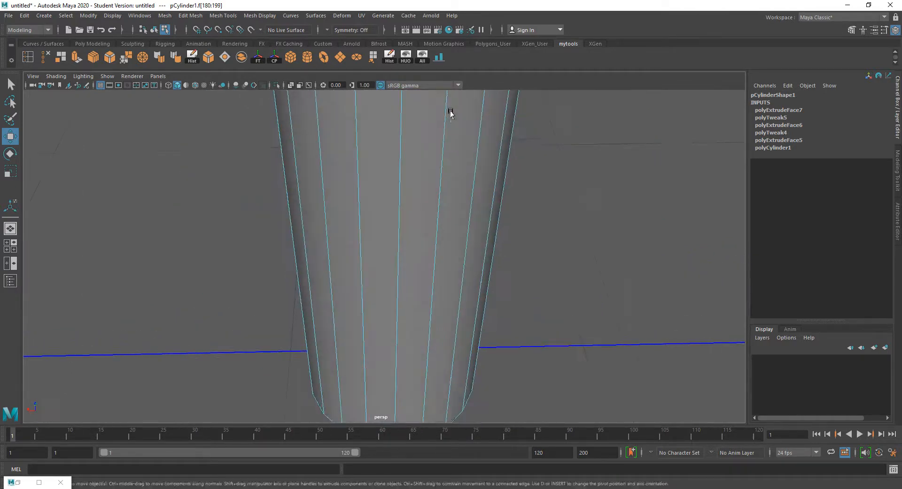
alt+middle_drag(450, 113, 454, 409)
alt+middle_drag(433, 142, 419, 213)
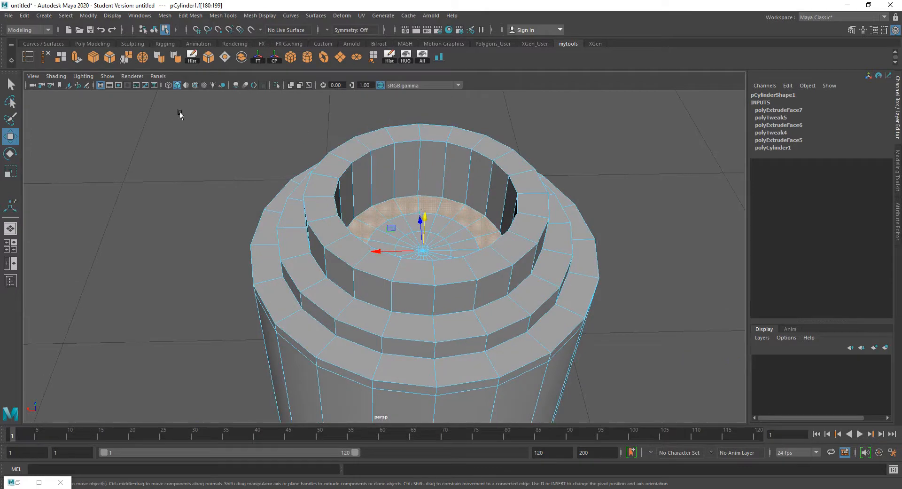
key(ctrl+e)
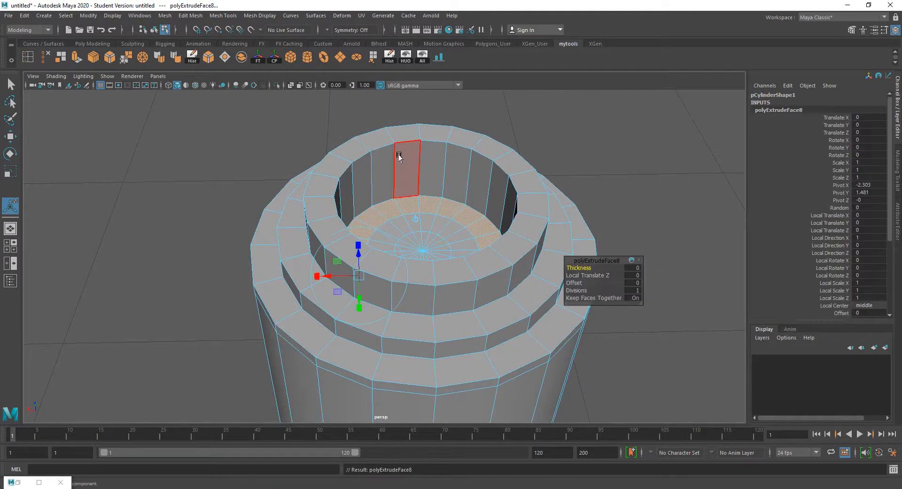
key(w)
drag(423, 216, 415, 105)
Step: Select the fifth ring of cap faces around the center disc, extrude it, and raise it above the fourth ring
scroll(416, 105, up, 6)
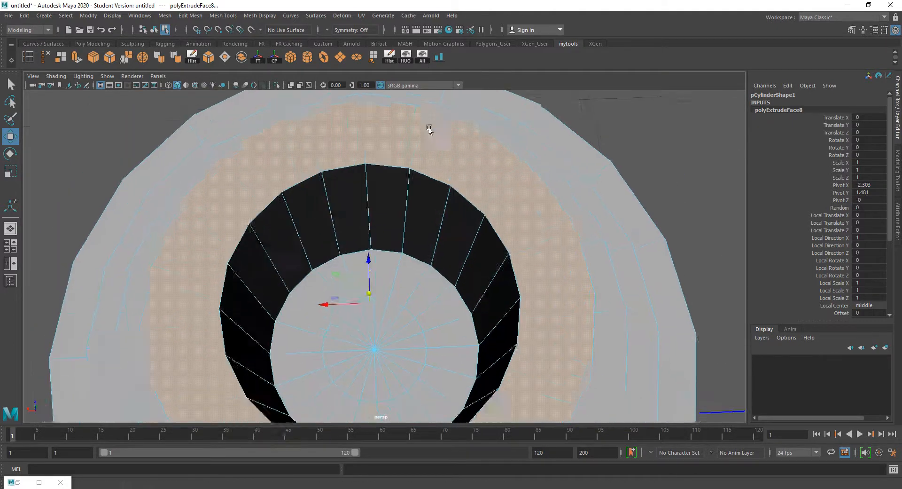
click(427, 256)
double_click(449, 284)
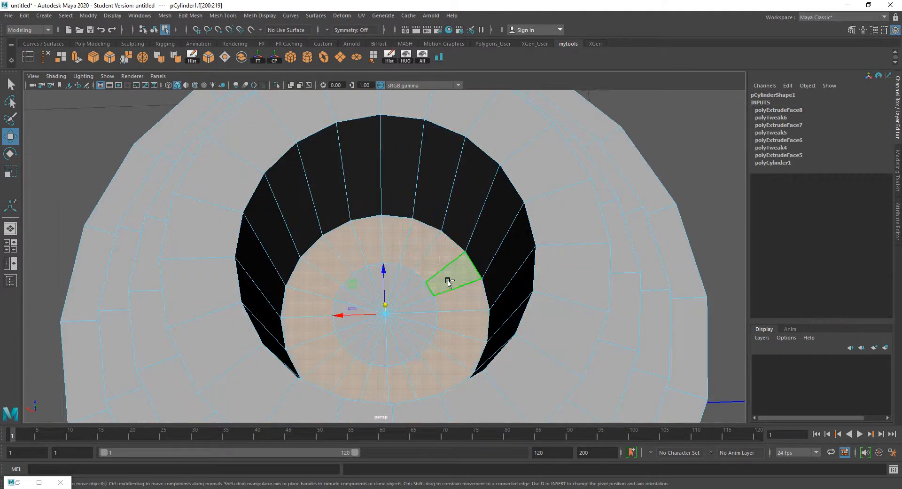
scroll(447, 282, down, 5)
key(ctrl+e)
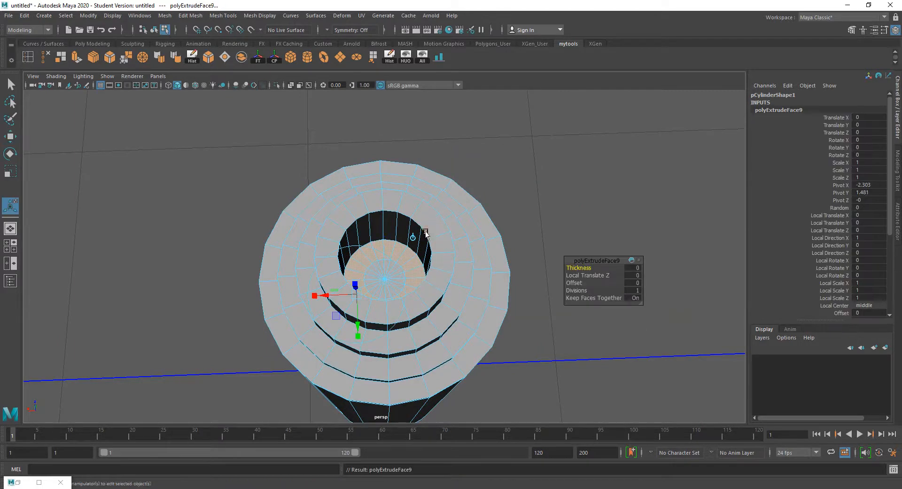
key(w)
alt+drag(406, 207, 447, 205)
alt+middle_drag(446, 205, 419, 141)
scroll(419, 141, up, 7)
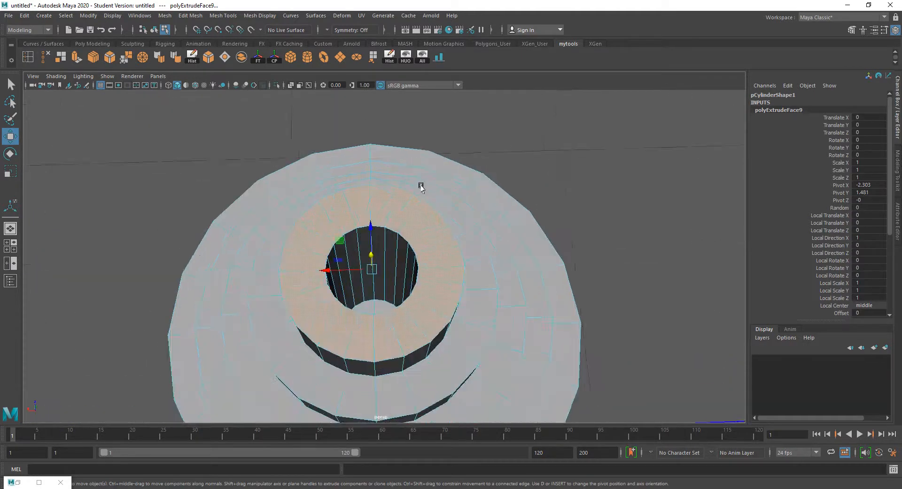
alt+drag(387, 267, 389, 276)
alt+middle_drag(389, 276, 399, 181)
scroll(399, 180, up, 10)
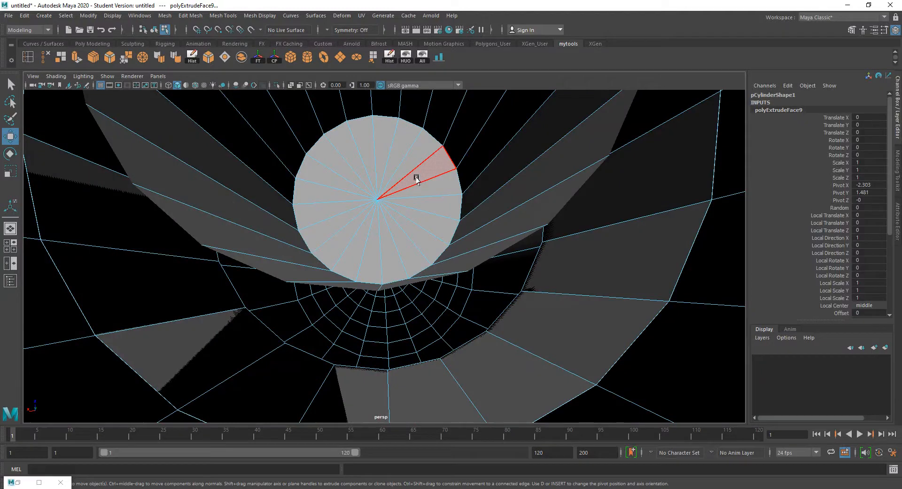
click(417, 178)
shift+click(421, 185)
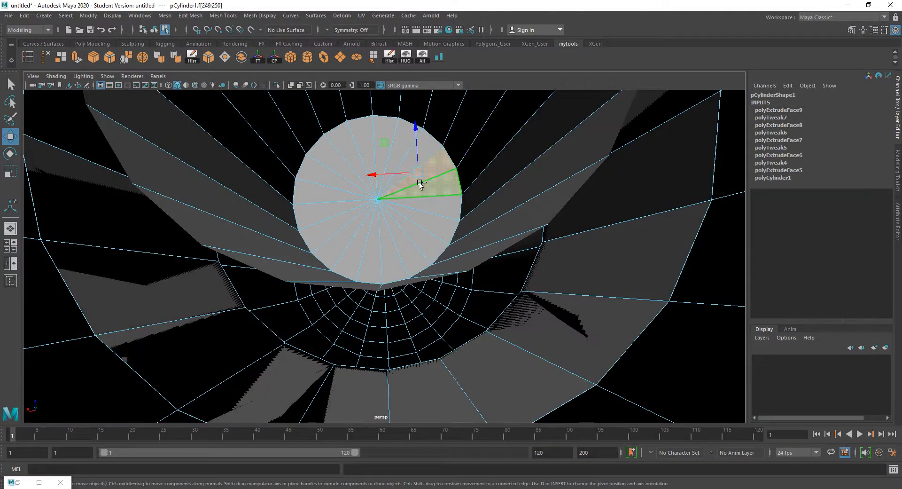
scroll(421, 186, down, 10)
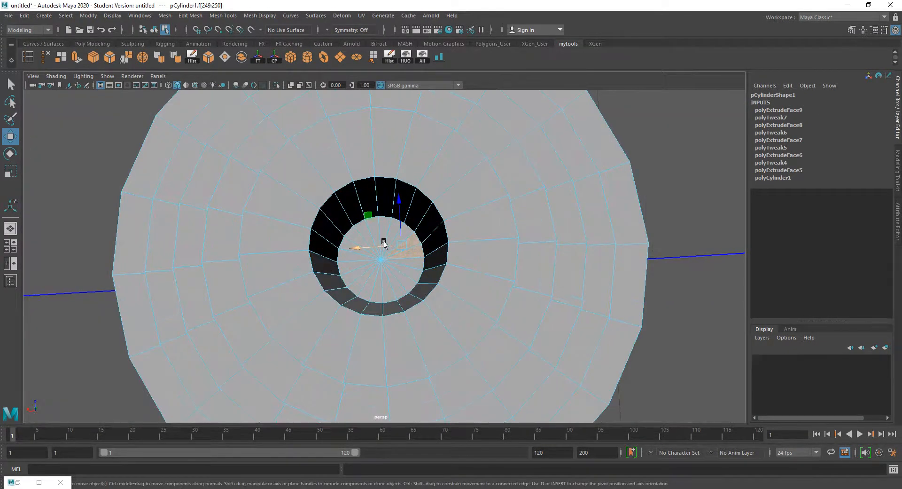
key(q)
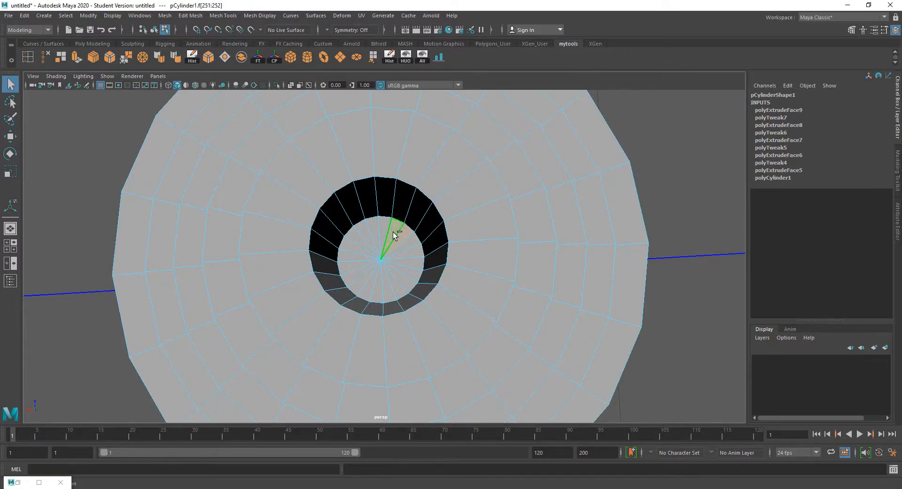
scroll(394, 236, up, 3)
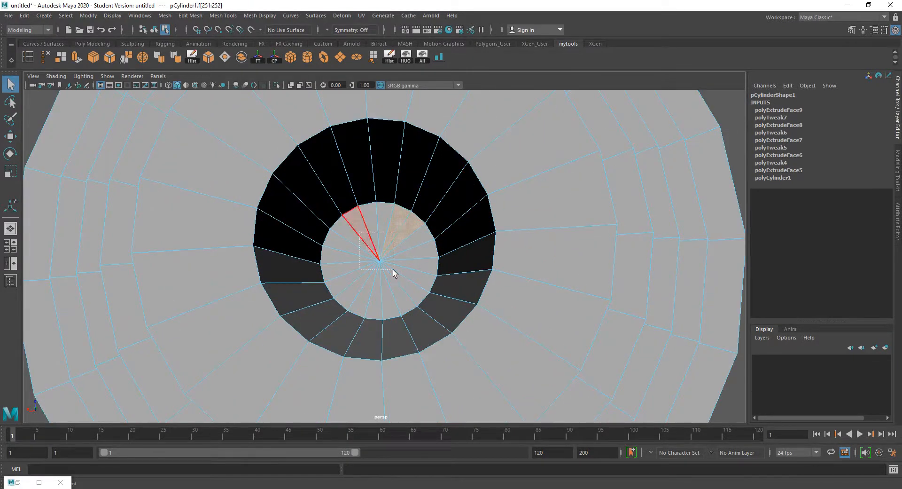
drag(393, 269, 382, 91)
scroll(396, 271, down, 10)
scroll(399, 240, up, 2)
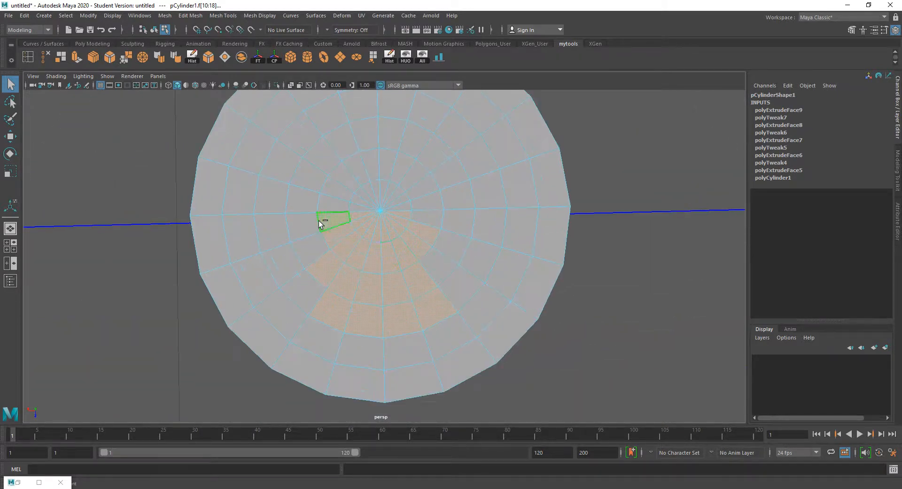
ctrl+drag(476, 342, 477, 343)
alt+drag(472, 240, 504, 383)
scroll(358, 266, up, 5)
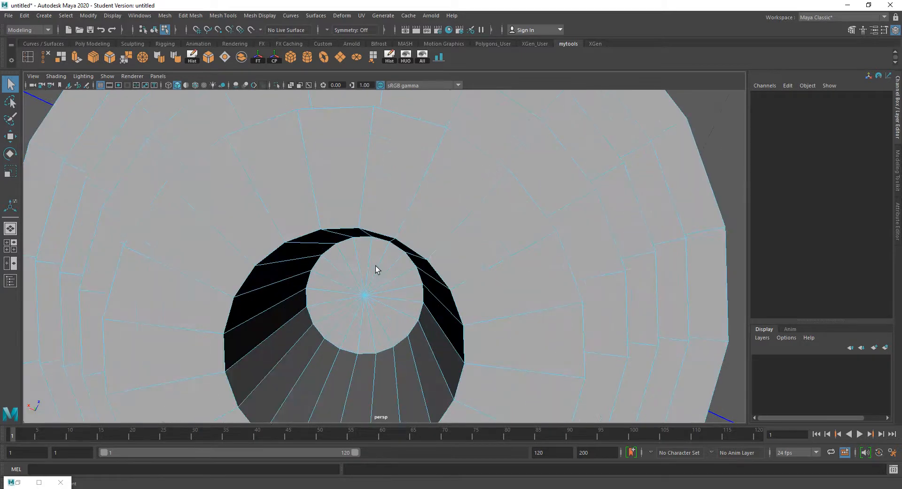
Step: Select the first adjoining wedge faces, covering more than half of the center disc at the bottom of the cylinder cap's hole
alt+drag(375, 268, 399, 252)
scroll(399, 252, up, 3)
right_drag(382, 260, 376, 225)
click(379, 253)
scroll(377, 254, down, 7)
scroll(378, 254, up, 4)
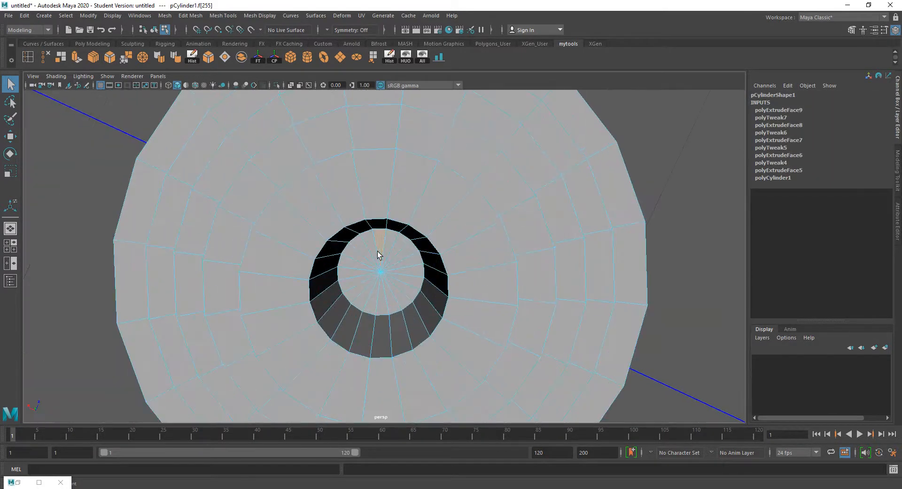
scroll(389, 253, up, 3)
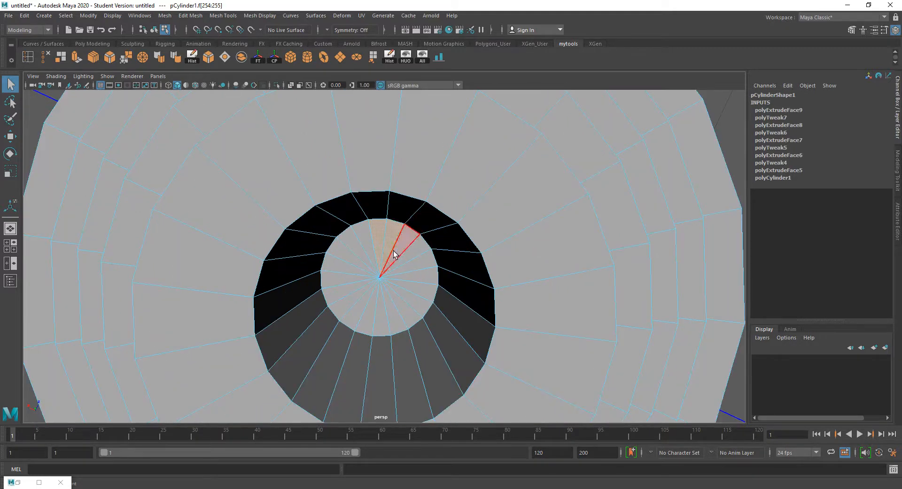
shift+click(395, 252)
shift+click(405, 256)
shift+click(412, 264)
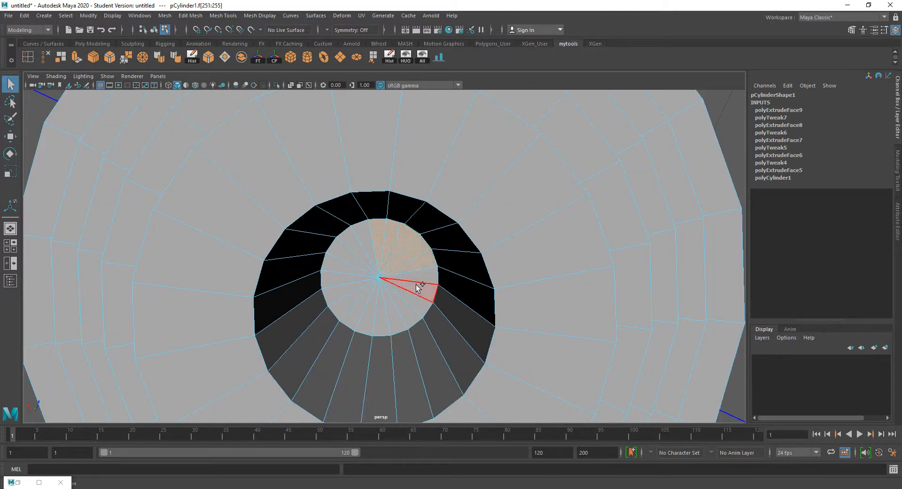
shift+click(420, 281)
shift+click(417, 298)
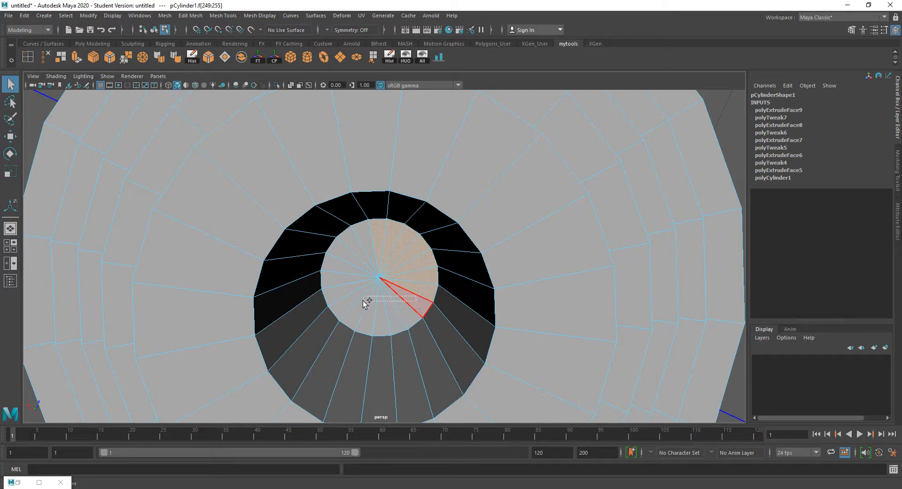
shift+drag(364, 301, 364, 301)
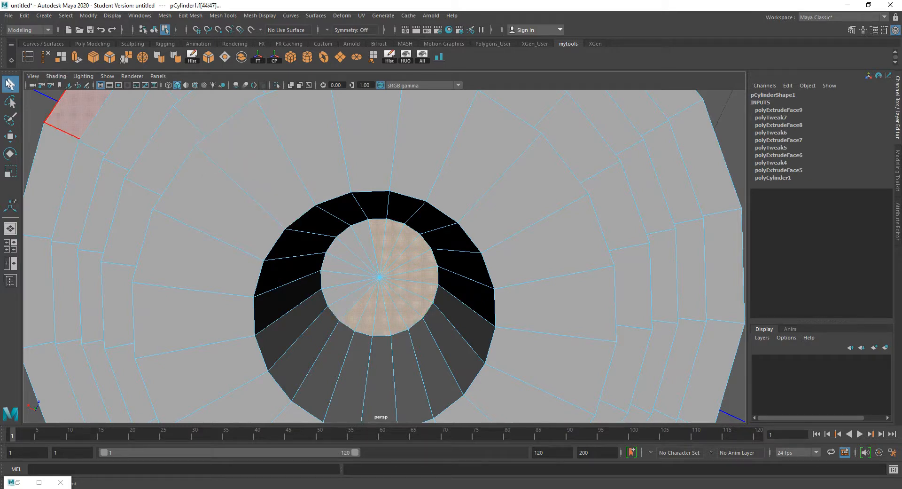
Step: Check the Select tool's settings and add the remaining wedge faces of the center disc to the selection
double_click(7, 80)
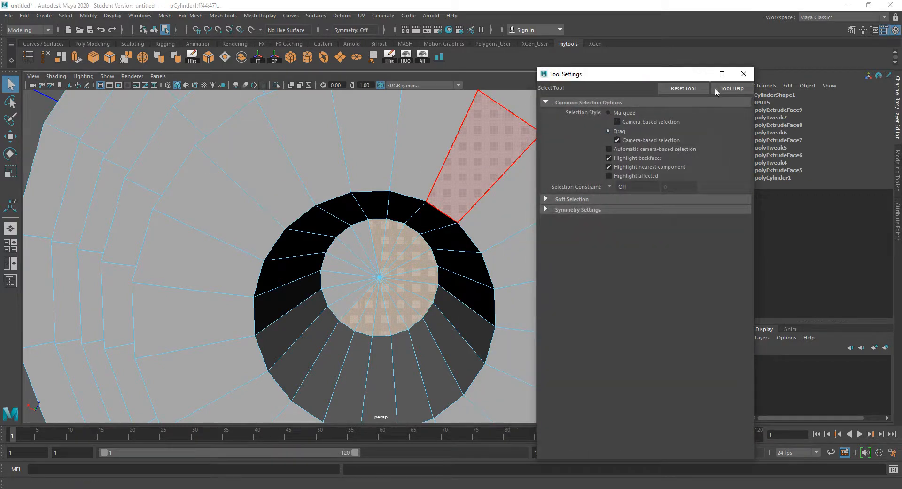
click(701, 74)
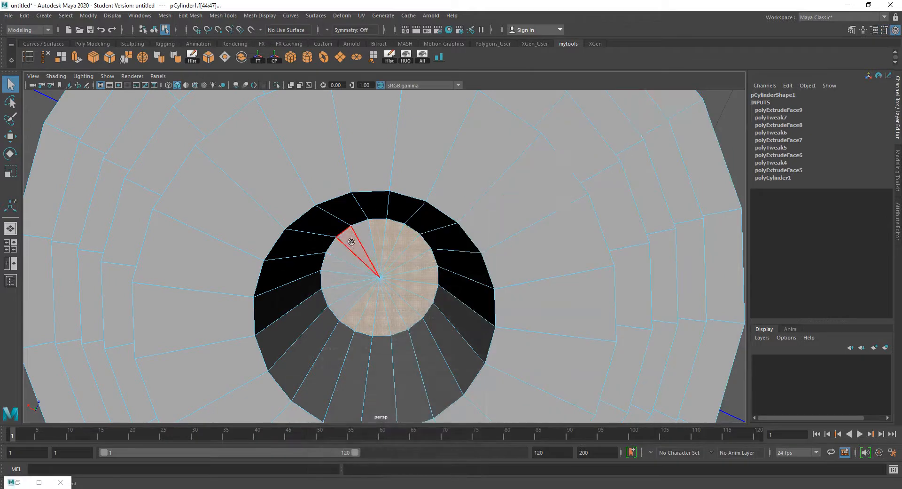
mouse_move(370, 300)
shift+mouse_down()
mouse_move(354, 248)
mouse_move(368, 237)
mouse_move(422, 240)
mouse_move(447, 195)
mouse_move(444, 115)
mouse_move(461, 266)
mouse_move(449, 231)
mouse_move(454, 289)
shift+mouse_up()
scroll(442, 115, down, 5)
scroll(454, 284, up, 3)
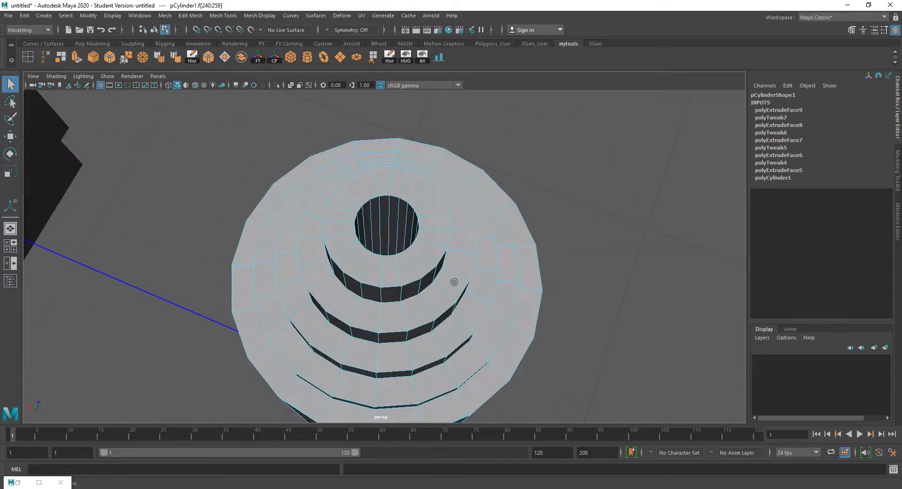
Step: Extrude the center disc faces and raise them above the fifth ring to form the cylinder's tip
key(ctrl+e)
alt+drag(414, 235, 458, 215)
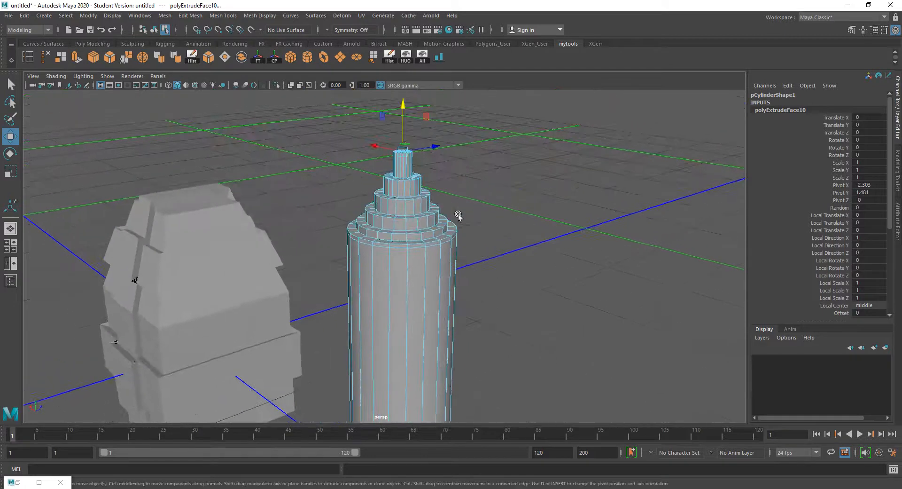
scroll(458, 215, down, 4)
alt+middle_drag(449, 230, 457, 178)
key(q)
scroll(417, 222, up, 1)
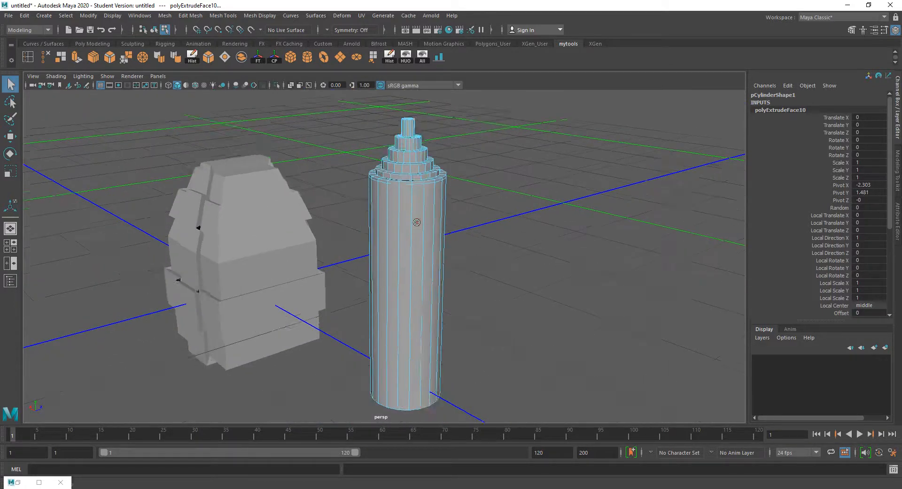
Step: Review the Select tool's selection style and camera-based selection options, leaving them as they are
scroll(417, 222, up, 2)
double_click(17, 85)
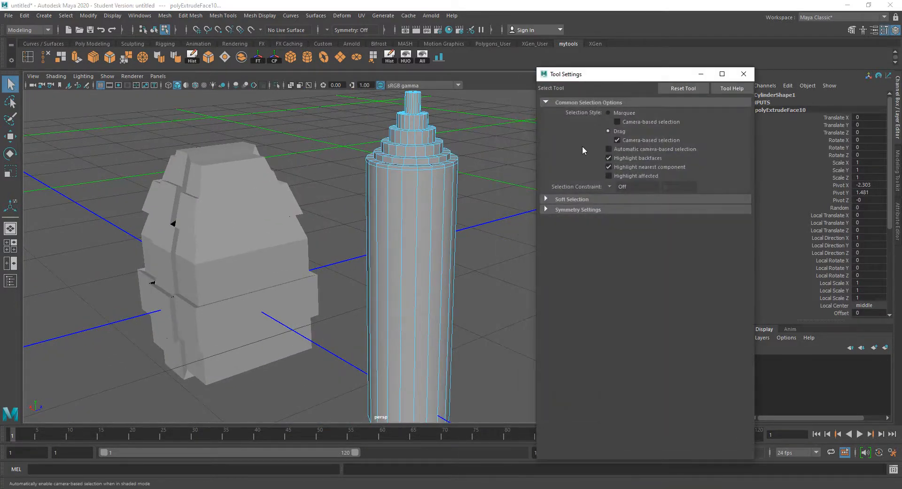
click(744, 73)
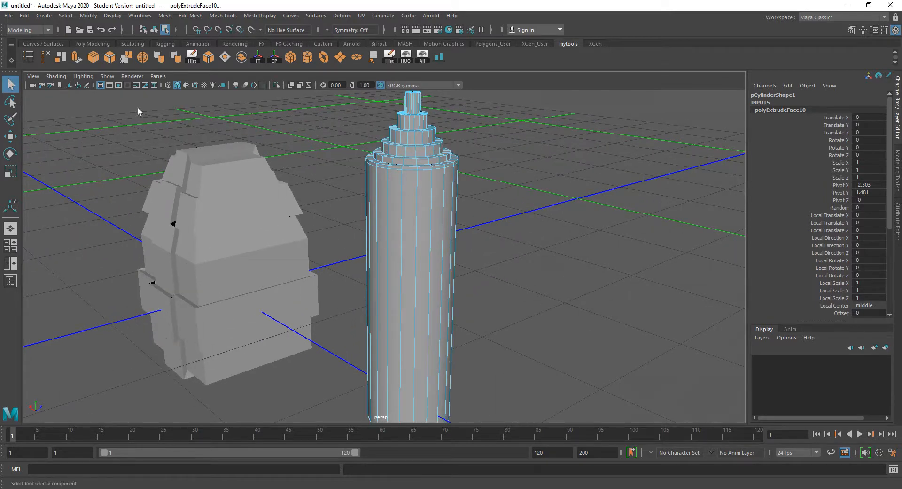
Step: Insert two evenly spaced edge loops around the cylinder's tall body with the Insert Edge Loop tool
click(40, 60)
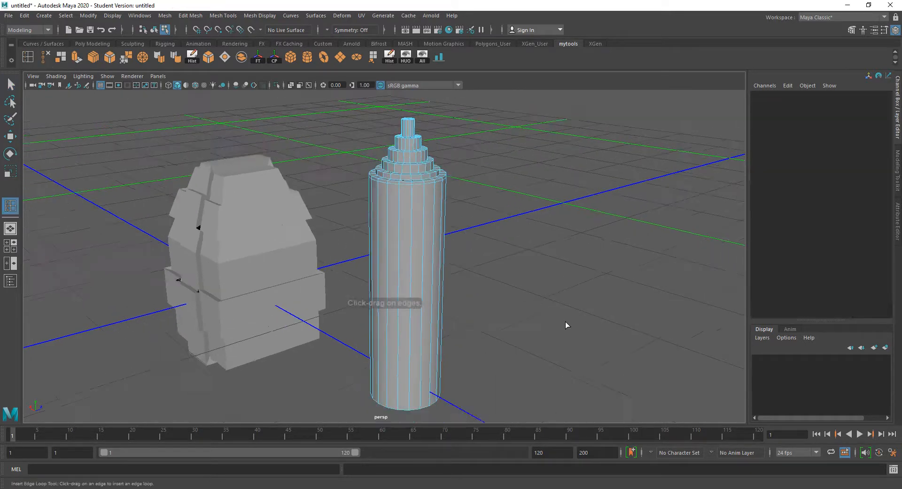
click(417, 301)
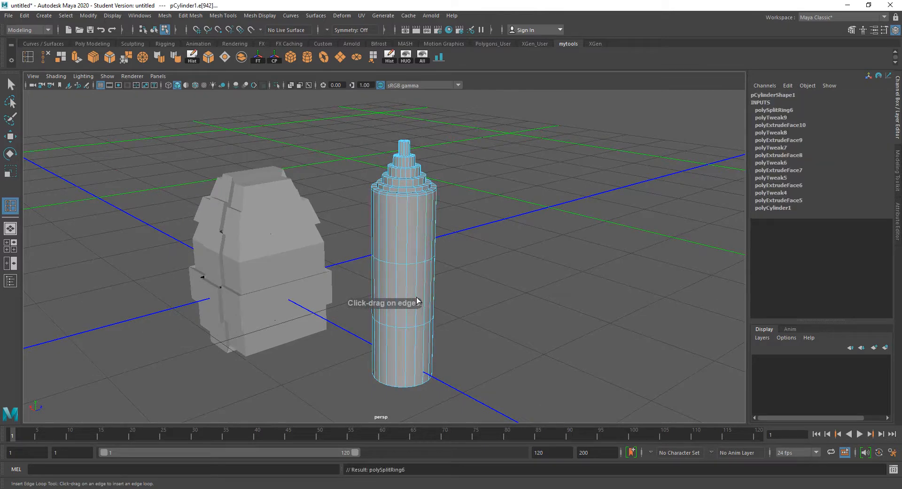
scroll(430, 291, up, 2)
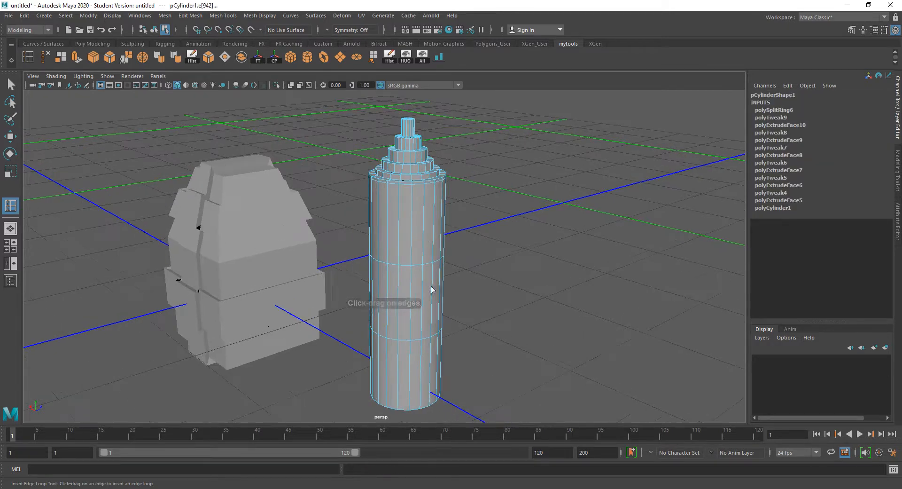
click(427, 208)
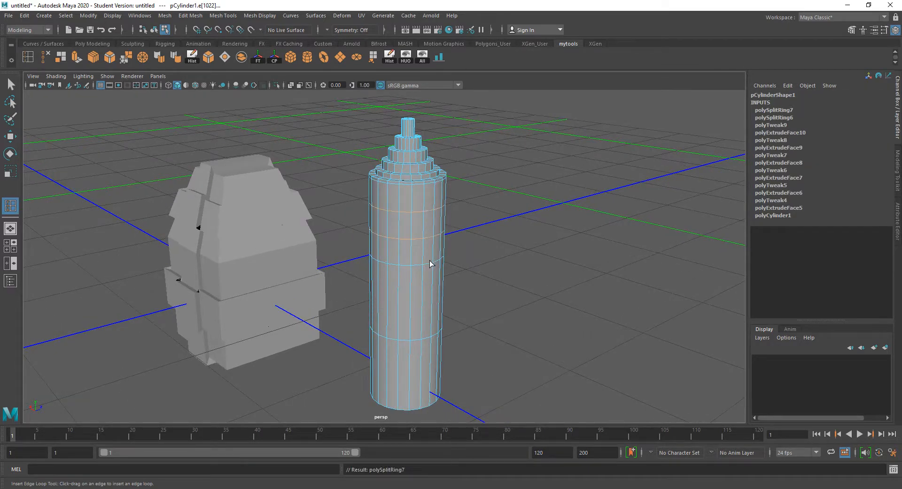
key(ctrl+z)
key(ctrl+z)
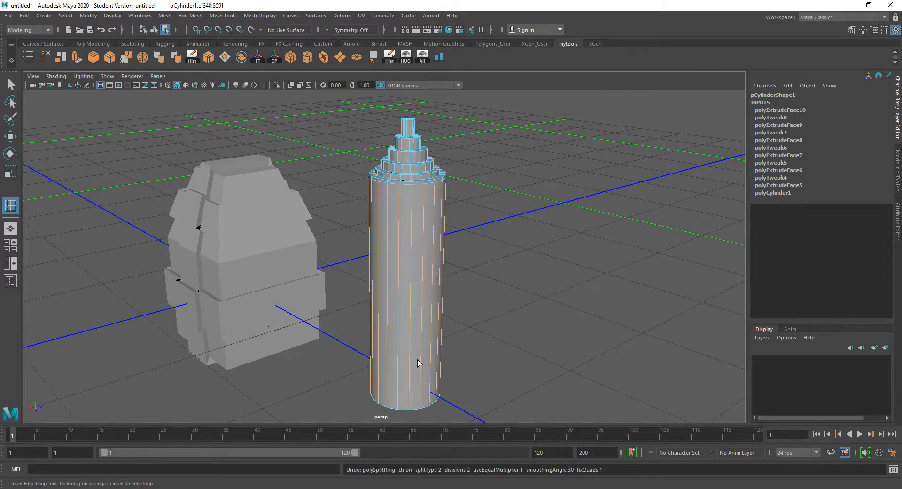
click(407, 374)
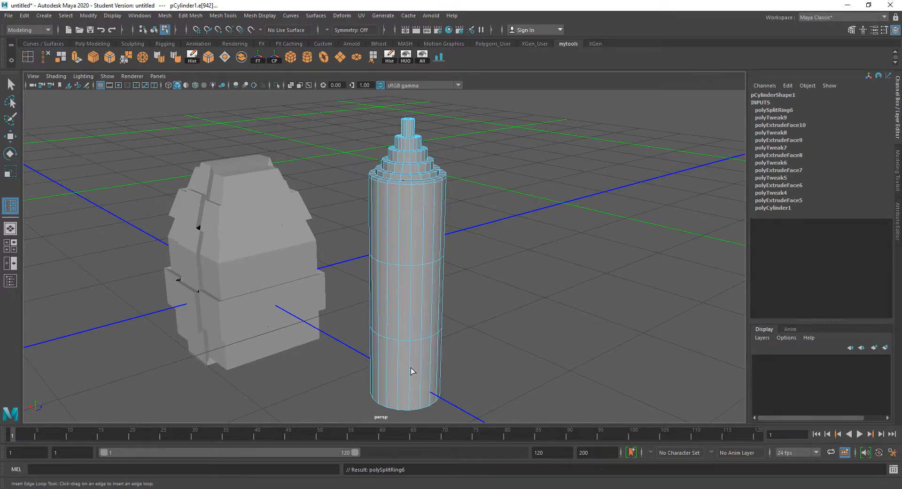
key(q)
Step: Select the full ring of faces between the two edge loops in the middle of the cylinder's body
right_drag(425, 303, 429, 278)
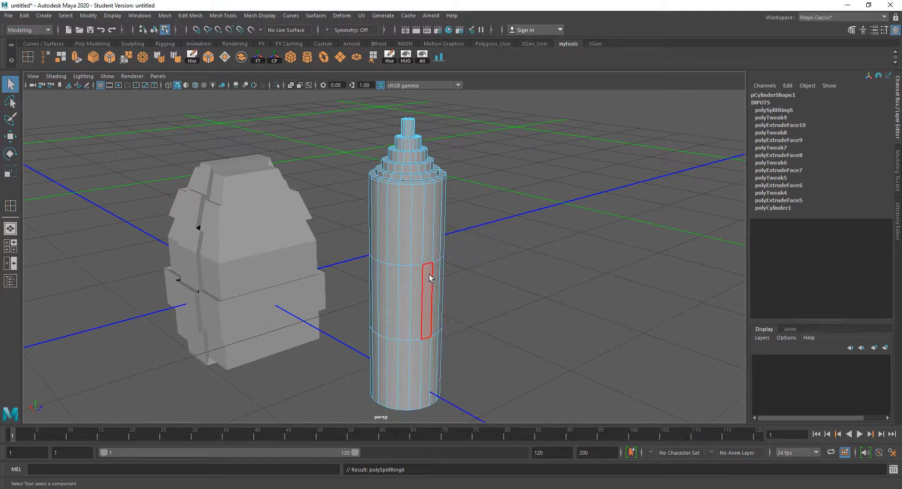
click(431, 281)
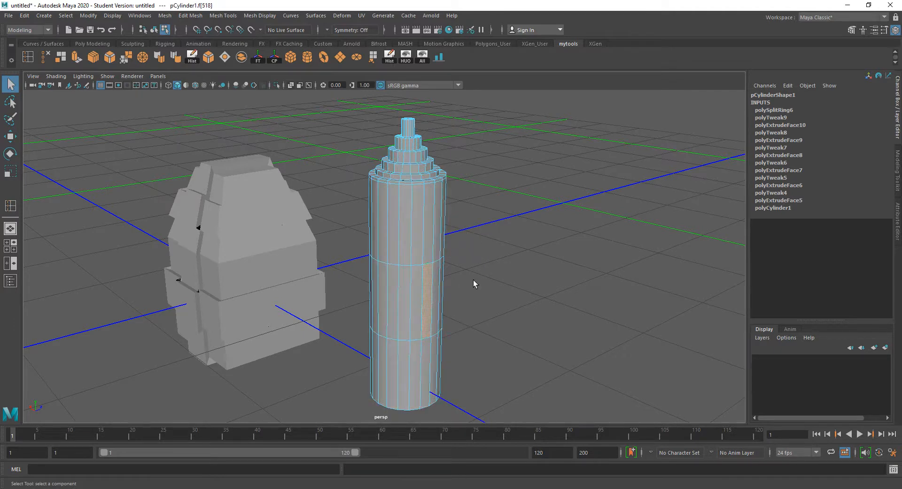
alt+drag(476, 279, 407, 258)
alt+right_drag(407, 258, 437, 250)
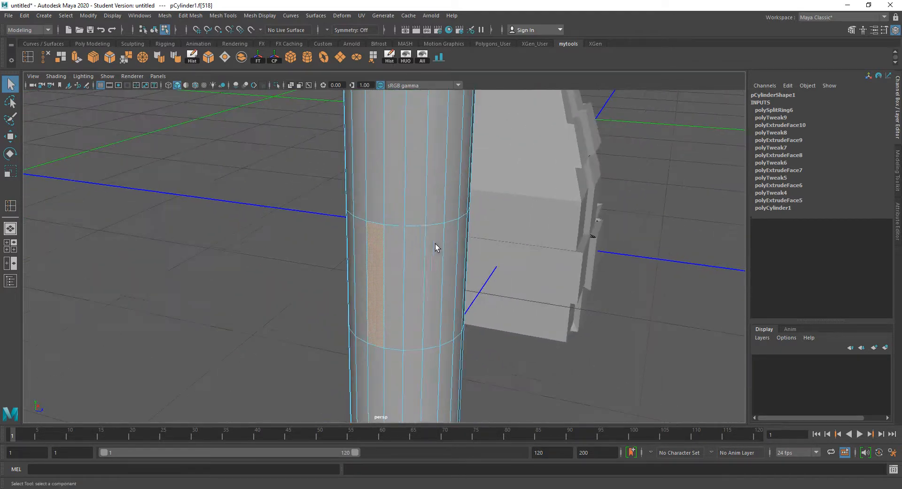
key(super)
key(super)
shift+double_click(421, 293)
scroll(421, 292, down, 5)
alt+drag(428, 291, 620, 291)
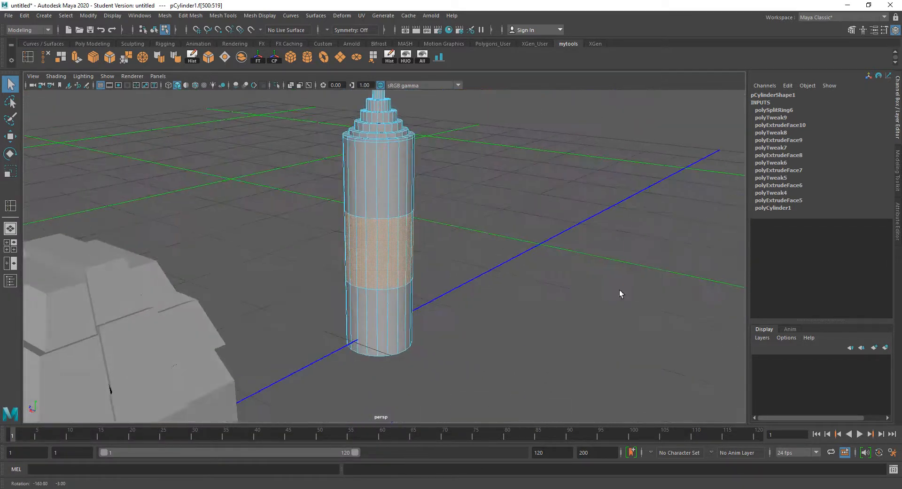
scroll(476, 290, up, 3)
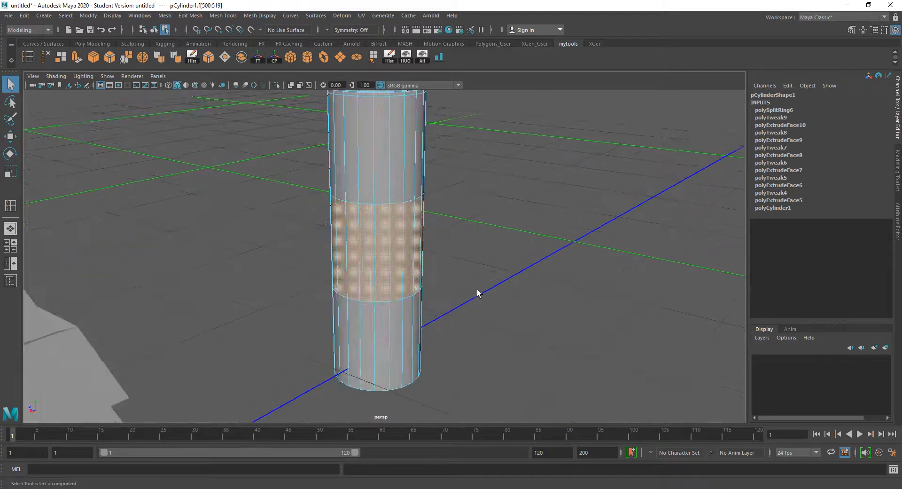
Step: Try extracting the middle band of faces into a separate mesh and scaling the pieces to 1.015
click(62, 56)
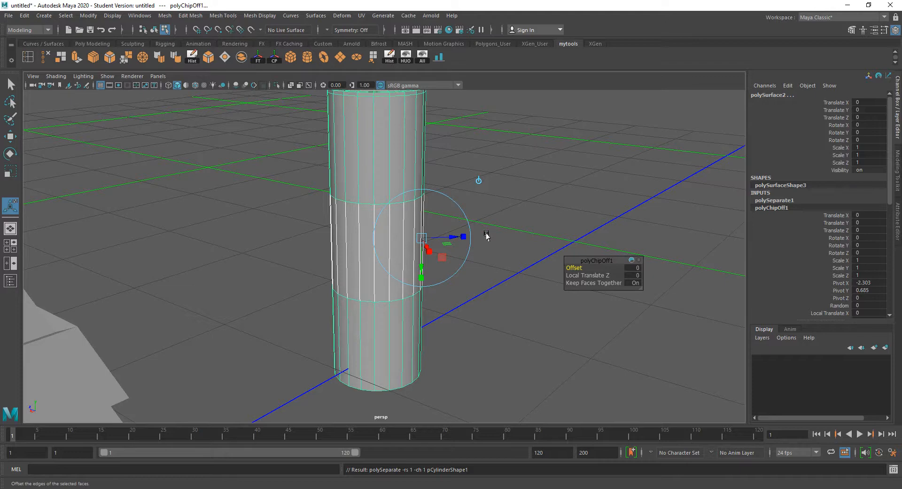
key(r)
drag(372, 239, 377, 241)
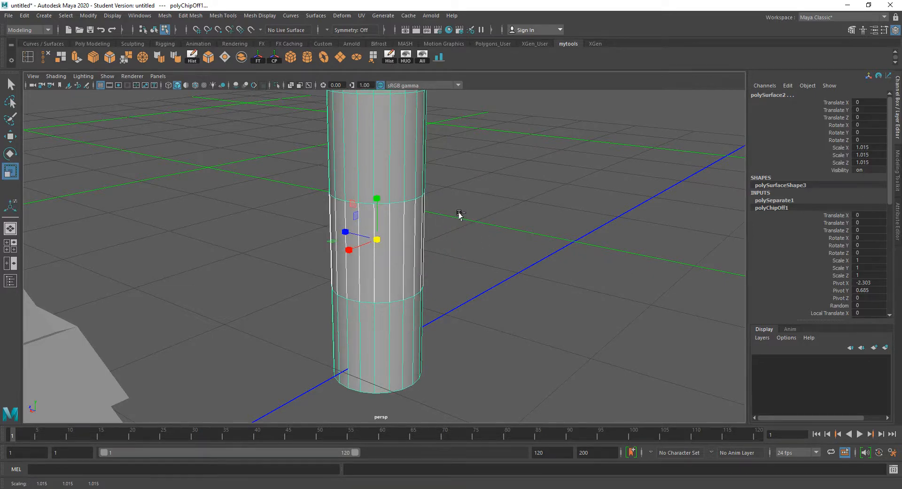
key(ctrl+z)
key(ctrl+z)
key(ctrl+z)
key(ctrl+z)
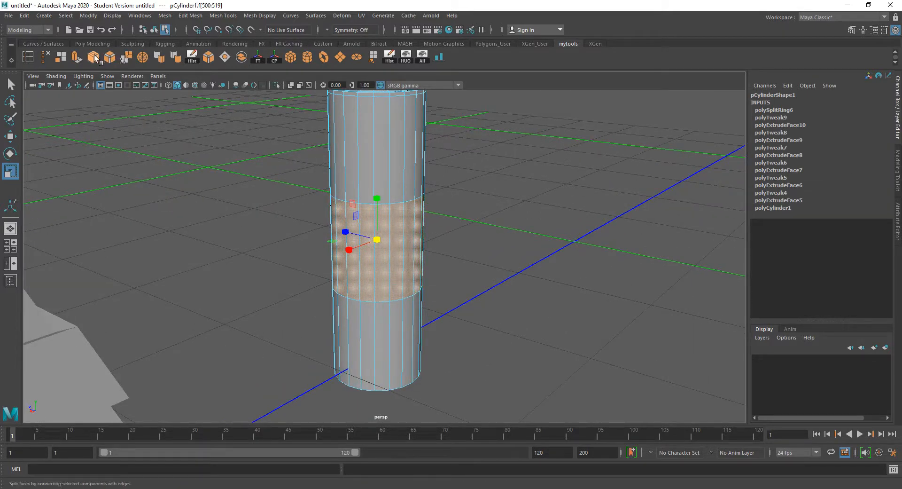
Step: Extrude the middle ring of faces on the cylinder's body and scale it outward into a raised collar
click(77, 58)
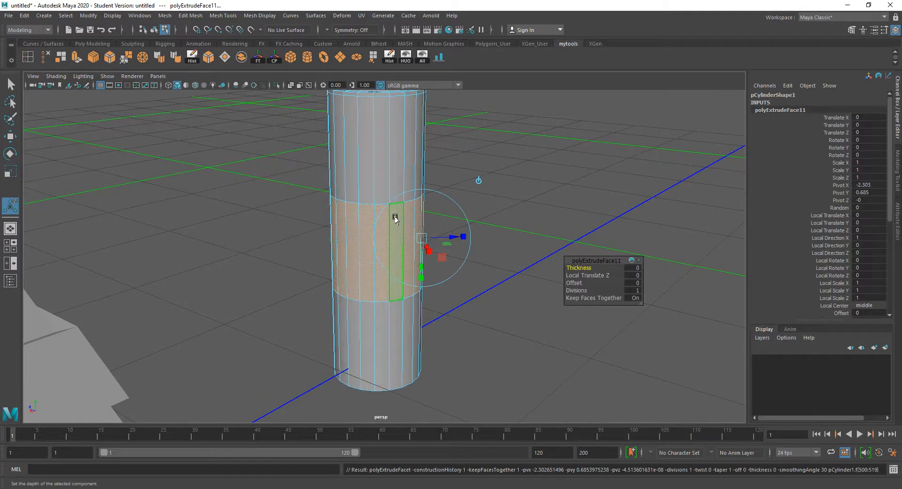
key(ctrl+e)
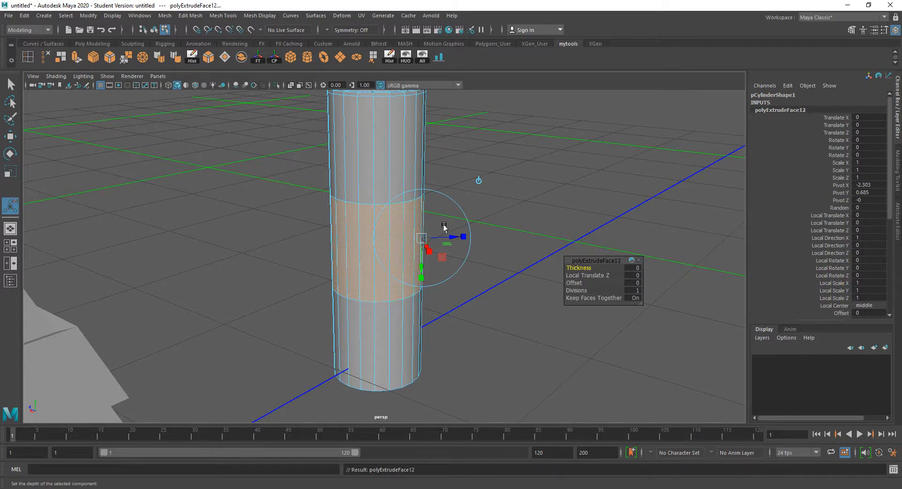
alt+drag(459, 235, 425, 253)
key(r)
alt+middle_drag(435, 248, 429, 240)
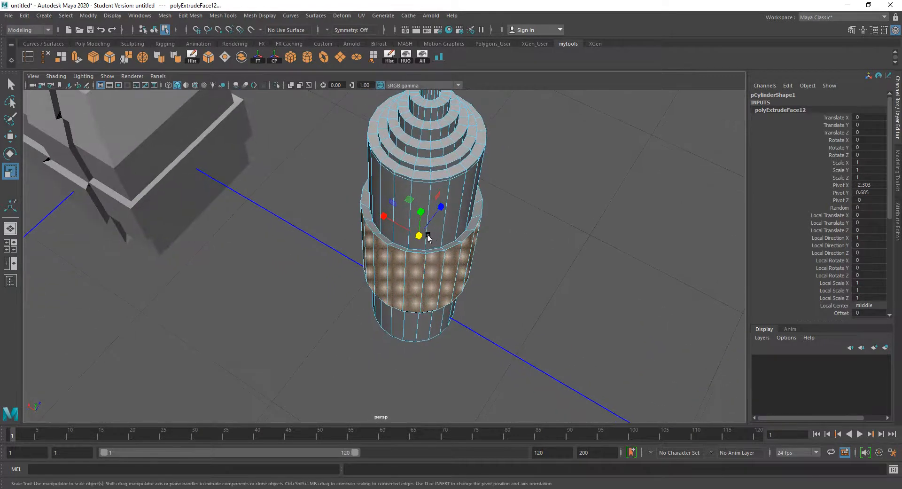
Step: Scale the raised collar's outer faces along the cylinder's height to about 0.878
alt+drag(429, 240, 425, 264)
alt+right_drag(428, 259, 489, 251)
alt+drag(490, 251, 472, 185)
alt+right_drag(471, 186, 443, 183)
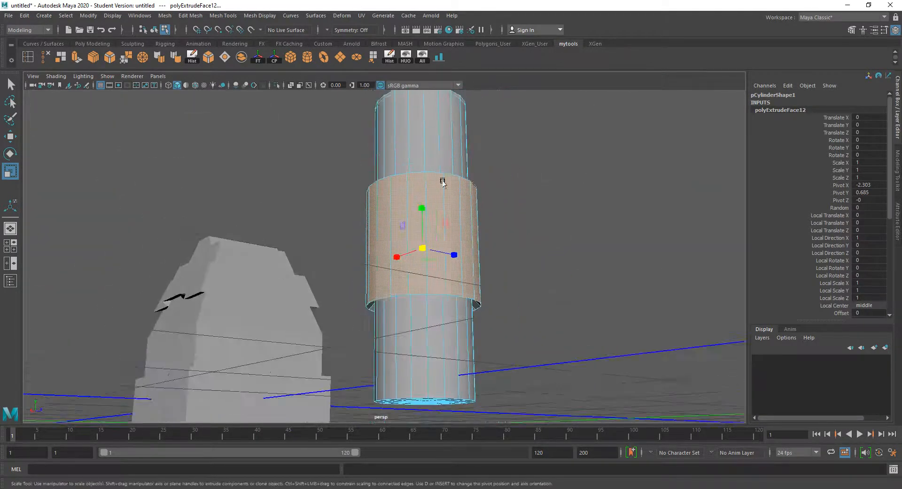
alt+drag(443, 183, 465, 166)
alt+right_drag(465, 166, 447, 214)
alt+drag(447, 214, 383, 236)
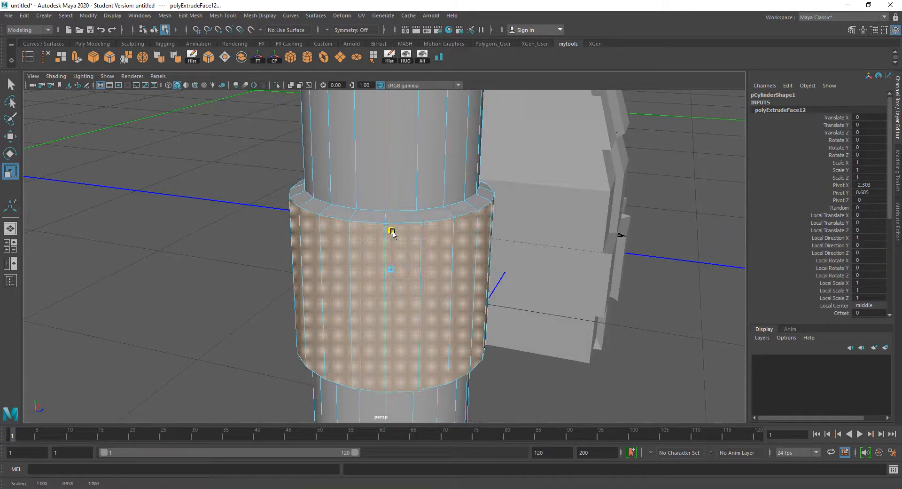
scroll(394, 231, down, 3)
alt+drag(393, 228, 447, 221)
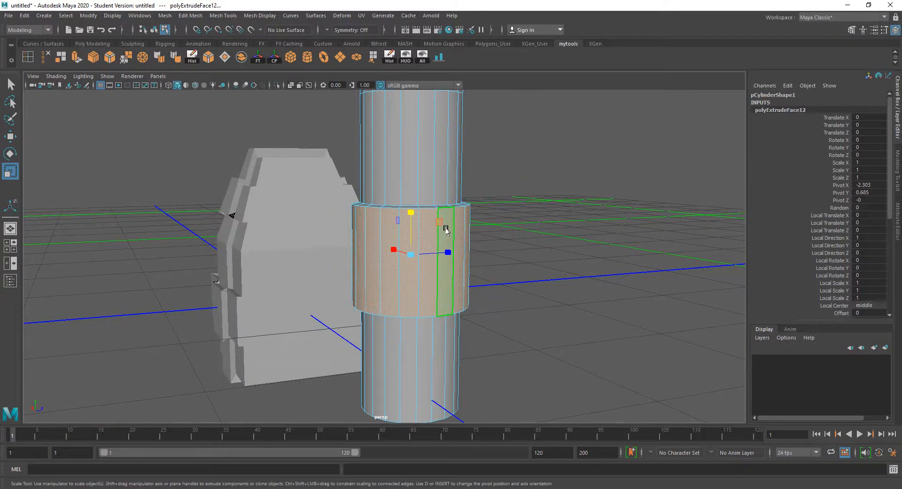
Step: Insert two evenly spaced edge loops around the raised collar with the Insert Edge Loop tool
right_click(447, 230)
click(447, 252)
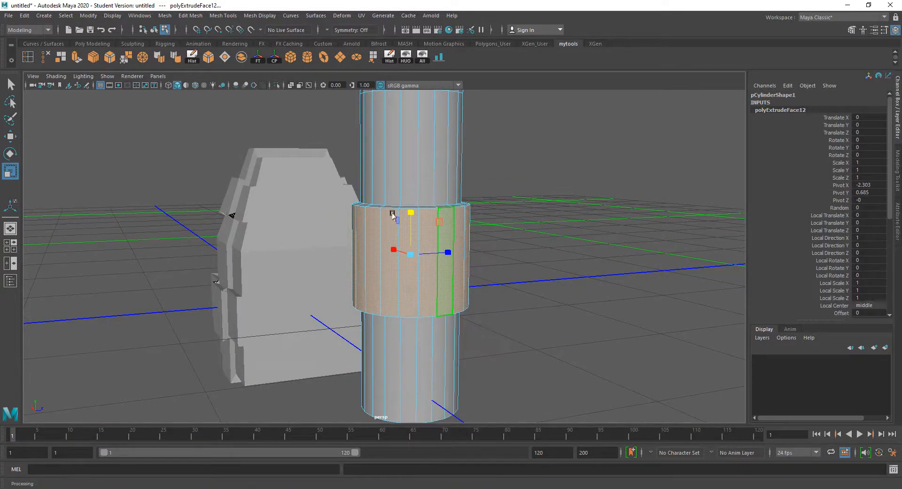
click(441, 136)
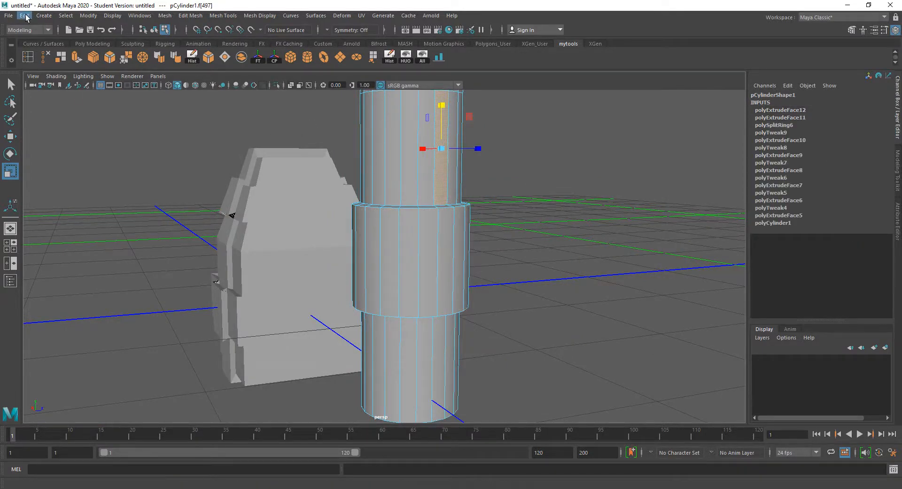
click(27, 55)
click(421, 250)
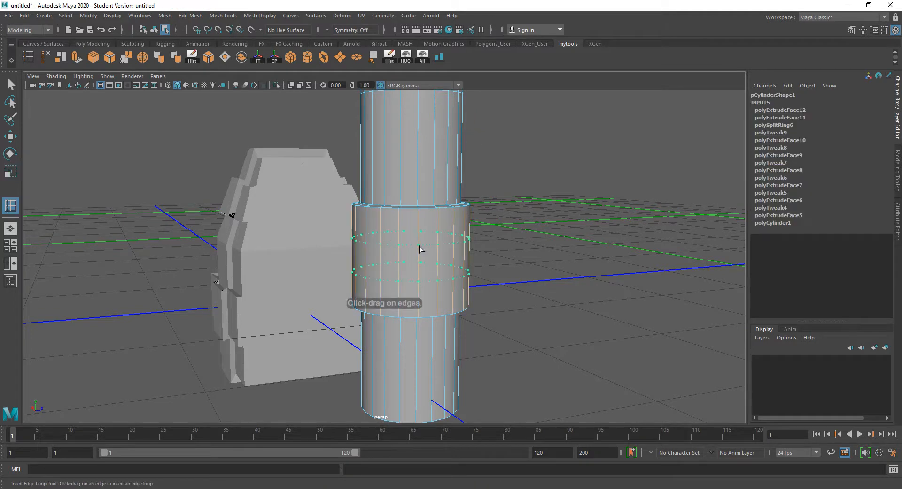
key(q)
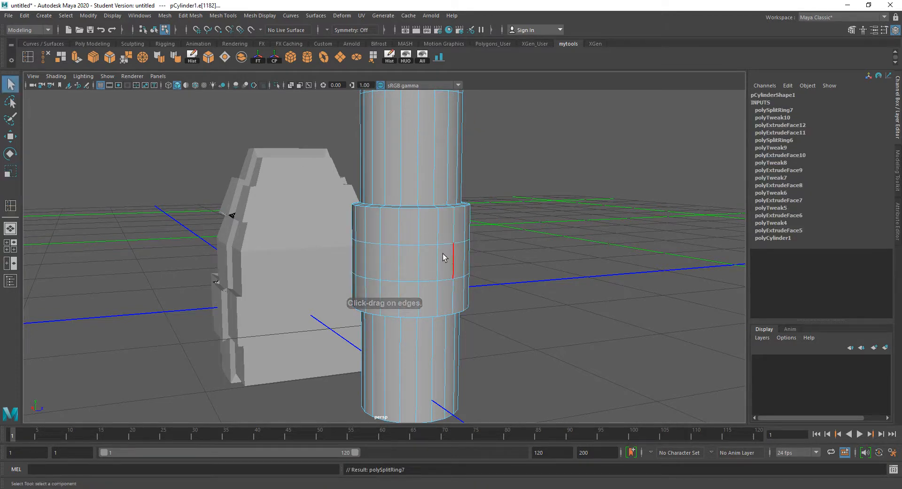
Step: Extrude the full ring of faces between the collar's two edge loops and scale it outward into a second raised band
right_drag(444, 240, 440, 261)
click(433, 261)
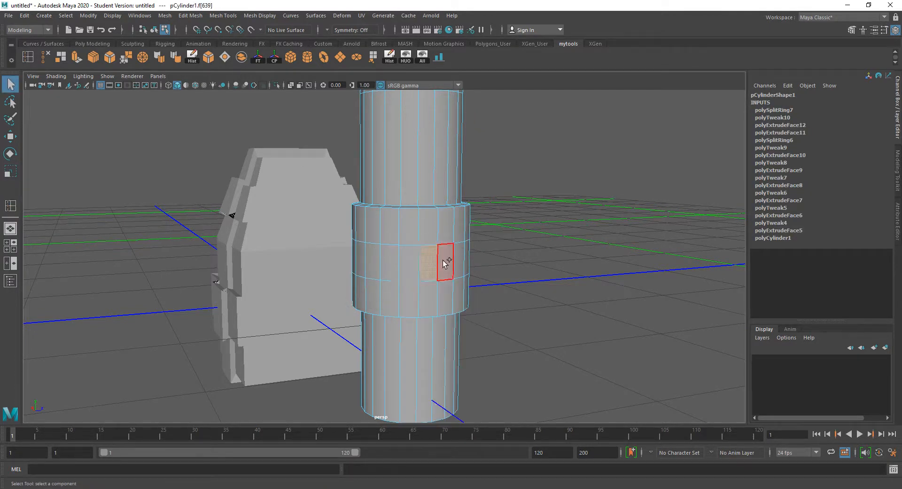
shift+double_click(447, 262)
click(90, 61)
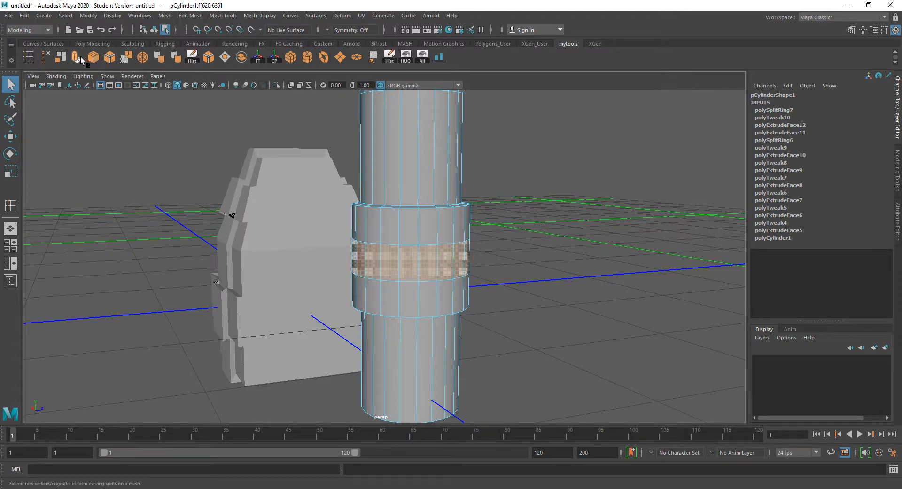
key(r)
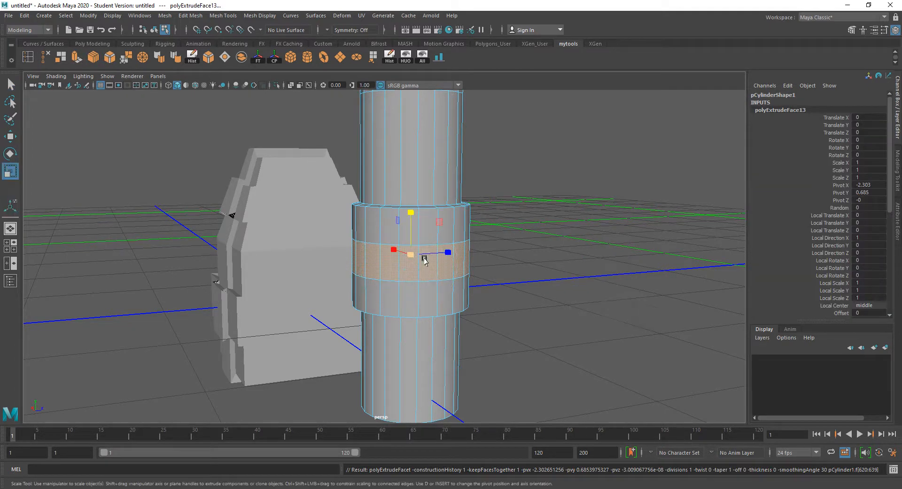
alt+drag(418, 257, 462, 260)
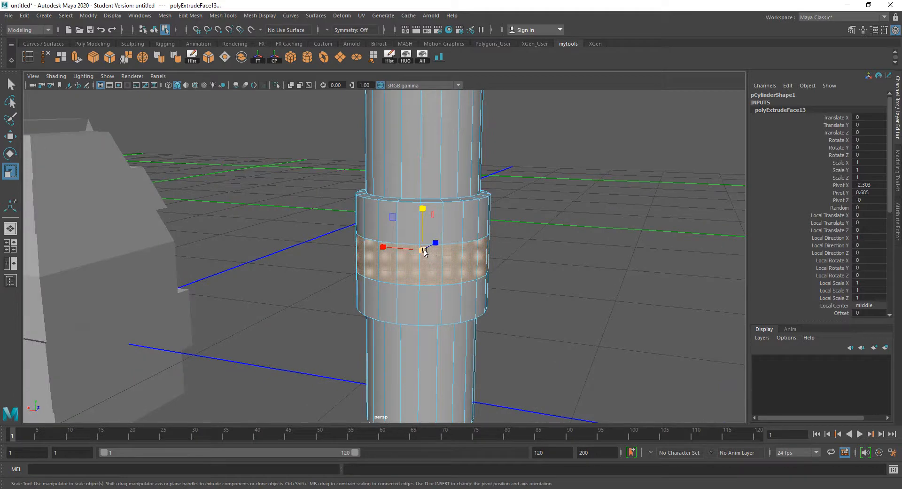
drag(425, 251, 437, 252)
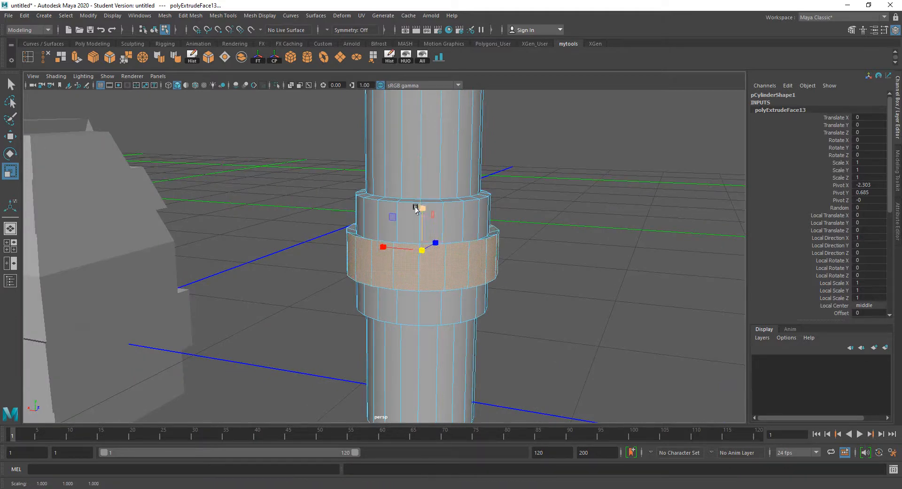
drag(419, 209, 421, 214)
Step: Examine the cylinder's extruded collar from several angles, including end-on and beside the cube shape
alt+drag(488, 216, 419, 222)
scroll(412, 208, down, 4)
scroll(425, 233, up, 4)
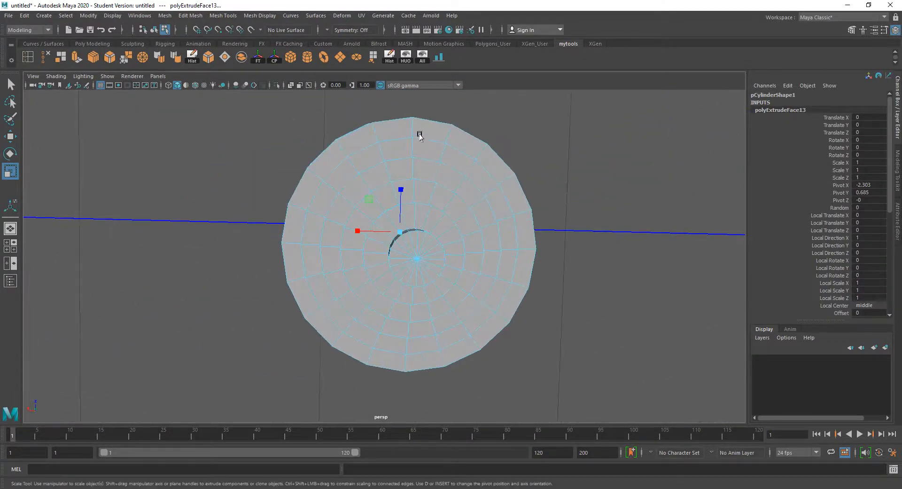
alt+drag(411, 325, 391, 280)
scroll(389, 237, down, 5)
alt+middle_drag(390, 280, 454, 249)
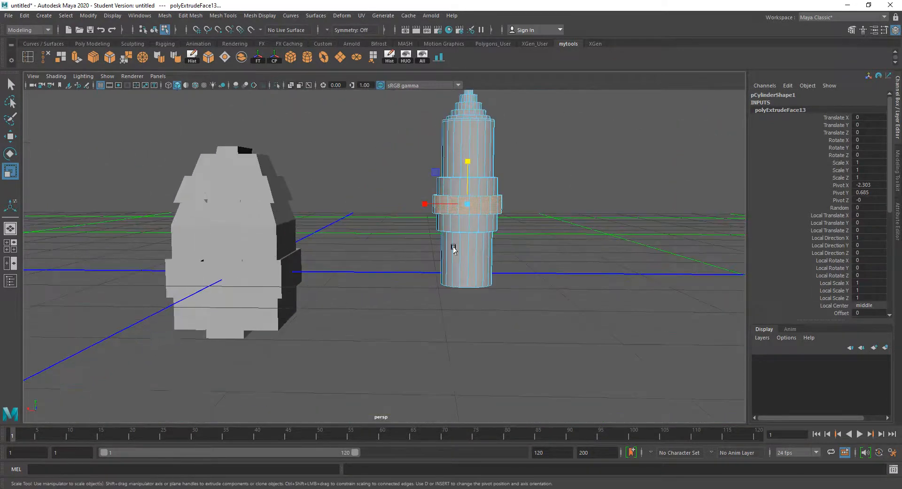
scroll(453, 250, up, 3)
Step: Return to object mode and select the cube shape
right_drag(159, 231, 195, 210)
click(195, 210)
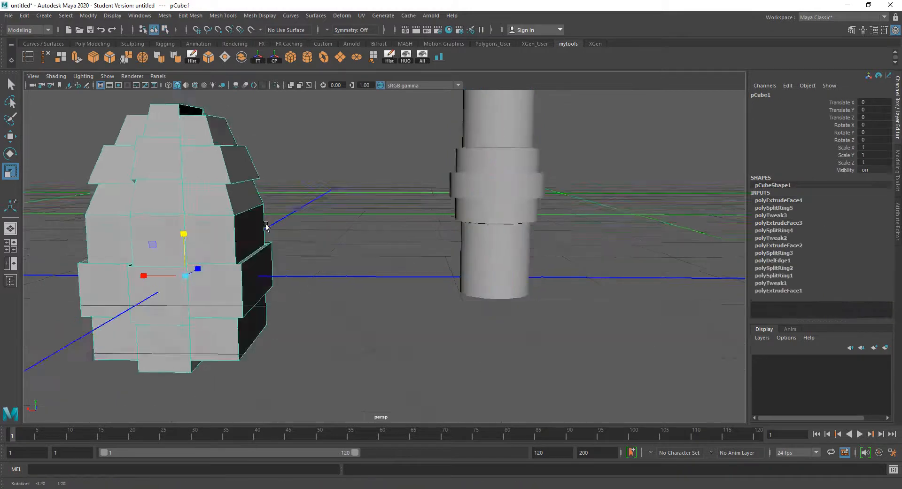
alt+drag(195, 210, 284, 238)
Step: Save the scene as a Maya ASCII file named shapepractice in the default project's scenes folder
click(9, 15)
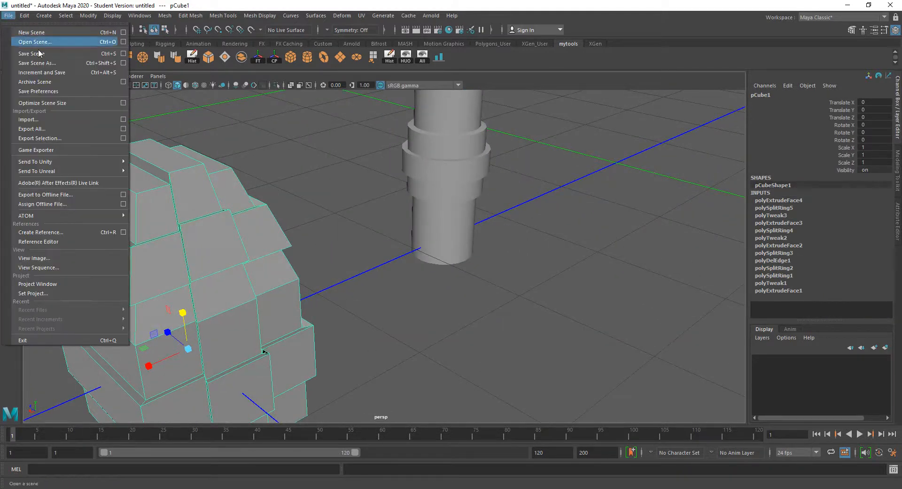
click(49, 63)
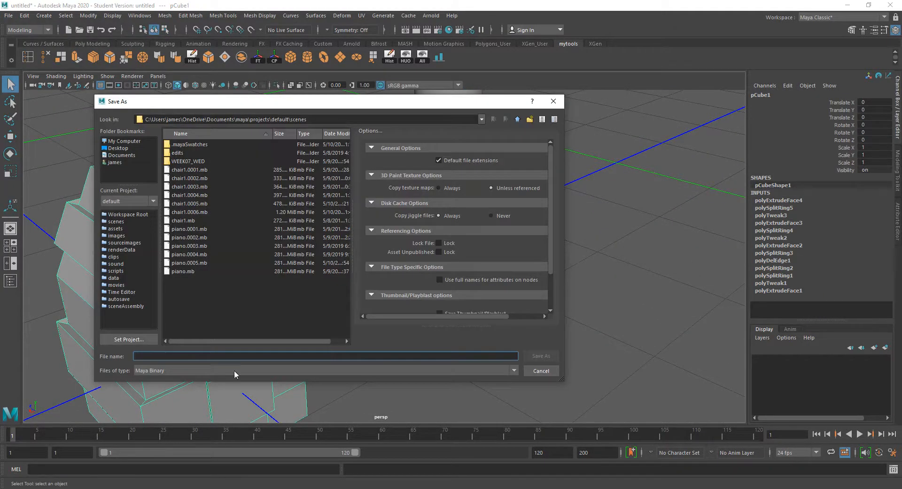
click(228, 368)
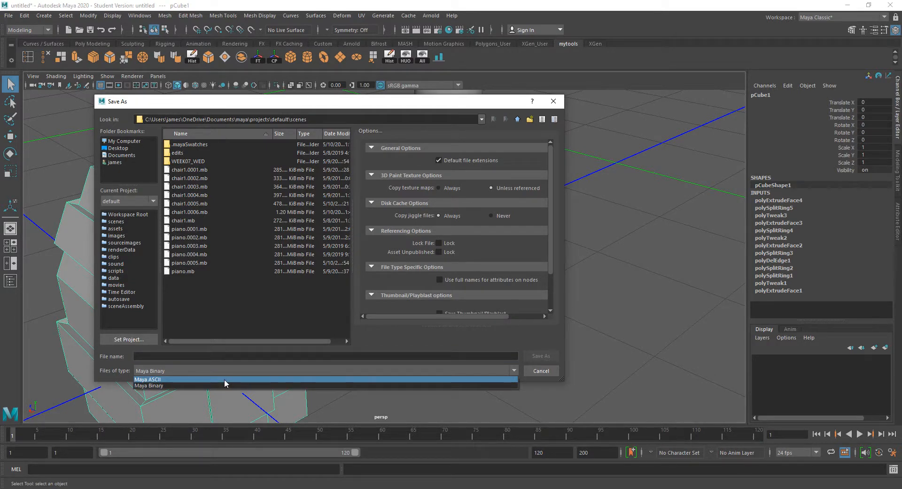
click(225, 379)
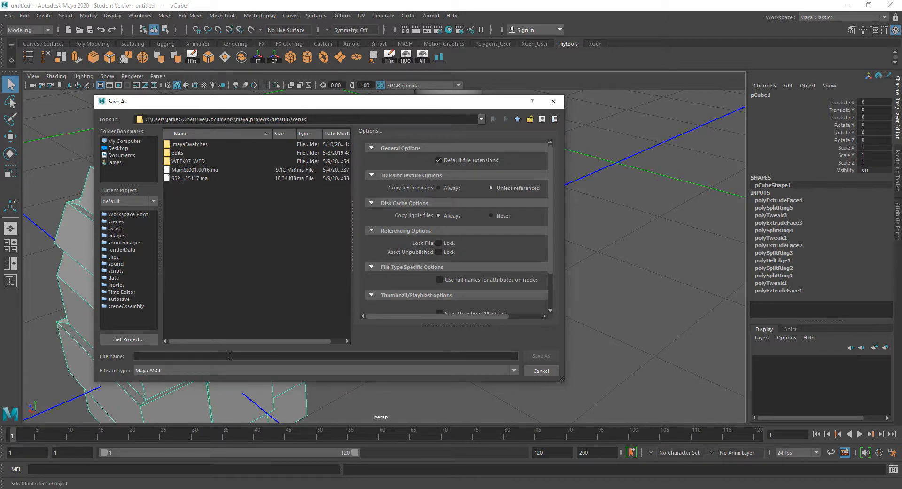
click(230, 356)
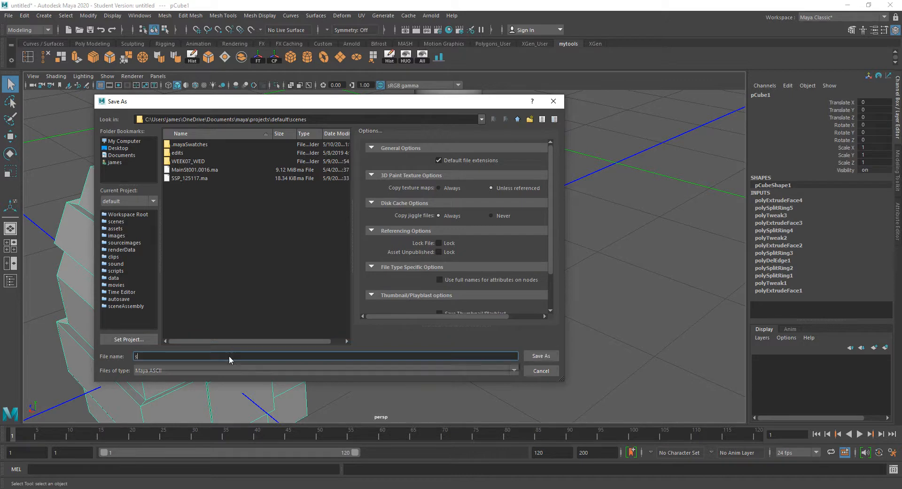
text(shapepractice)
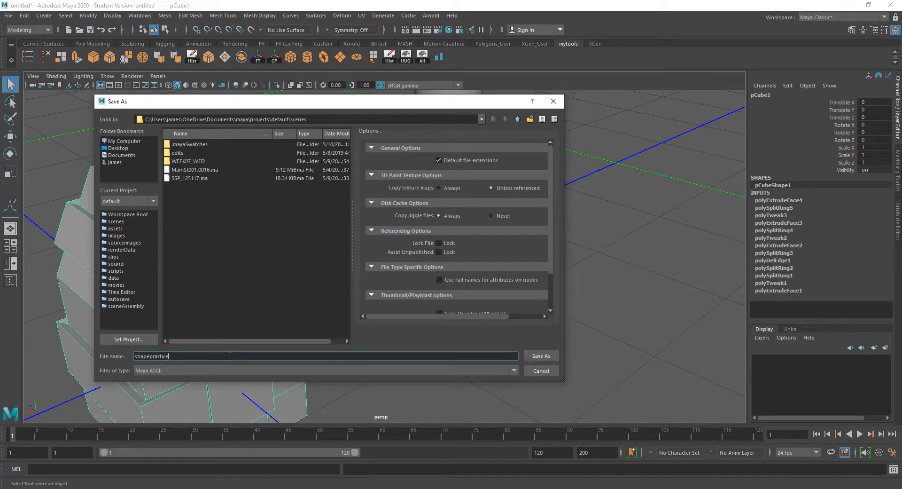
click(541, 356)
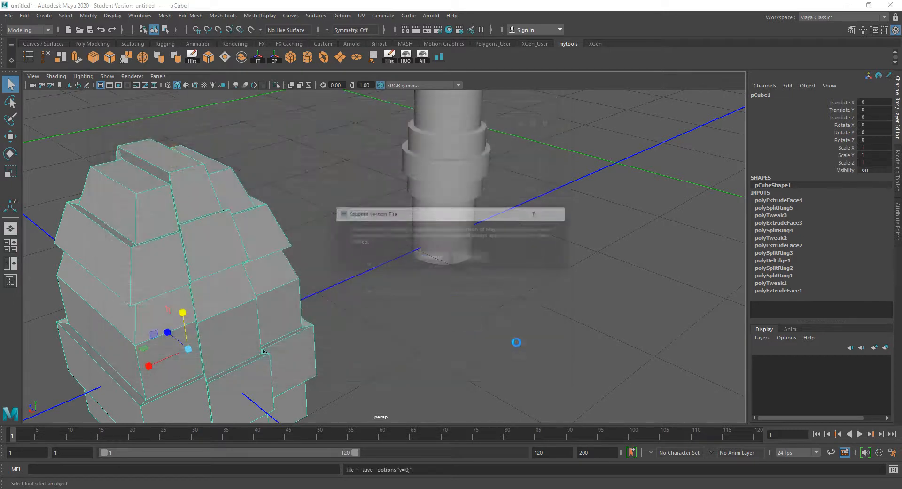
Step: Restore the missing tools on the mytools shelf by displaying the Poly Modeling shelf and returning to mytools
scroll(455, 185, down, 4)
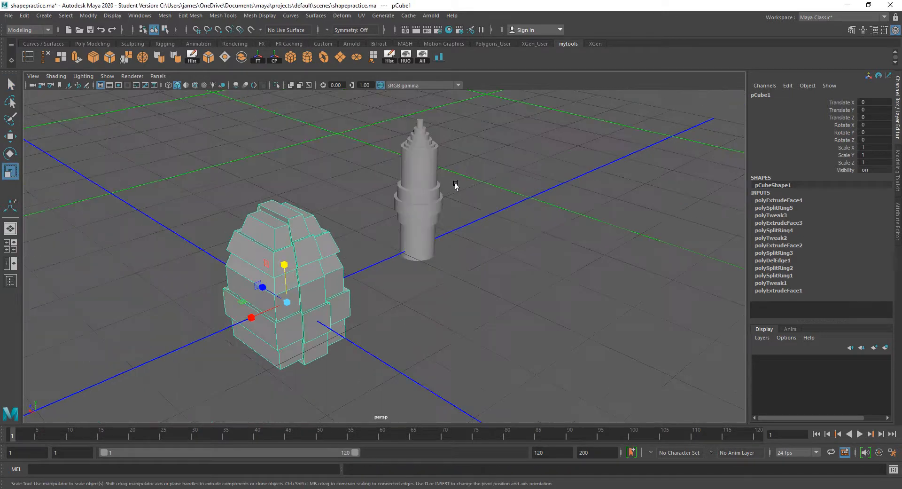
scroll(455, 185, up, 3)
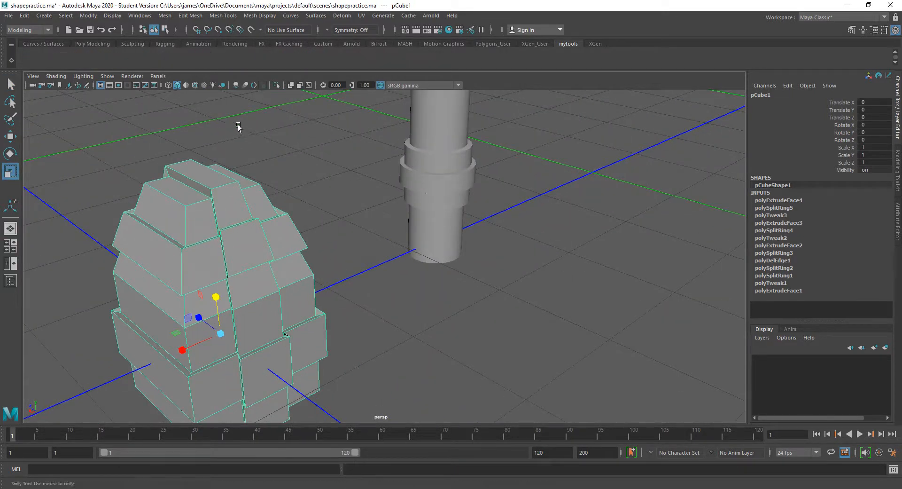
scroll(238, 126, up, 2)
click(532, 44)
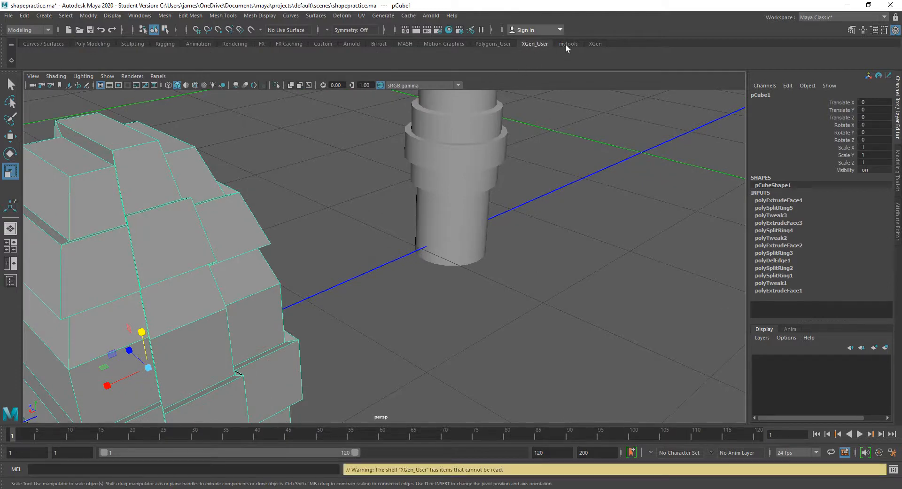
click(566, 43)
scroll(357, 205, down, 3)
scroll(332, 203, up, 1)
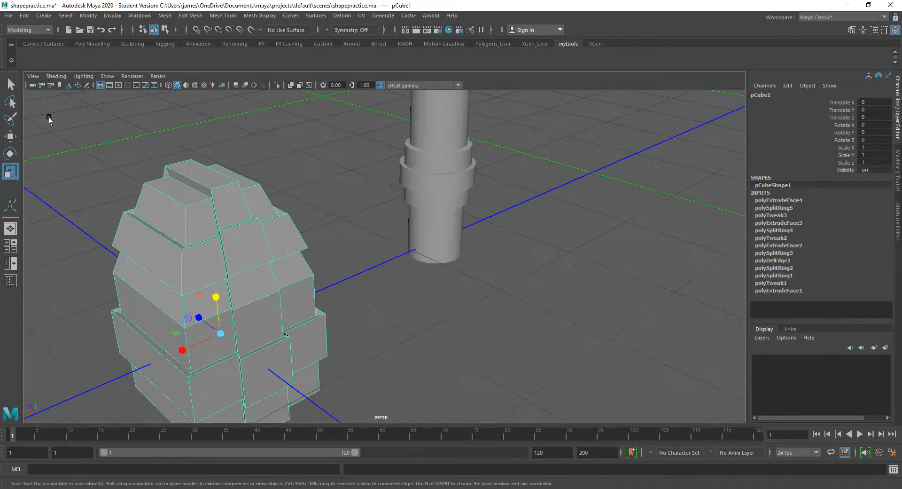
click(92, 44)
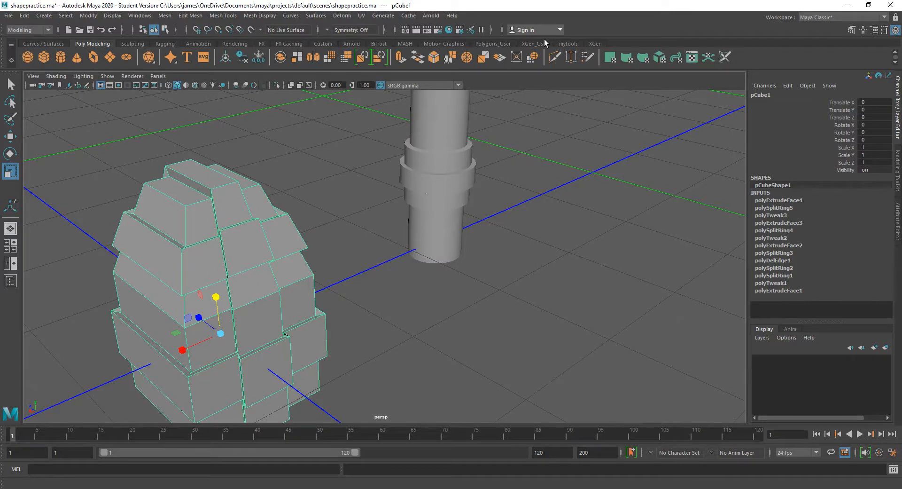
click(564, 44)
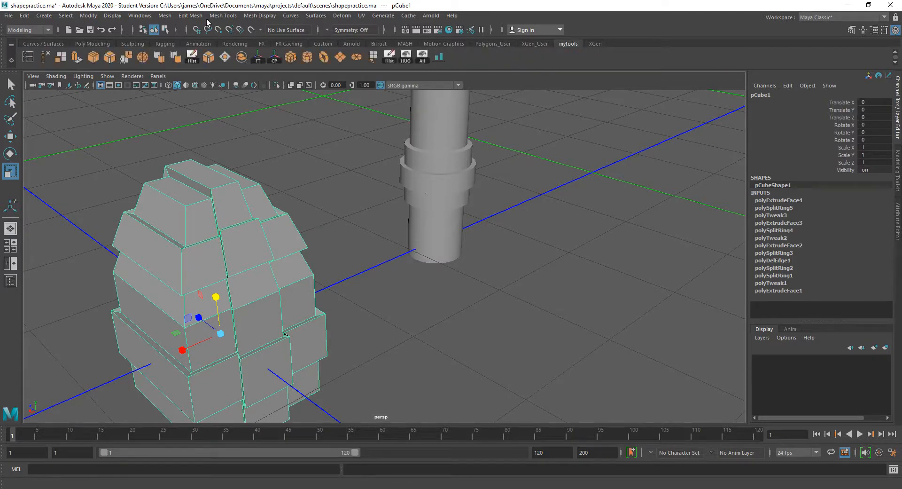
Step: Create a polygon plane at the origin and scale it uniformly to about 8.228 as a ground beneath both shapes
click(43, 16)
mouse_move(74, 49)
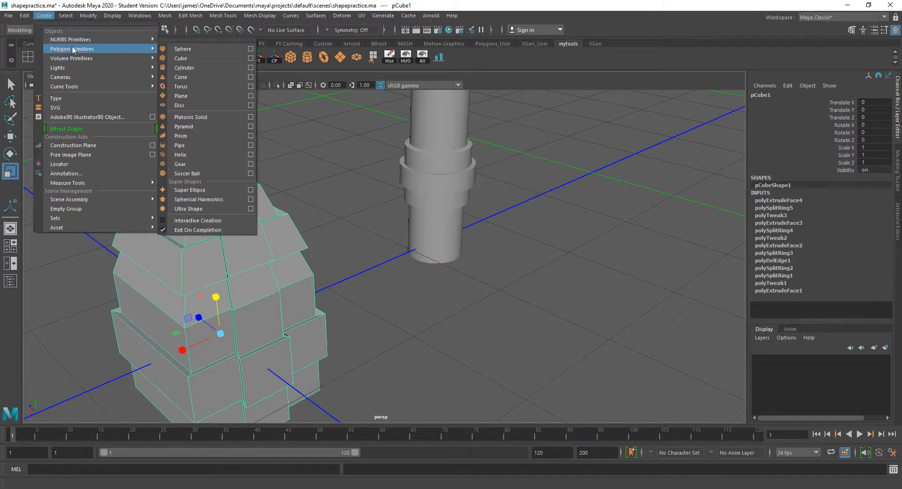
click(181, 96)
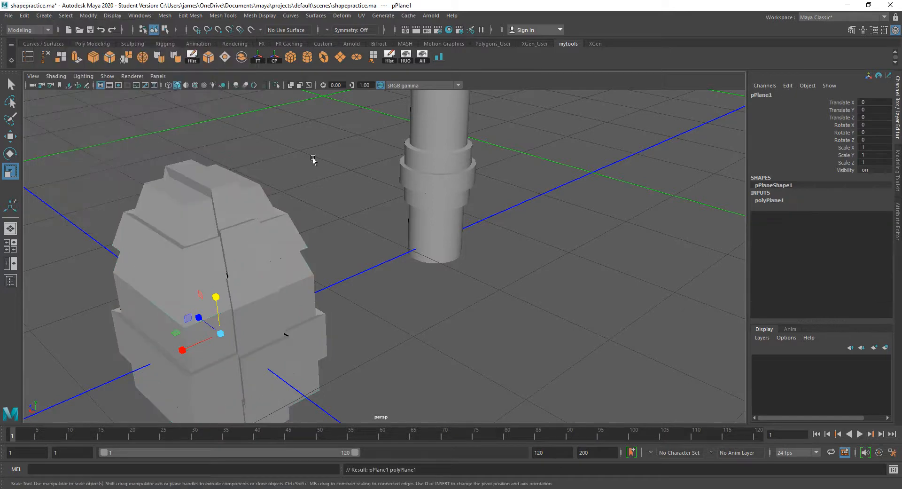
scroll(351, 176, down, 5)
key(r)
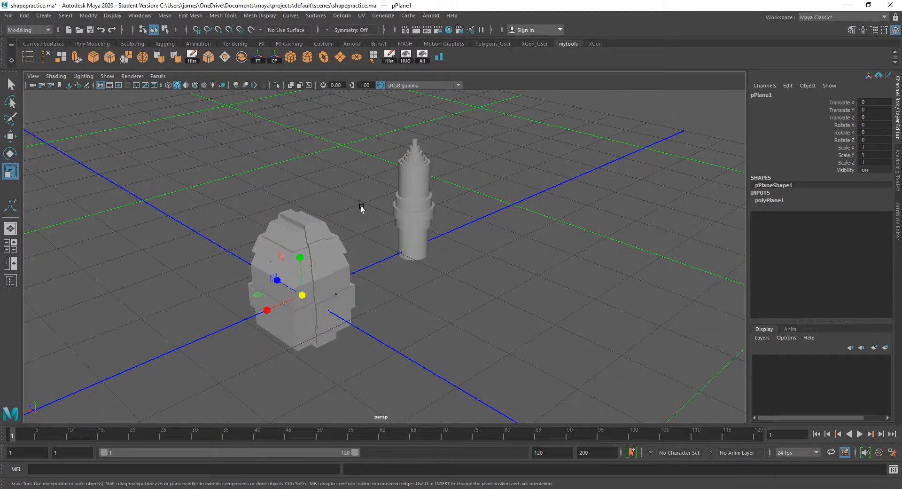
drag(298, 297, 291, 262)
alt+middle_drag(379, 271, 421, 259)
alt+drag(421, 259, 488, 256)
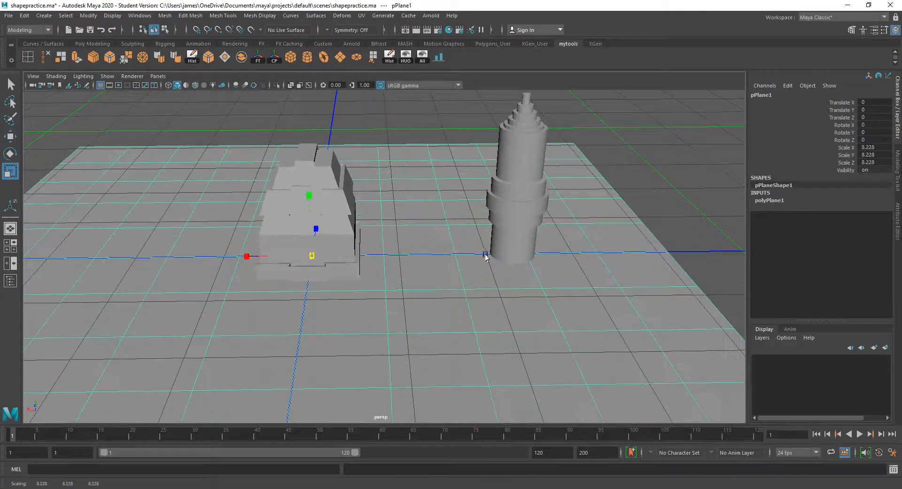
Step: Move the cube shape to about 1.201 in X and 0.631 in Y so it sits on the ground plane
click(316, 211)
key(w)
scroll(316, 210, down, 3)
drag(327, 206, 228, 227)
scroll(405, 196, up, 4)
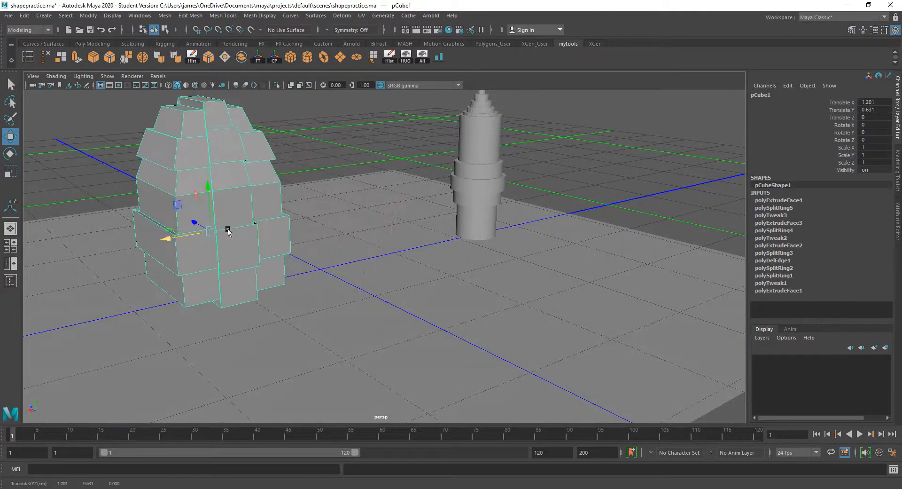
Step: Enlarge the Rotate manipulator and rotate the cube shape to about 33.883 degrees in Y
scroll(265, 223, down, 3)
key(e)
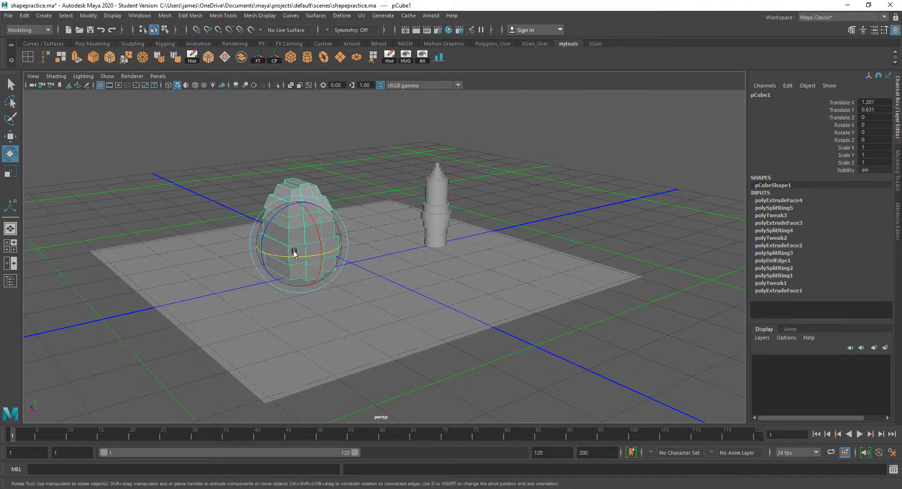
scroll(328, 234, up, 4)
scroll(328, 233, down, 4)
key(equal)
key(equal)
key(equal)
key(equal)
key(equal)
key(equal)
key(equal)
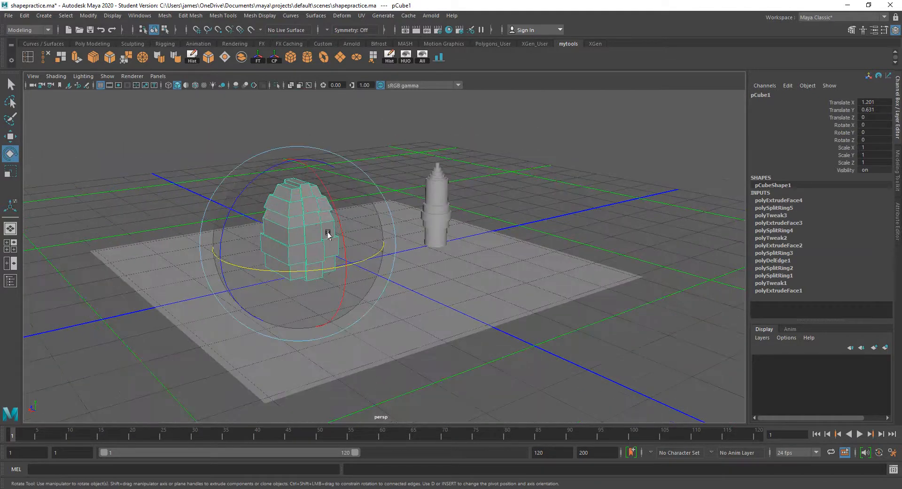
key(minus)
key(minus)
key(minus)
key(minus)
key(minus)
key(minus)
key(minus)
key(equal)
key(equal)
key(equal)
key(equal)
key(equal)
key(equal)
key(equal)
key(equal)
key(equal)
key(equal)
key(equal)
key(equal)
key(equal)
key(equal)
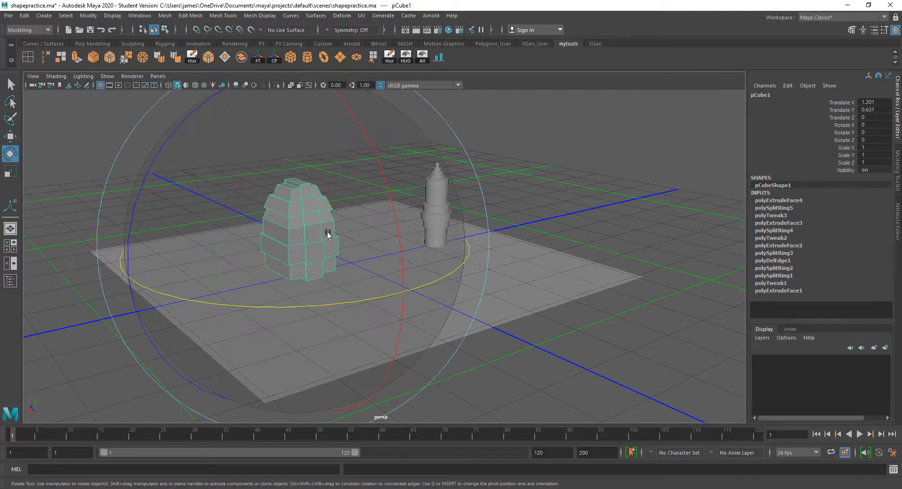
key(minus)
key(minus)
key(minus)
key(minus)
key(minus)
key(minus)
key(minus)
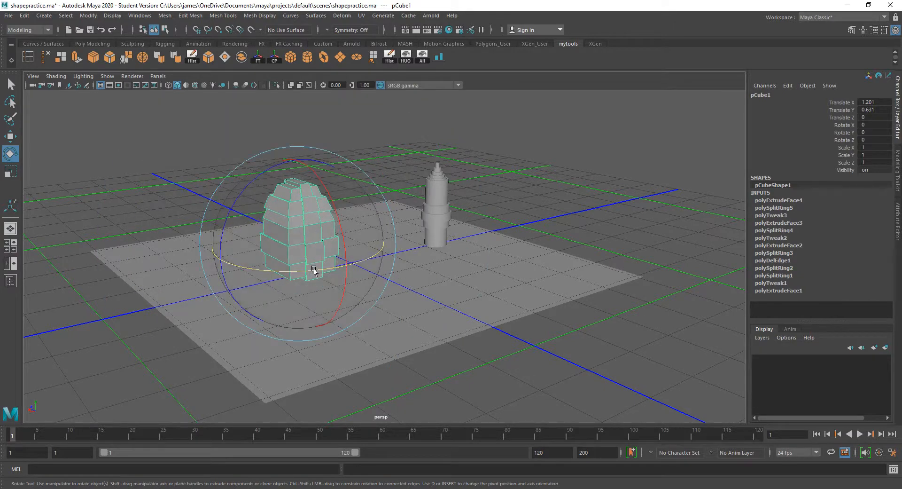
drag(312, 268, 361, 261)
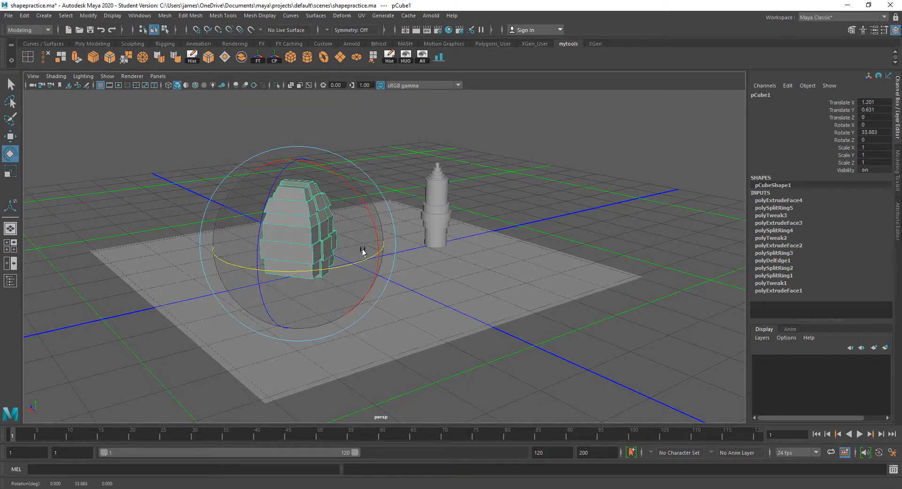
Step: Move the cylinder shape beside the cube, to about -0.274 in X and 0.806 in Y, with its base on the ground plane
key(w)
click(432, 206)
drag(408, 222, 318, 214)
scroll(363, 230, up, 3)
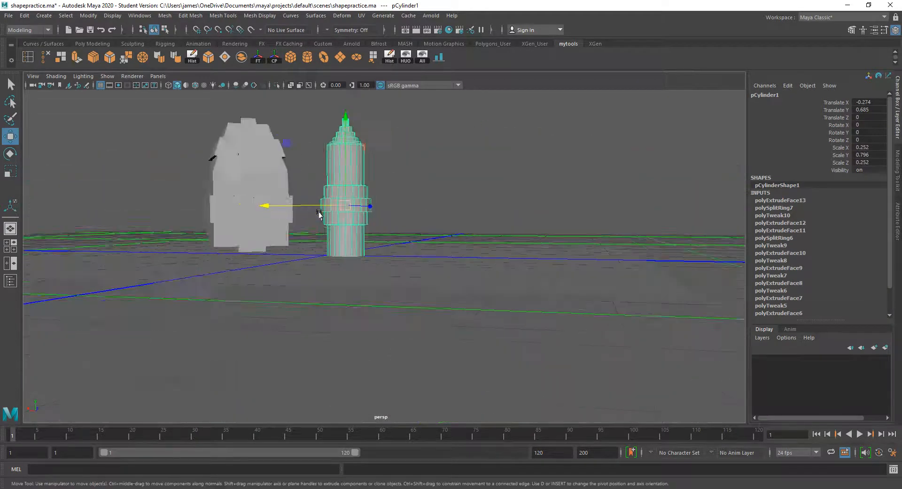
scroll(318, 214, up, 3)
alt+middle_drag(318, 214, 407, 246)
scroll(407, 246, up, 3)
alt+drag(407, 246, 376, 203)
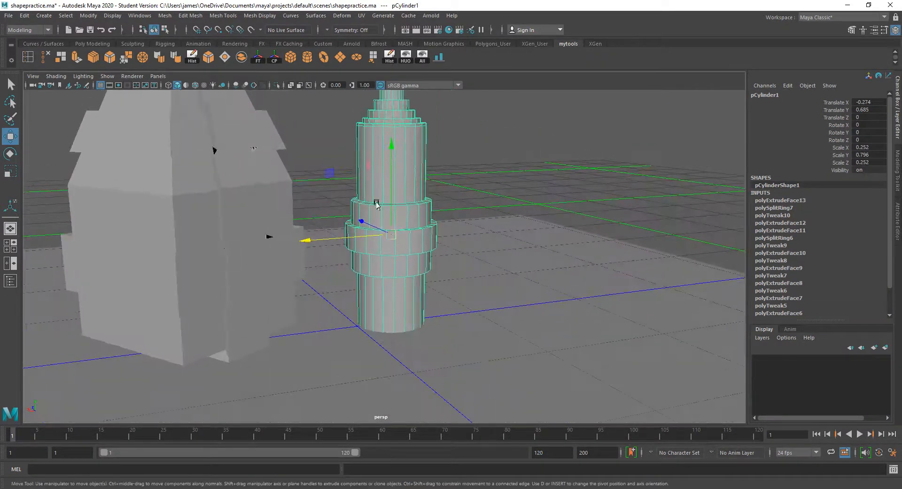
mouse_move(383, 144)
mouse_down()
mouse_move(389, 104)
mouse_move(375, 125)
mouse_move(382, 150)
mouse_up()
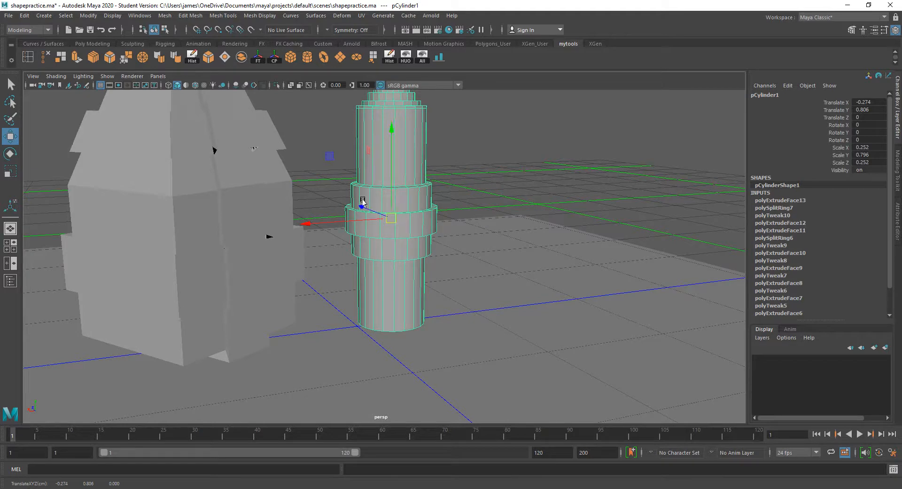
Step: Lean the cylinder against the cube by rotating it to about -35.715 degrees in Z and moving it to about -0.05 in X
drag(333, 219, 305, 218)
key(e)
drag(347, 148, 272, 159)
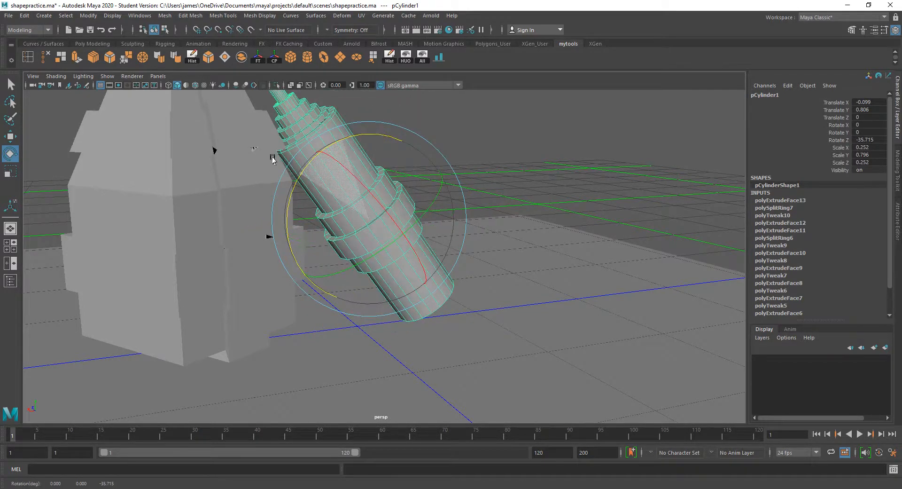
mouse_move(356, 173)
alt+mouse_down()
mouse_move(296, 185)
mouse_move(357, 176)
alt+mouse_up()
key(w)
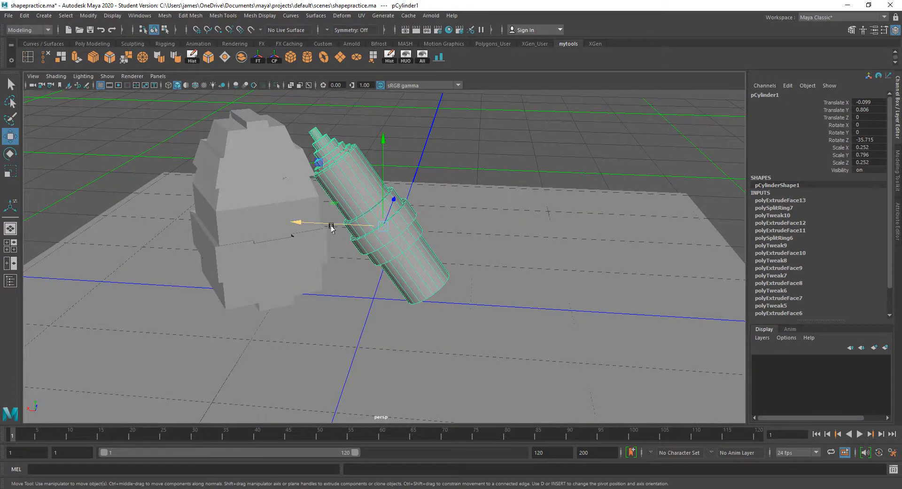
drag(332, 227, 326, 224)
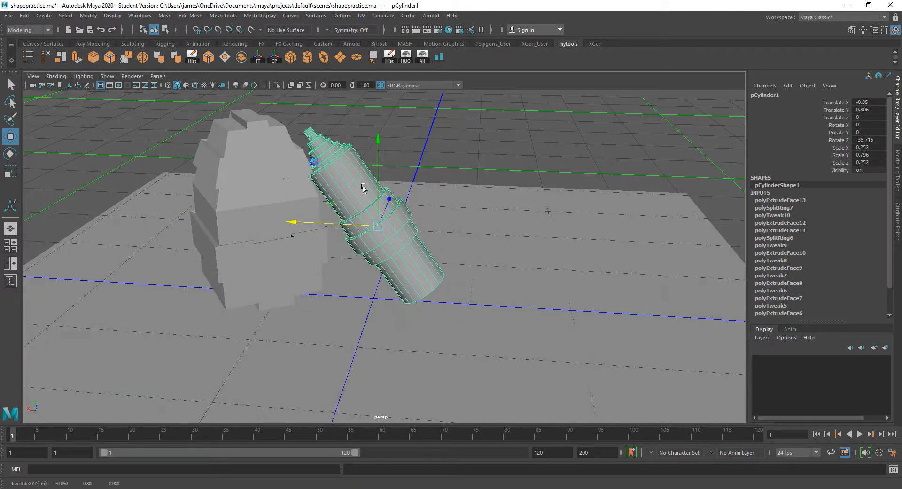
alt+drag(329, 169, 377, 205)
Step: Duplicate the leaning cylinder and lay the copy down at about -1.914 in Z and 0.349 in Y, rotated about -86.421 degrees in Z
click(303, 202)
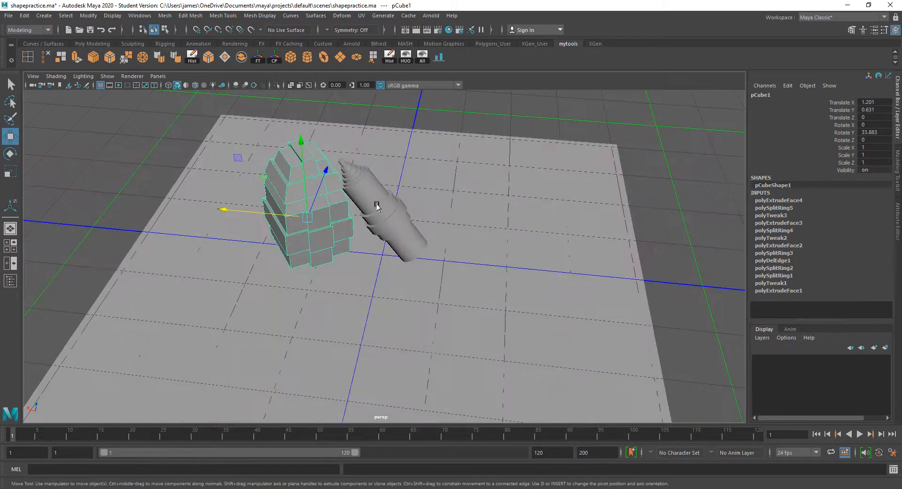
click(377, 206)
key(ctrl+d)
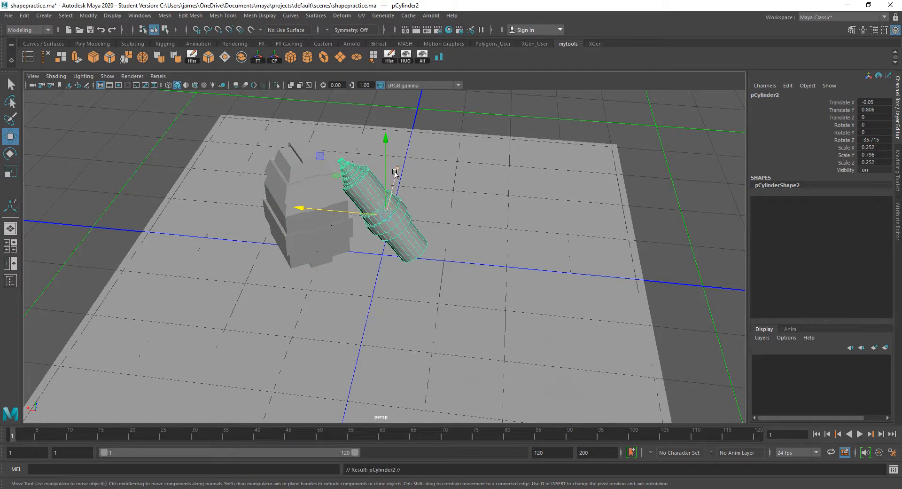
drag(397, 172, 352, 231)
key(e)
key(w)
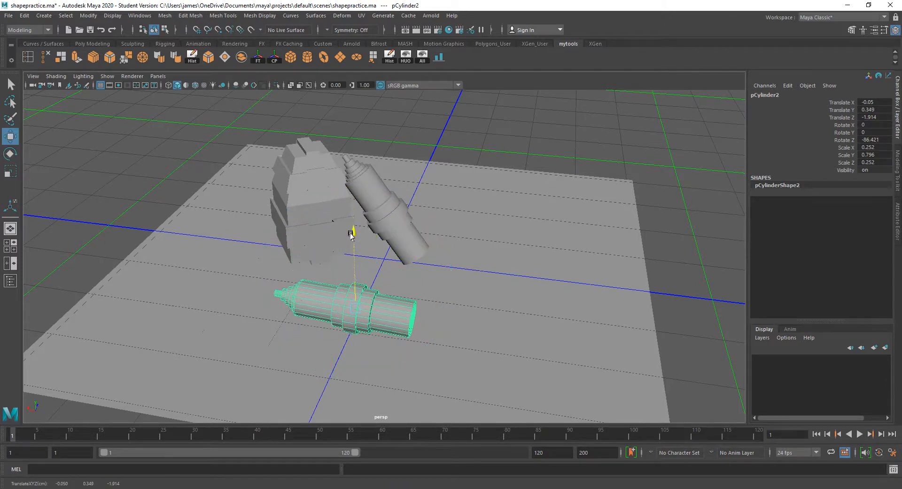
Step: Rotate the lying cylinder to about 56.516 degrees in X and move it to about -1.396 in Z
key(e)
drag(396, 355, 310, 358)
key(w)
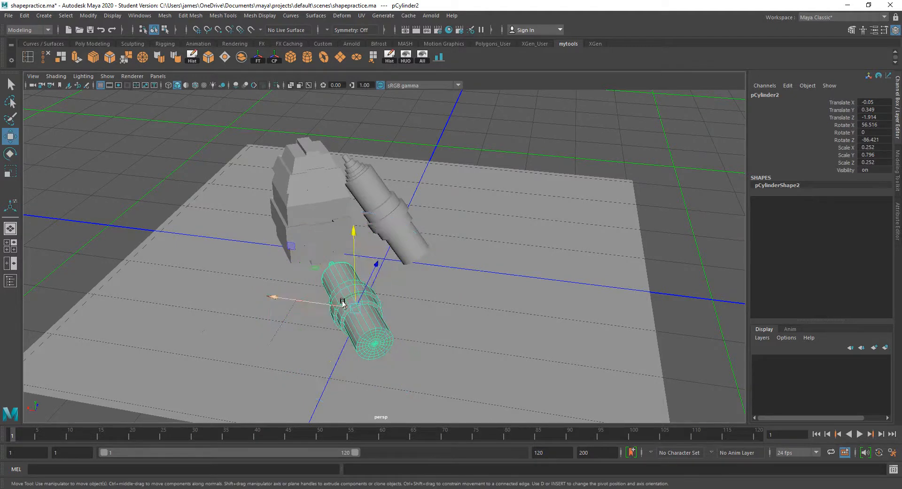
drag(379, 263, 397, 253)
Step: Duplicate the cube shape, rotate the copy to about -50.056 degrees in Y and move it to about -1.765 in X
click(271, 221)
key(ctrl+d)
key(e)
key(w)
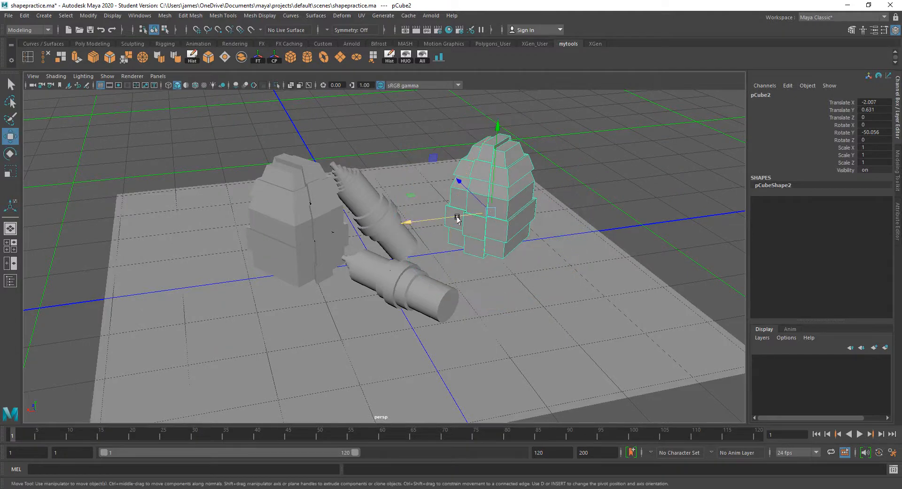
drag(459, 212, 444, 223)
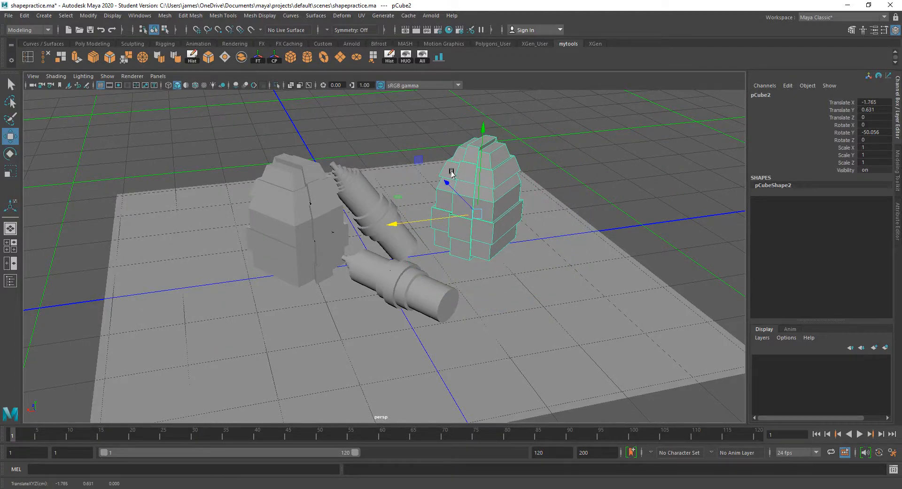
Step: Delete the construction history of the modeled shapes and the ground plane
click(367, 190)
key(f)
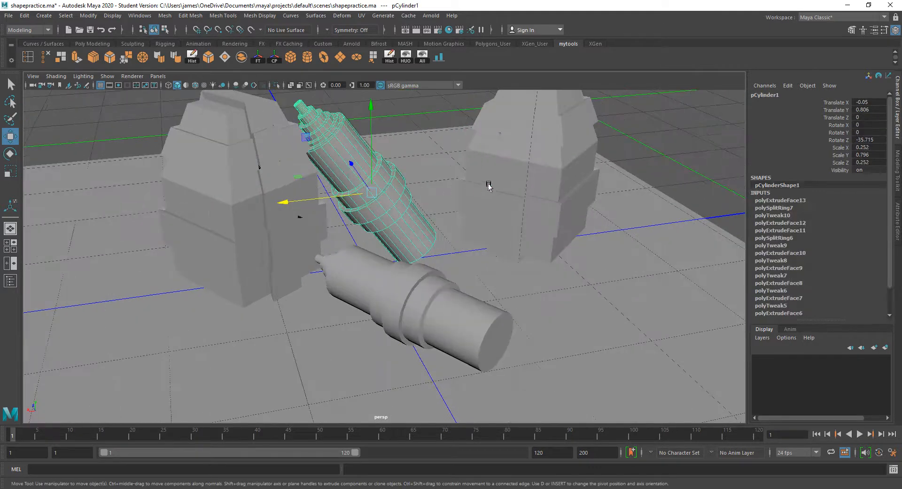
click(489, 185)
click(235, 160)
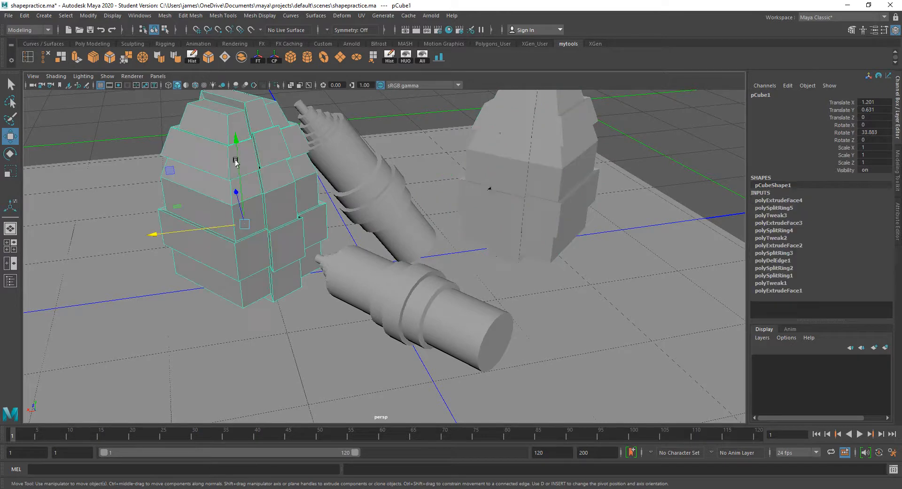
scroll(429, 253, down, 5)
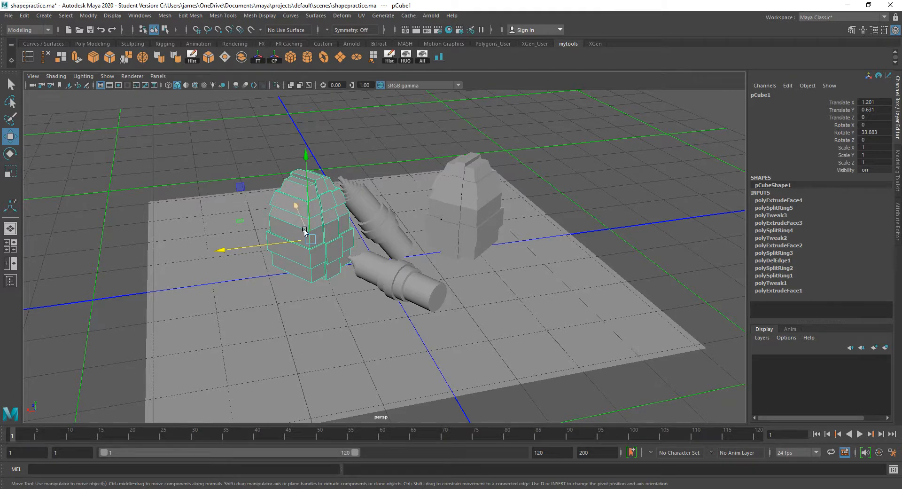
scroll(321, 219, down, 3)
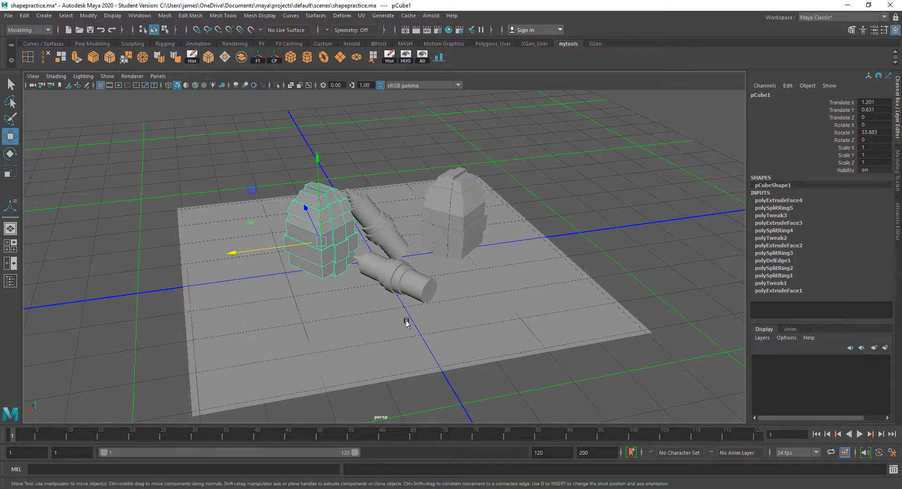
scroll(382, 301, up, 2)
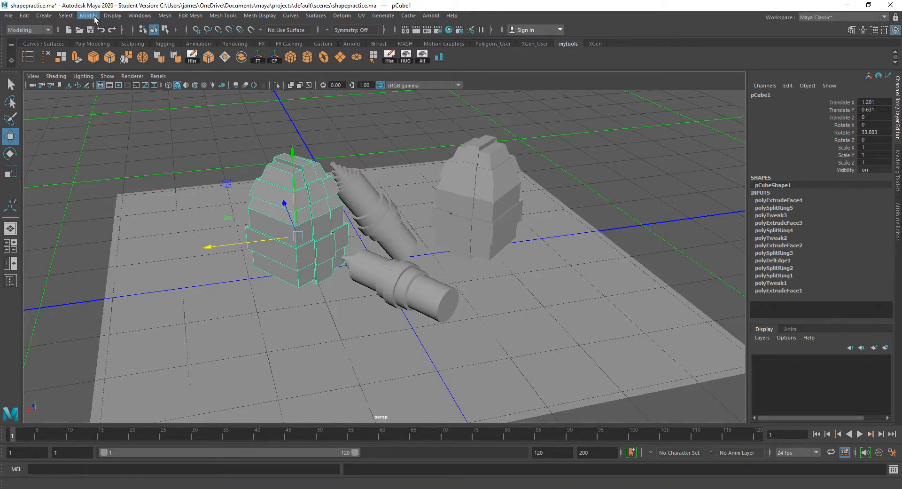
click(192, 56)
alt+drag(499, 236, 219, 157)
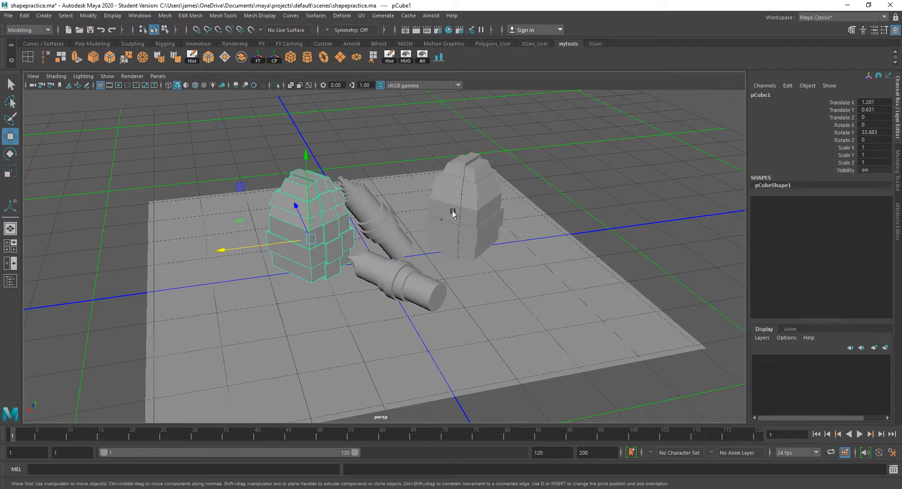
Step: Check the transform values of the duplicated cube and the cylinders, and freeze the transformations of the lying cylinder
scroll(301, 226, up, 1)
scroll(391, 227, down, 3)
scroll(392, 226, up, 2)
click(484, 188)
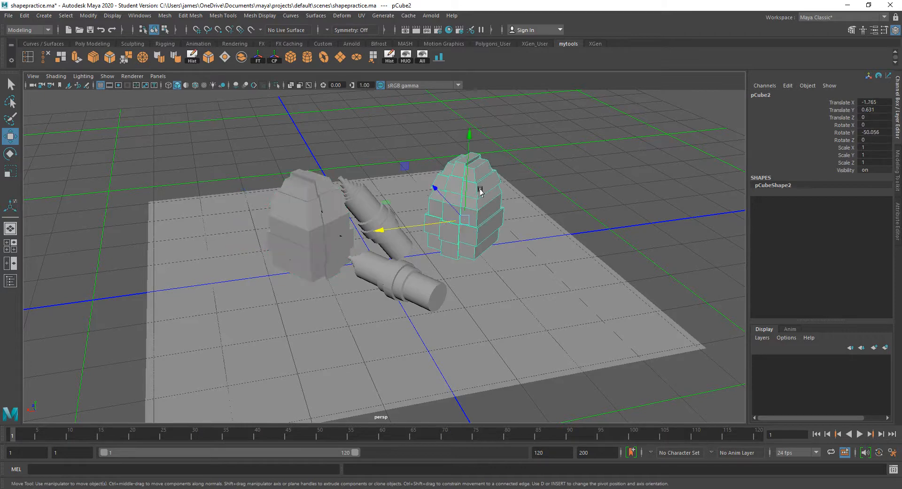
click(385, 210)
click(409, 284)
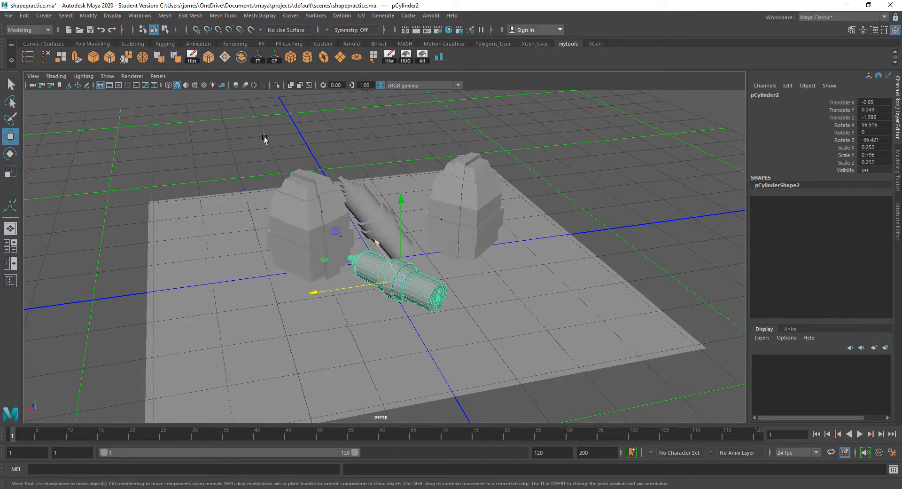
click(88, 16)
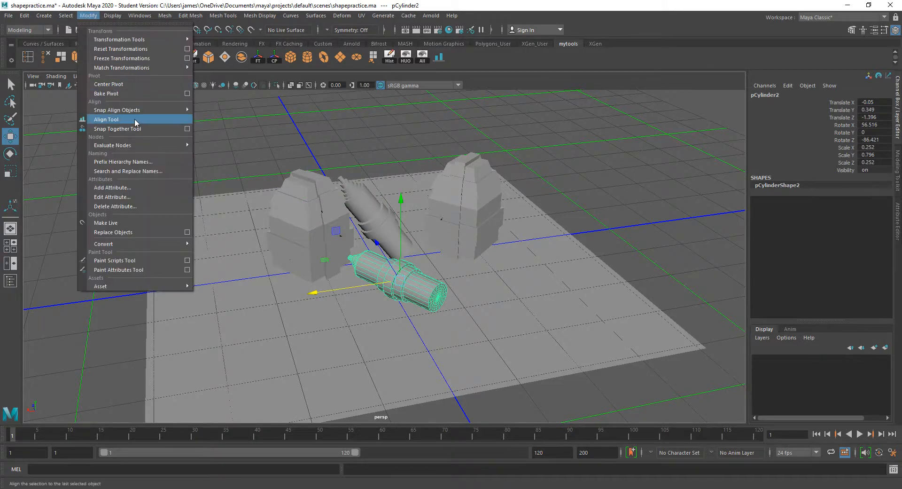
mouse_move(129, 148)
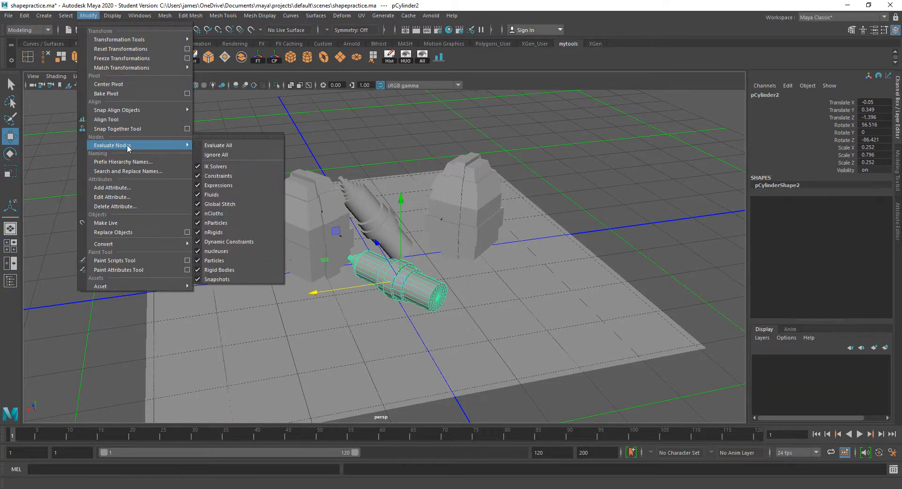
click(134, 60)
Step: Freeze the transformations of the original cube, the leaning cylinder and the duplicated cube, and select the ground plane
click(336, 213)
scroll(336, 213, up, 3)
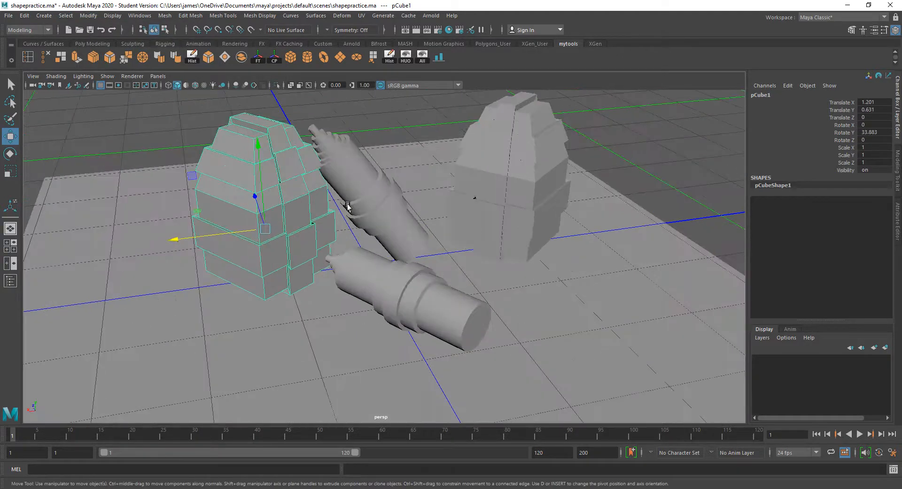
click(381, 203)
click(503, 185)
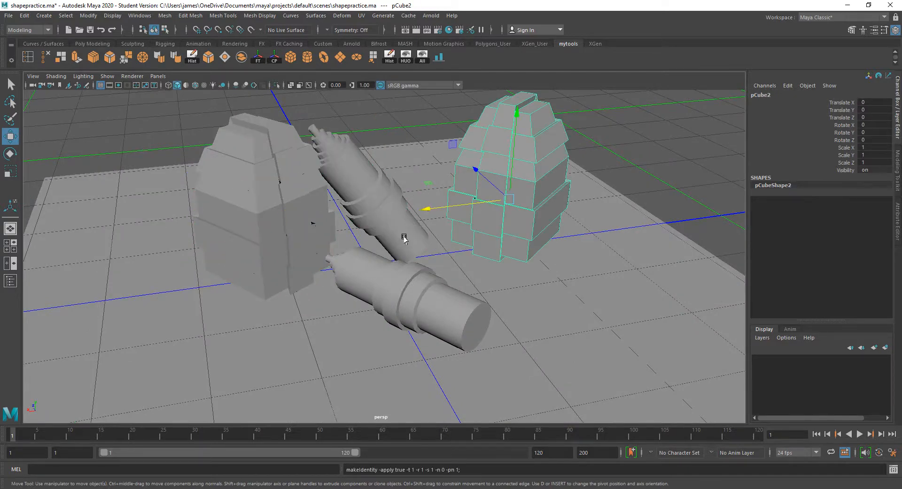
scroll(404, 238, down, 4)
click(535, 264)
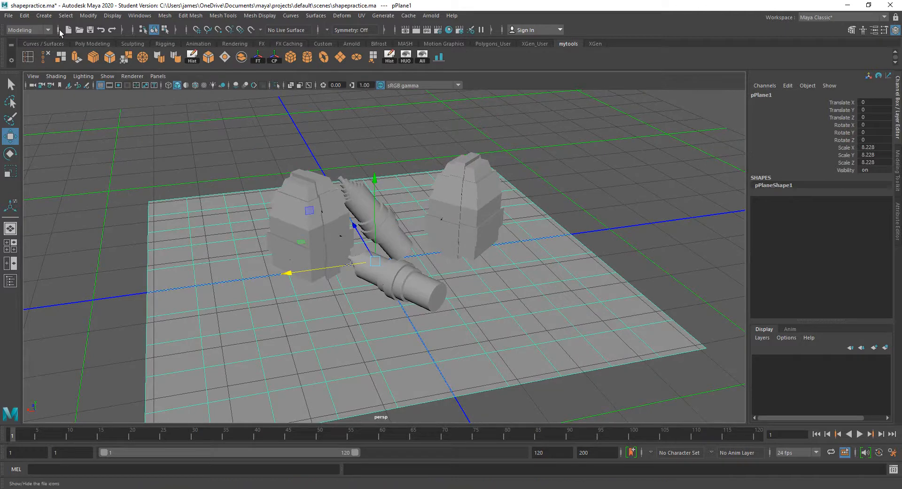
Step: Save the scene under the new name shapepractice1.ma in the scenes folder, accepting the student version notice
click(8, 16)
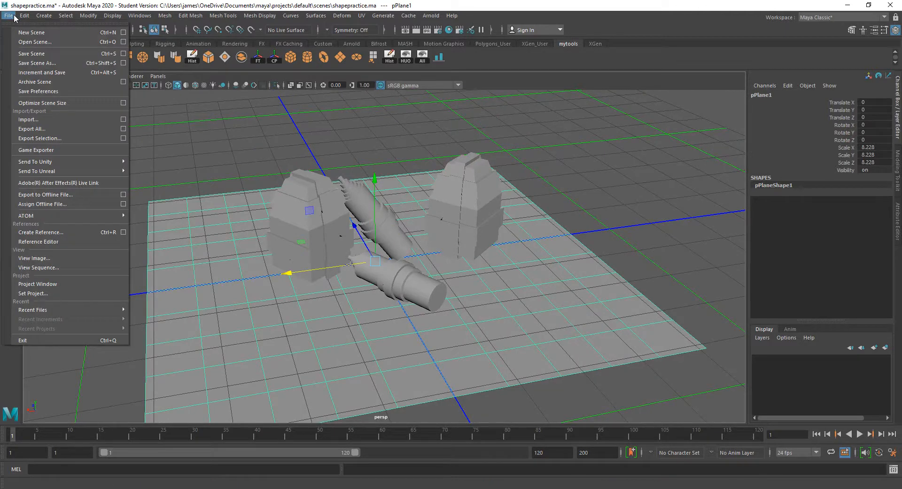
click(66, 64)
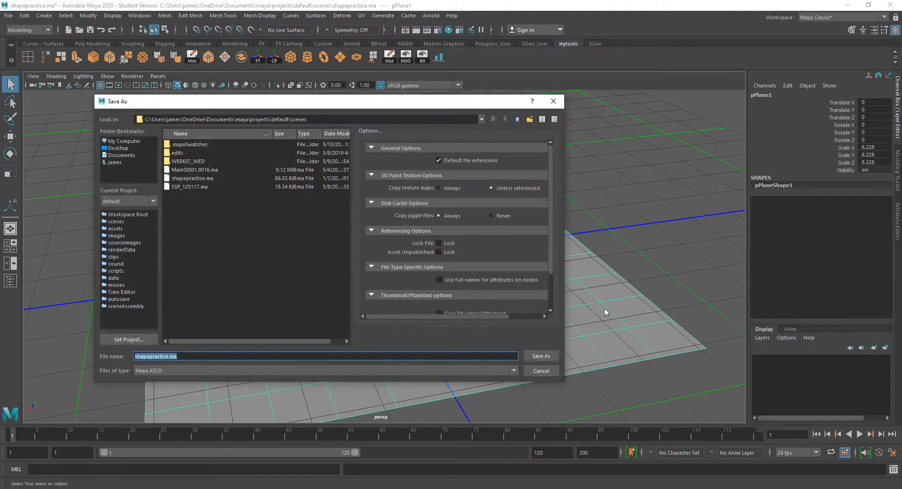
click(173, 356)
text(1)
click(535, 356)
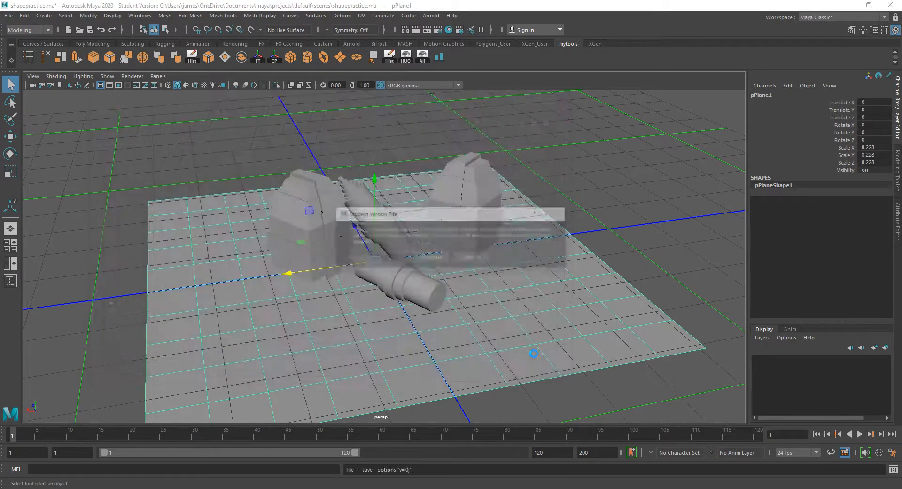
click(431, 256)
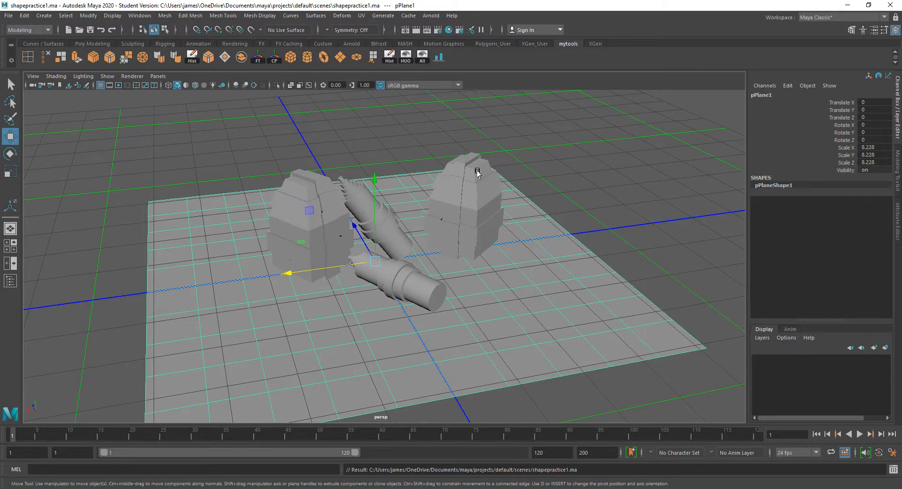
Step: Freeze the transformations of the ground plane
click(261, 57)
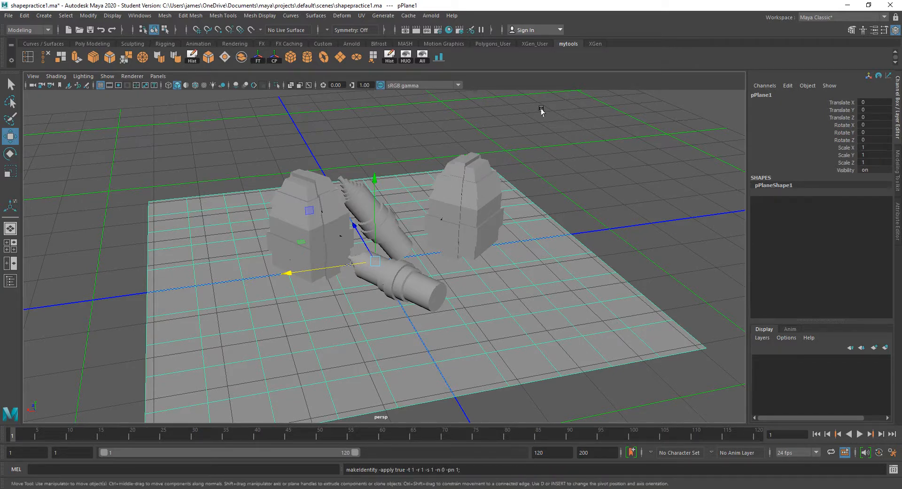